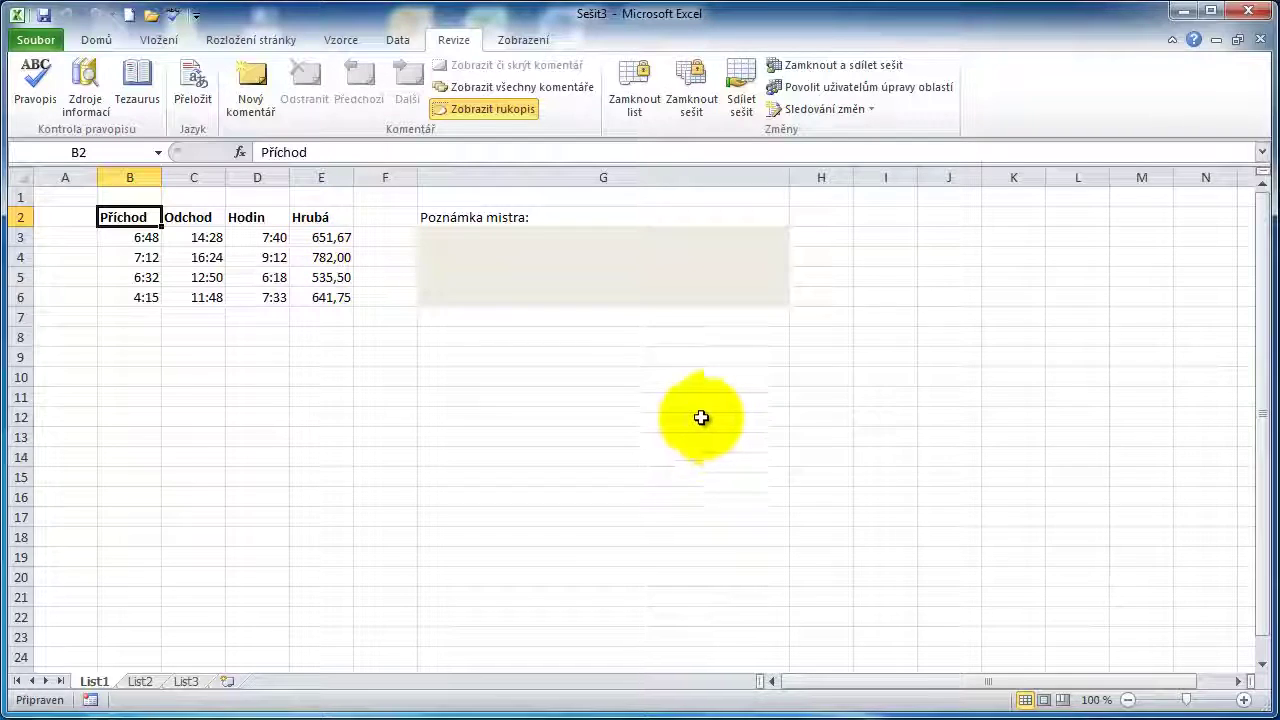
# Review the timesheet, the List2 rate sheet and the D3 hours and E3 gross pay formulas.
pyautogui.click(511, 259)
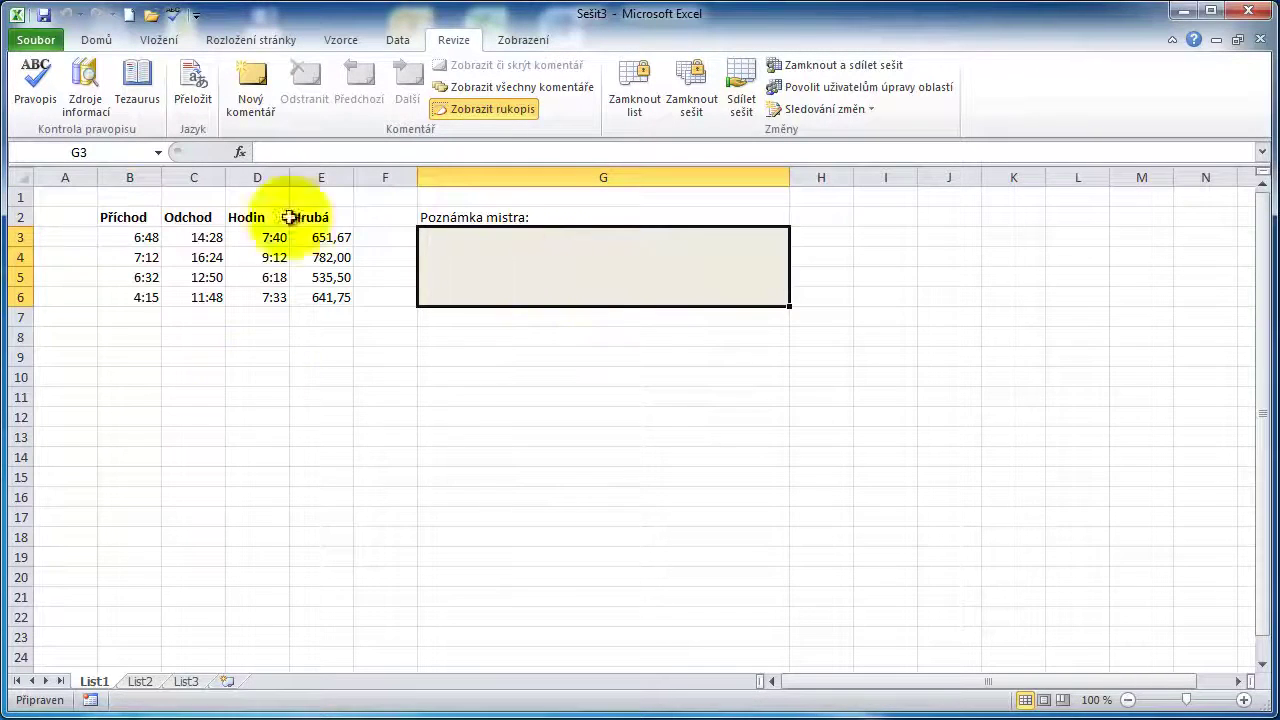
pyautogui.click(140, 683)
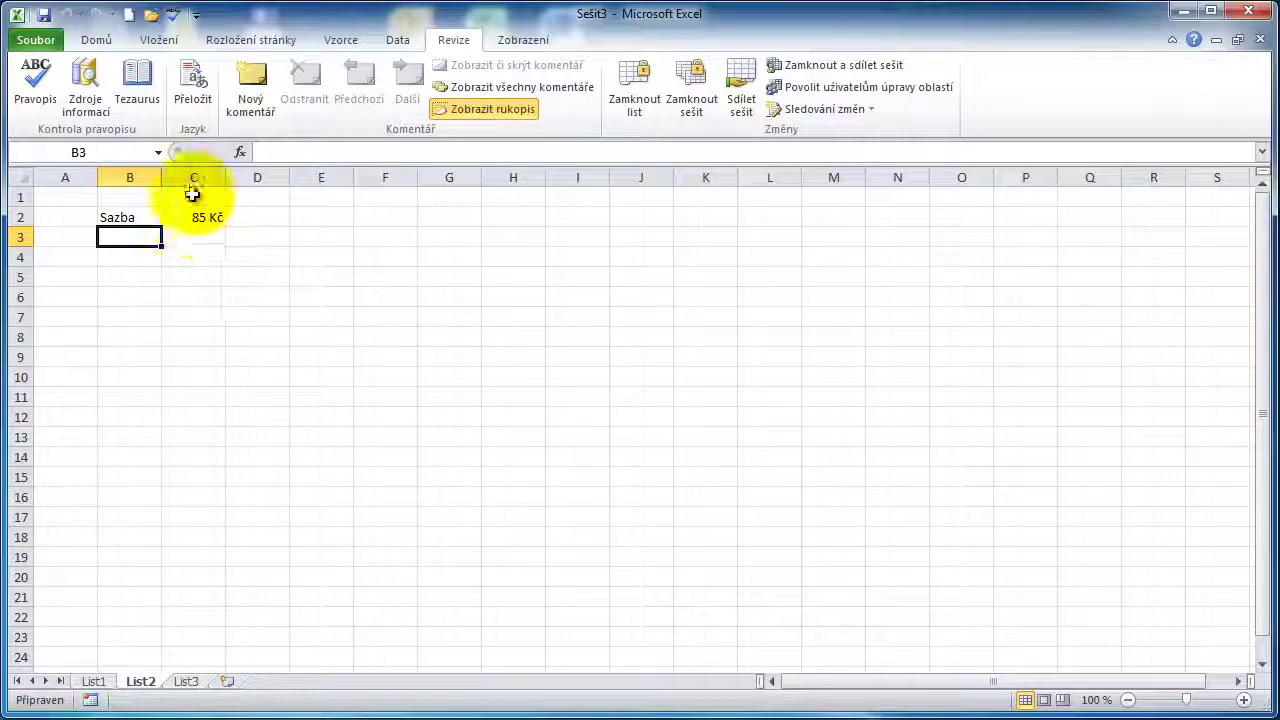
pyautogui.click(97, 681)
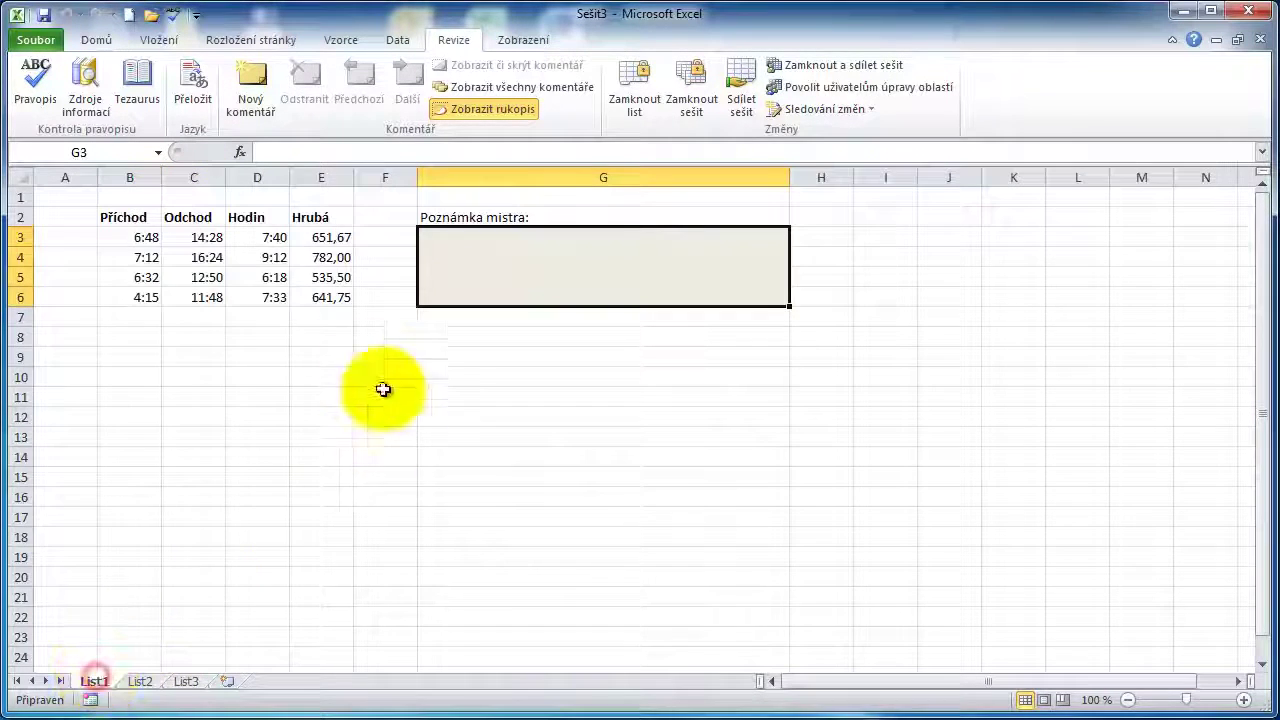
pyautogui.click(320, 237)
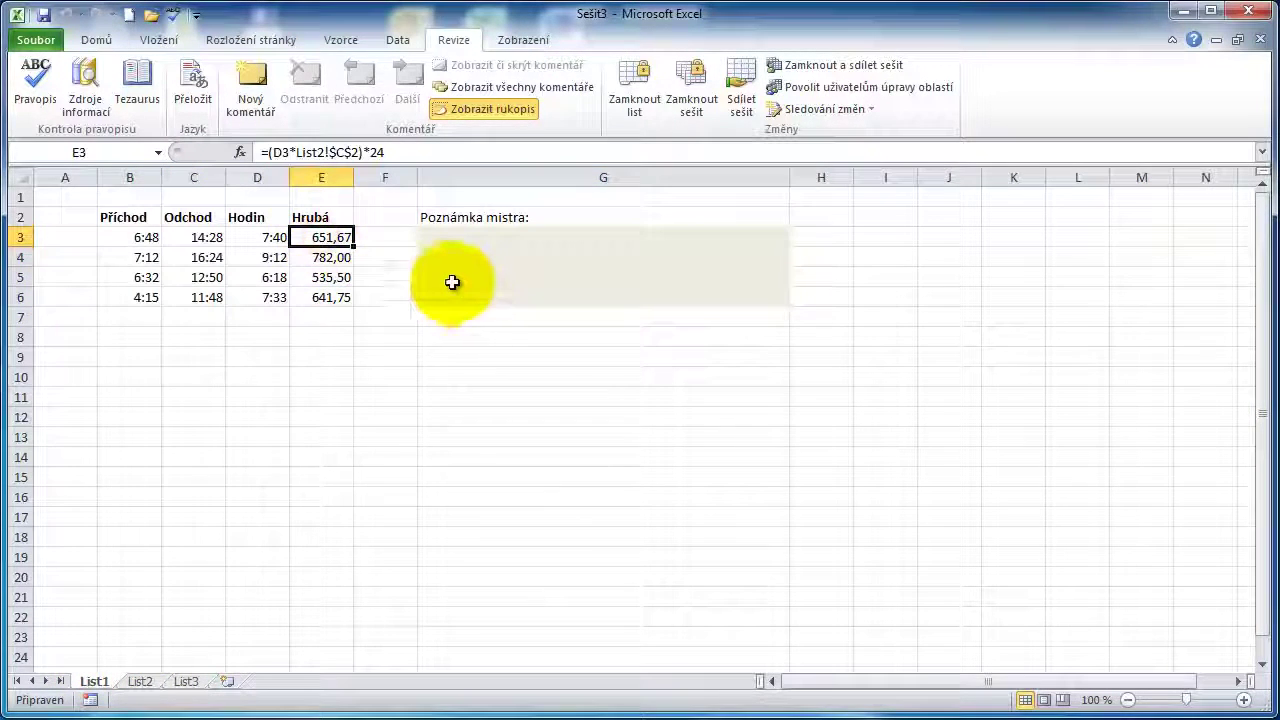
pyautogui.click(263, 237)
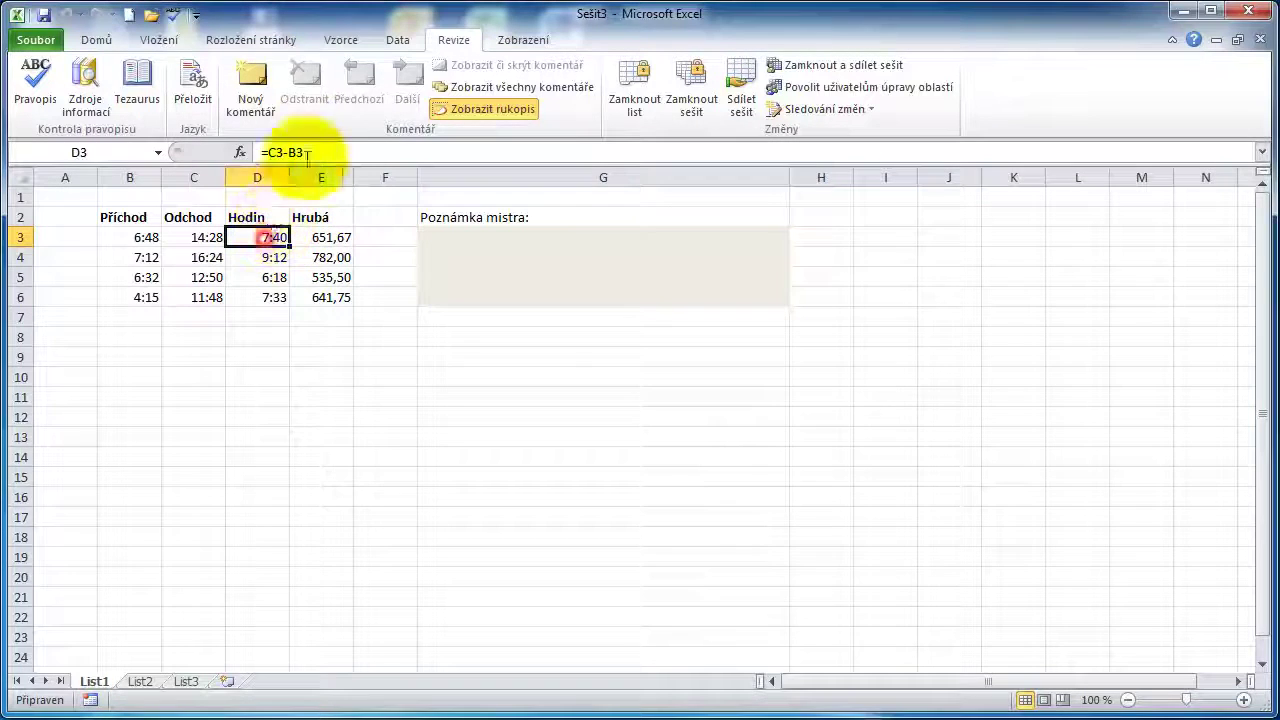
pyautogui.click(320, 240)
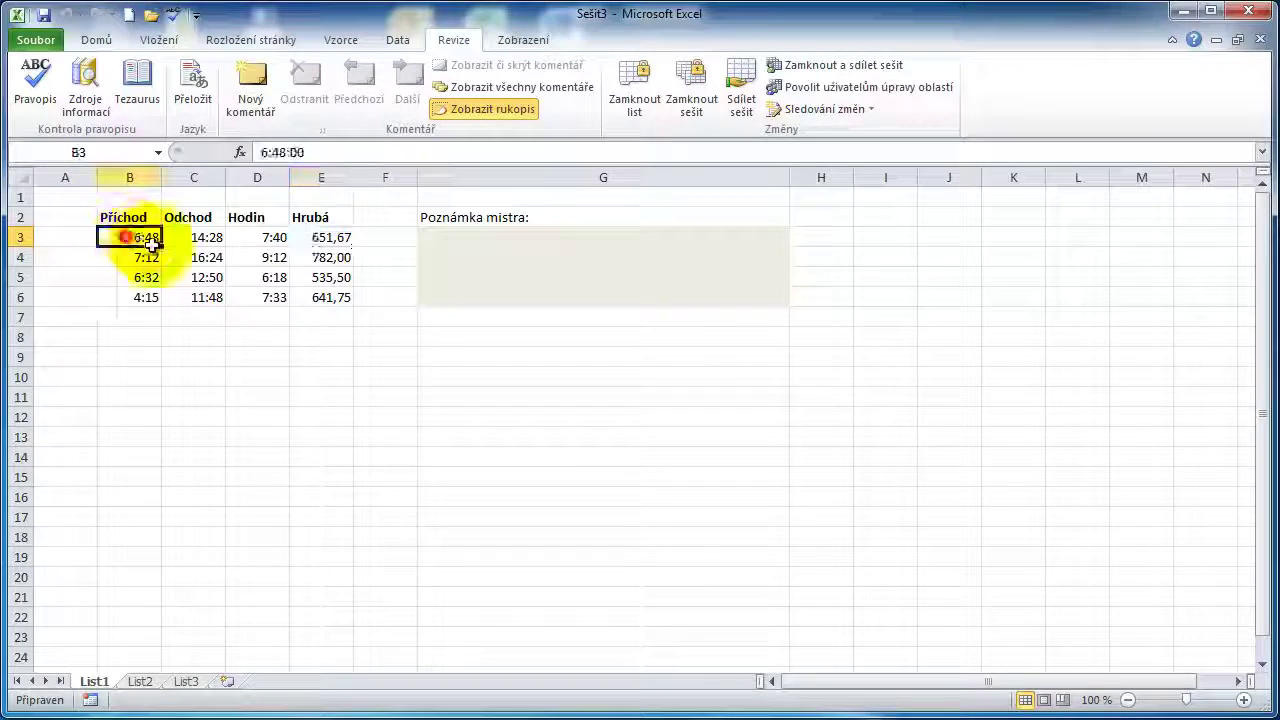
pyautogui.moveTo(132, 241)
pyautogui.mouseDown()
pyautogui.moveTo(190, 257)
pyautogui.moveTo(177, 615)
pyautogui.mouseUp()
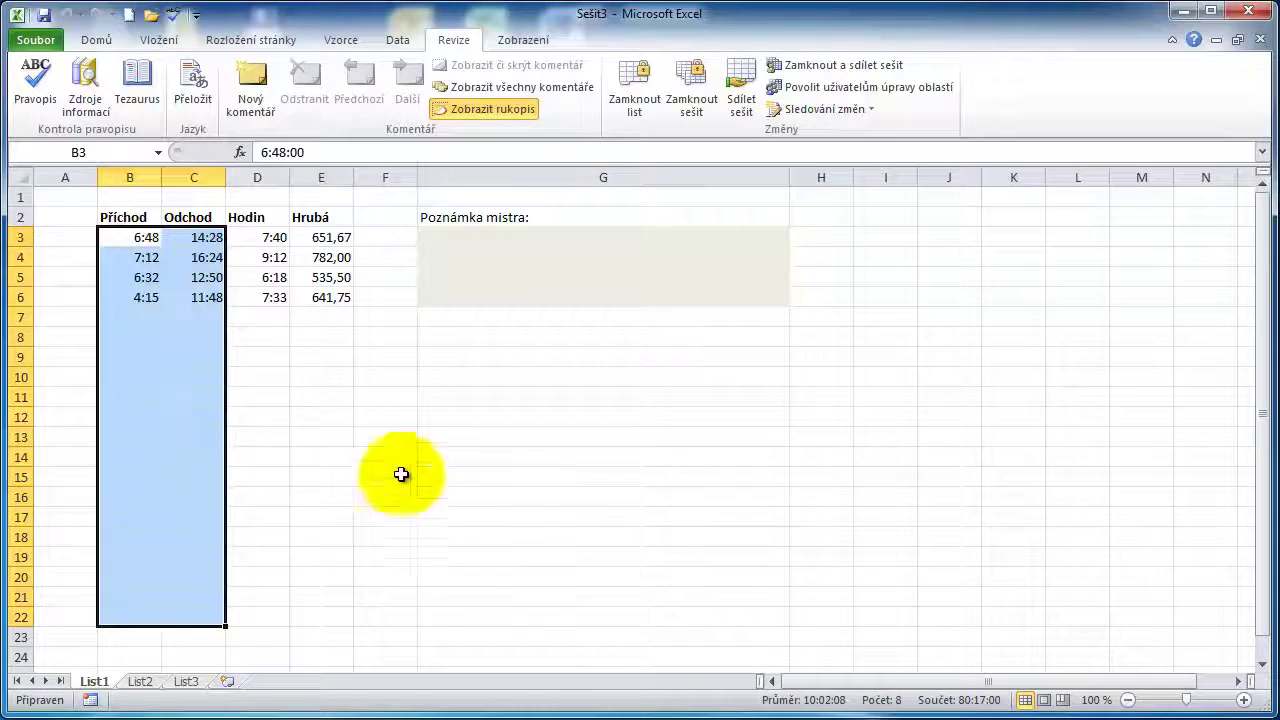
pyautogui.click(266, 239)
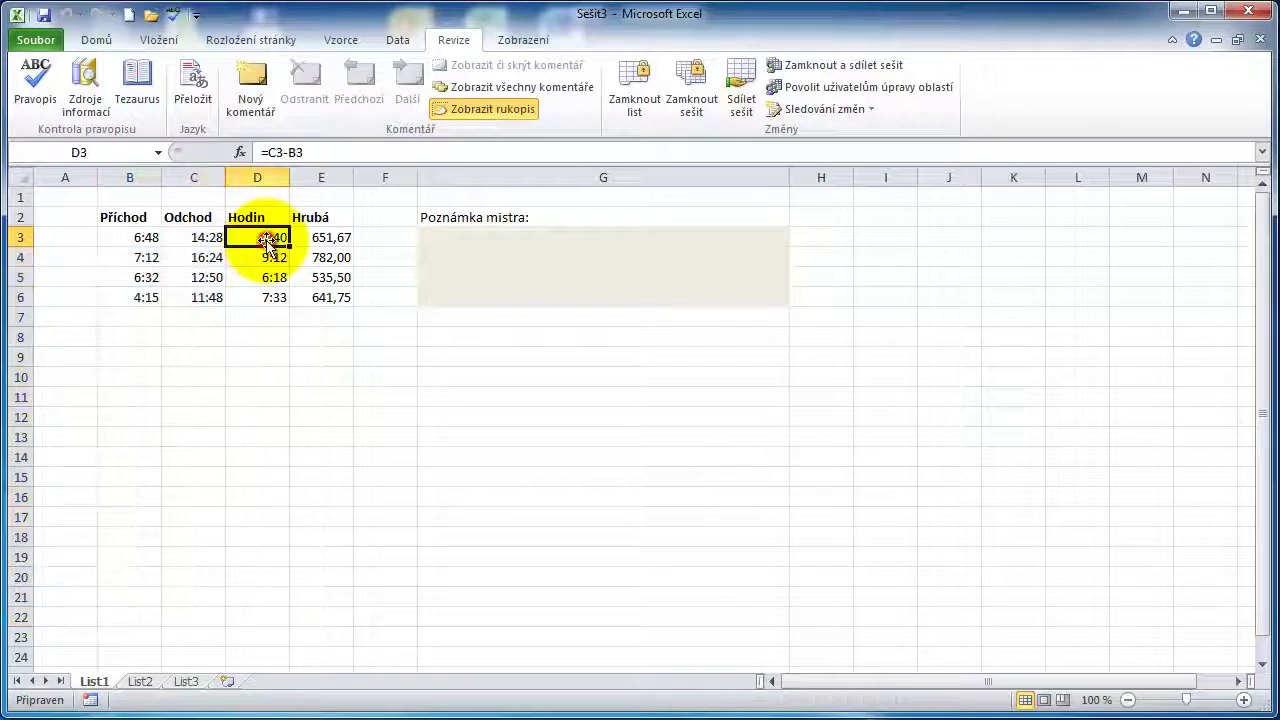
pyautogui.click(328, 239)
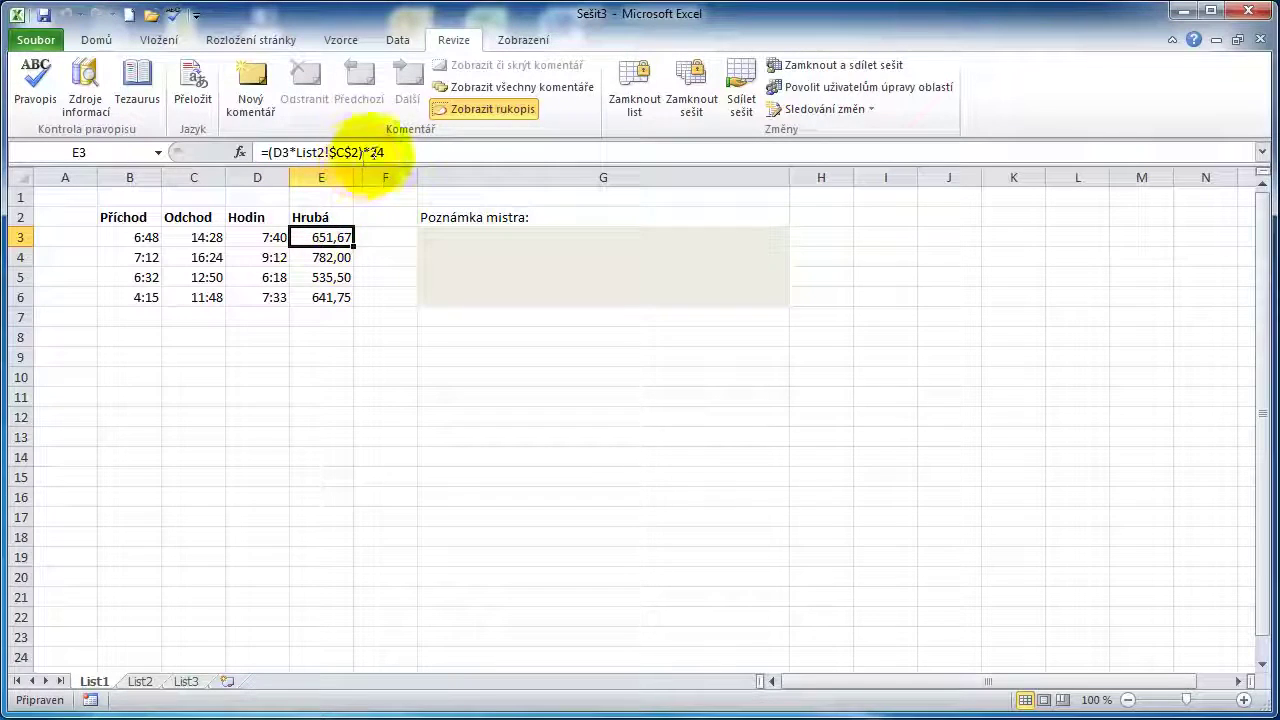
pyautogui.click(150, 682)
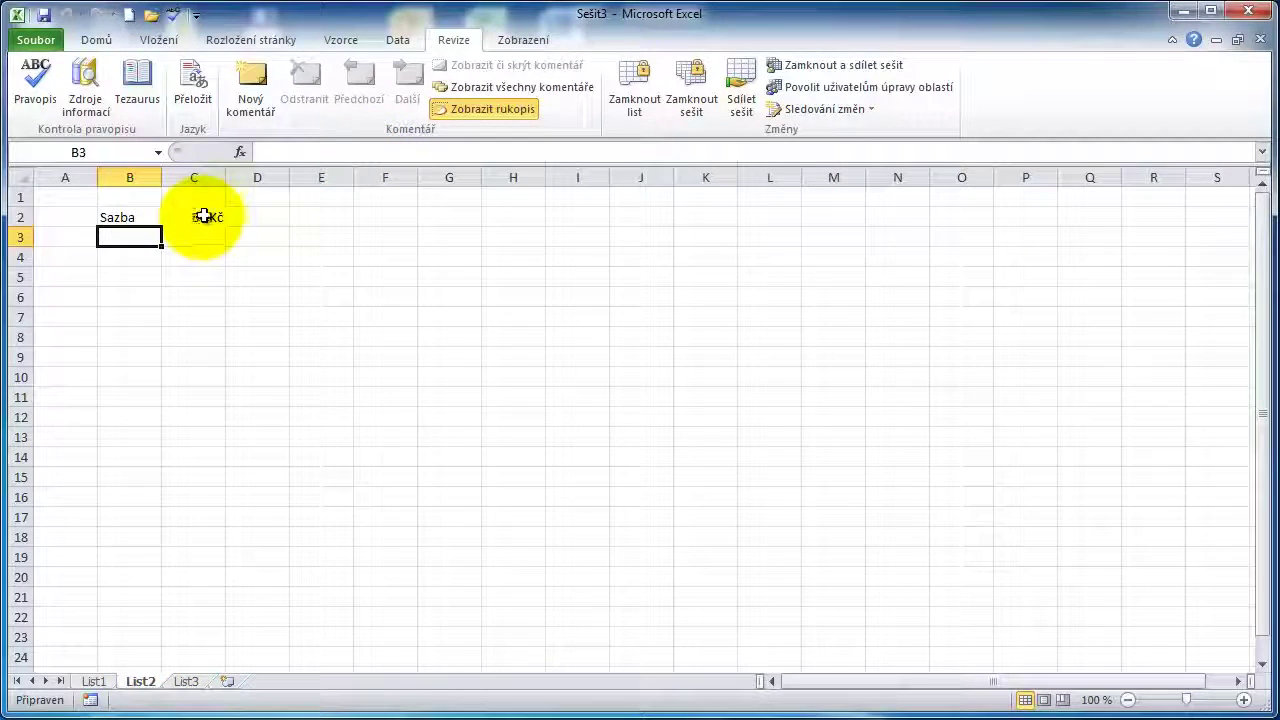
pyautogui.click(94, 681)
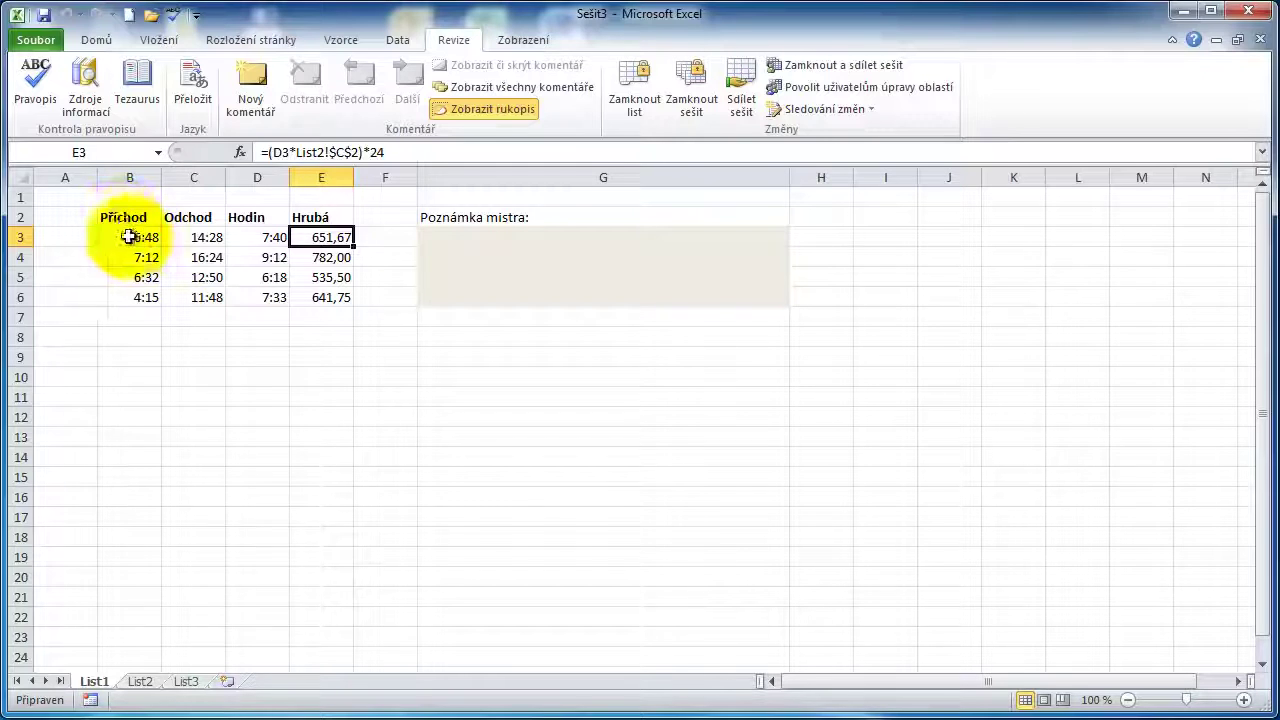
# Clear the Uzamknout (Locked) option for B3:C22 in Formát buněk's Zámek tab.
pyautogui.moveTo(110, 237)
pyautogui.mouseDown()
pyautogui.moveTo(203, 259)
pyautogui.moveTo(191, 243)
pyautogui.mouseUp()
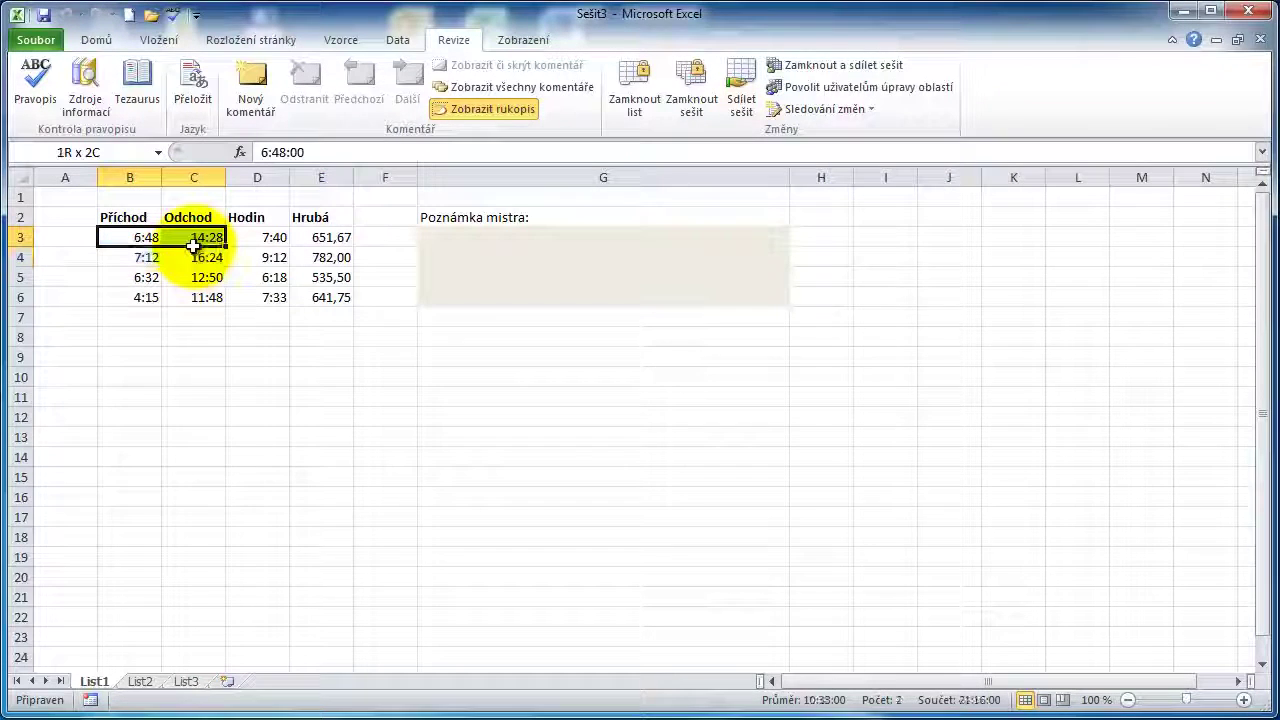
pyautogui.moveTo(108, 237); pyautogui.dragTo(186, 612)
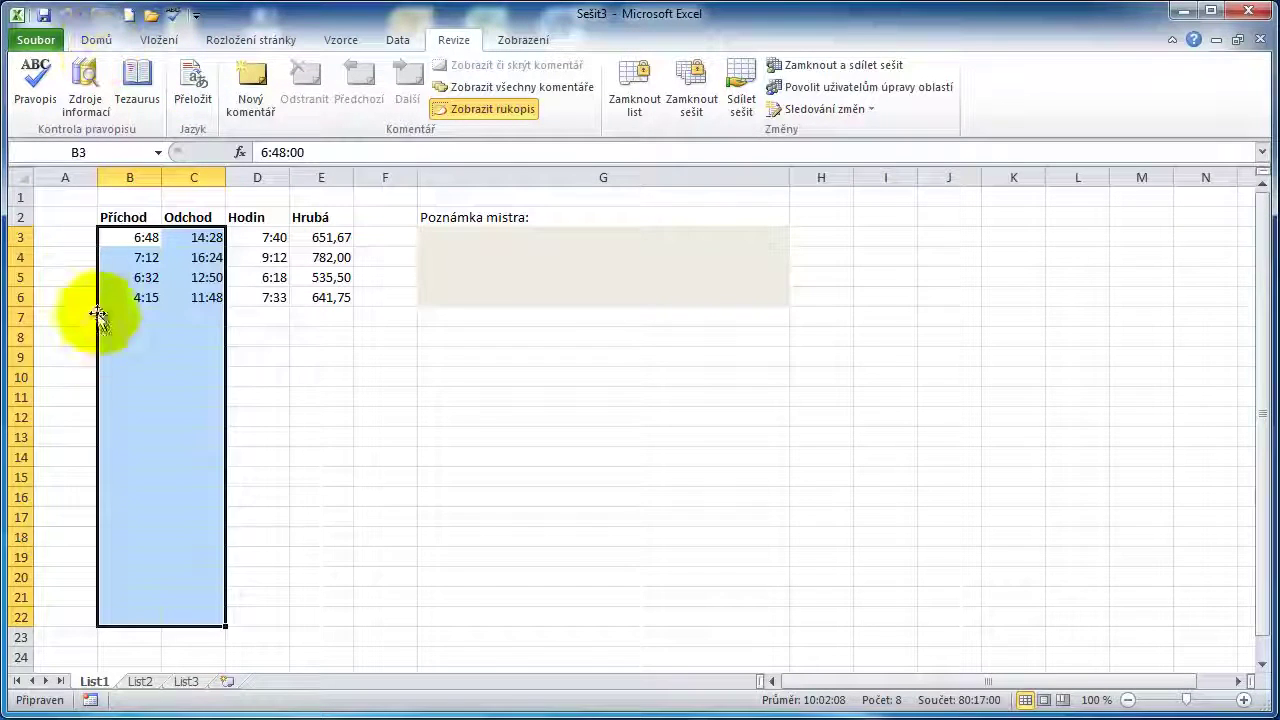
pyautogui.rightClick(198, 240)
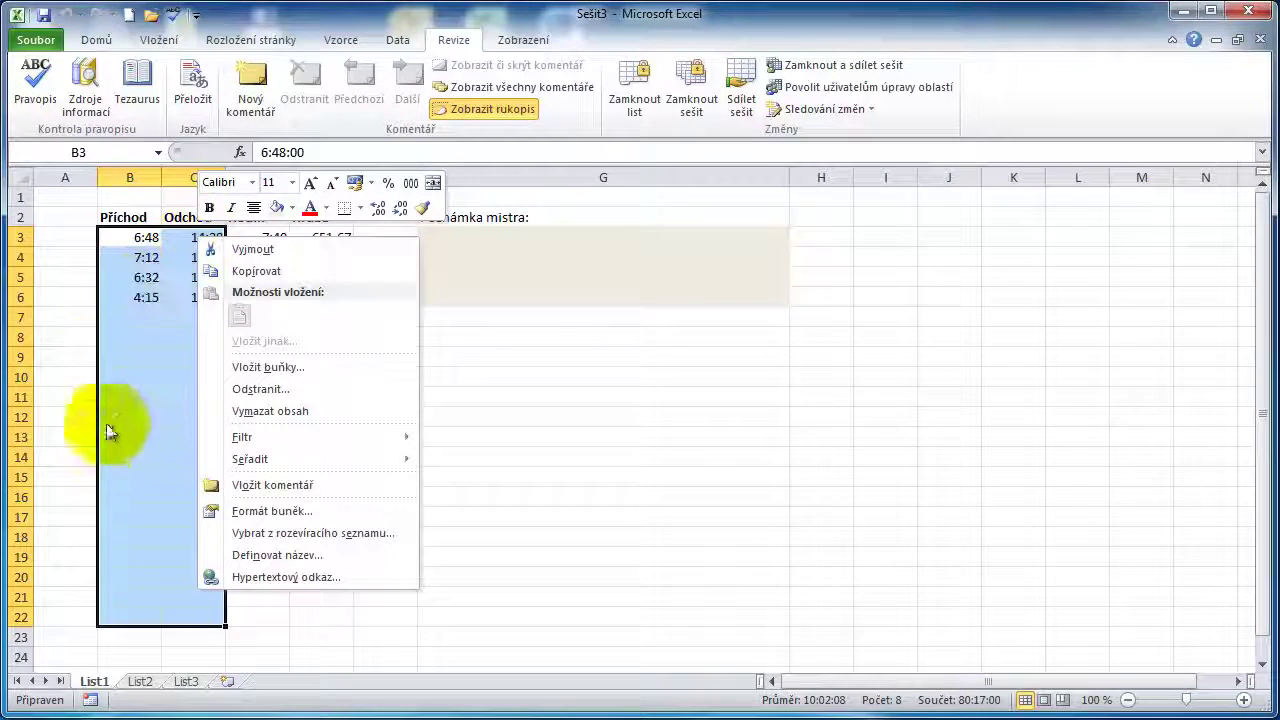
pyautogui.click(296, 510)
pyautogui.click(355, 310)
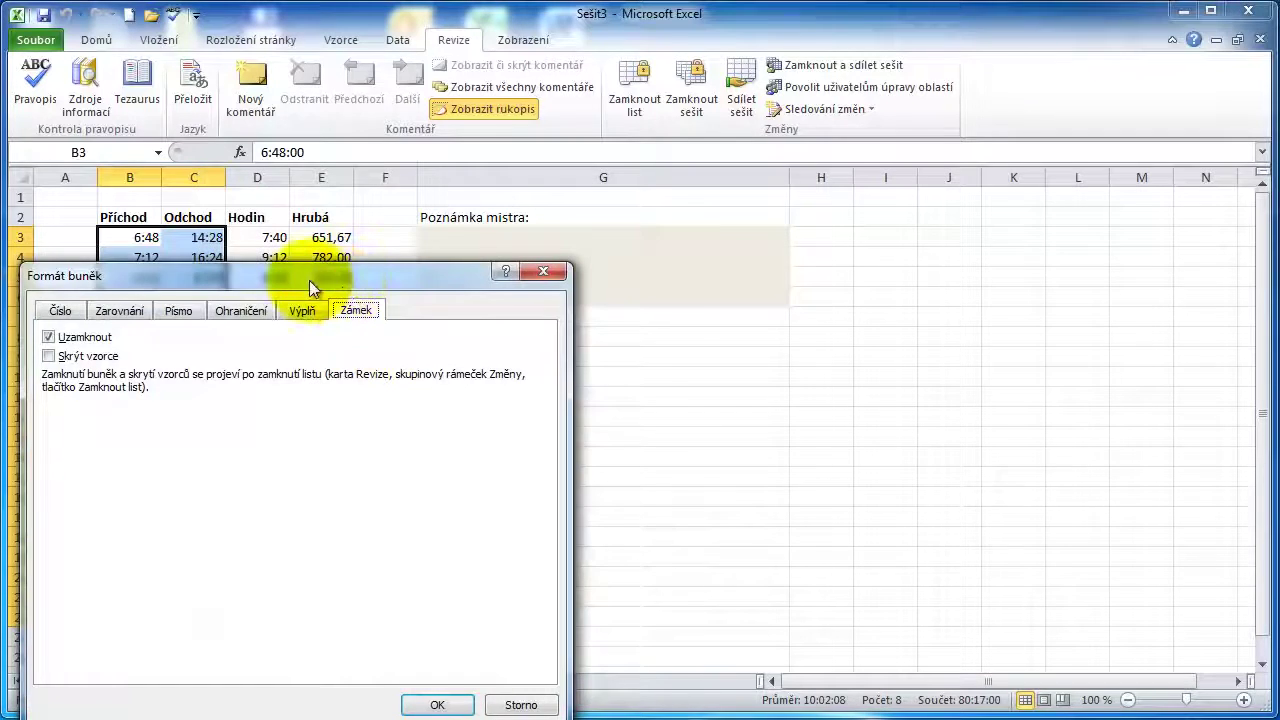
pyautogui.moveTo(309, 280); pyautogui.dragTo(446, 187)
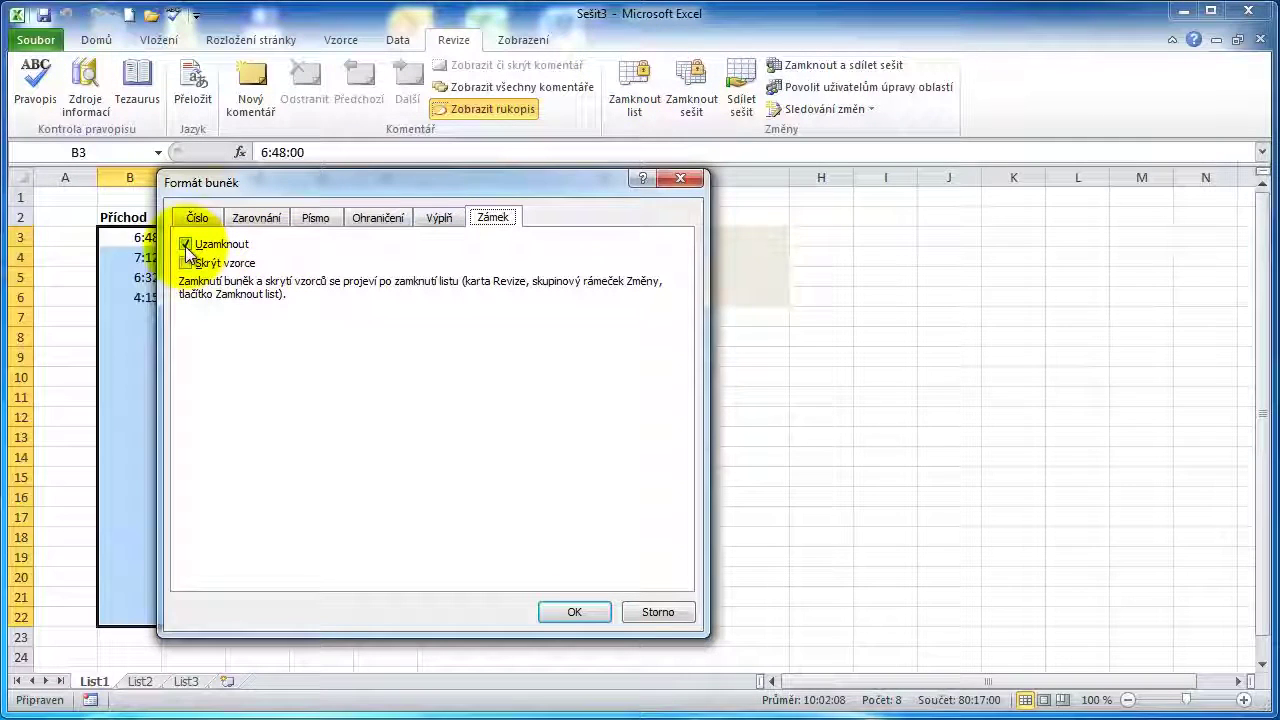
pyautogui.moveTo(263, 185); pyautogui.dragTo(377, 203)
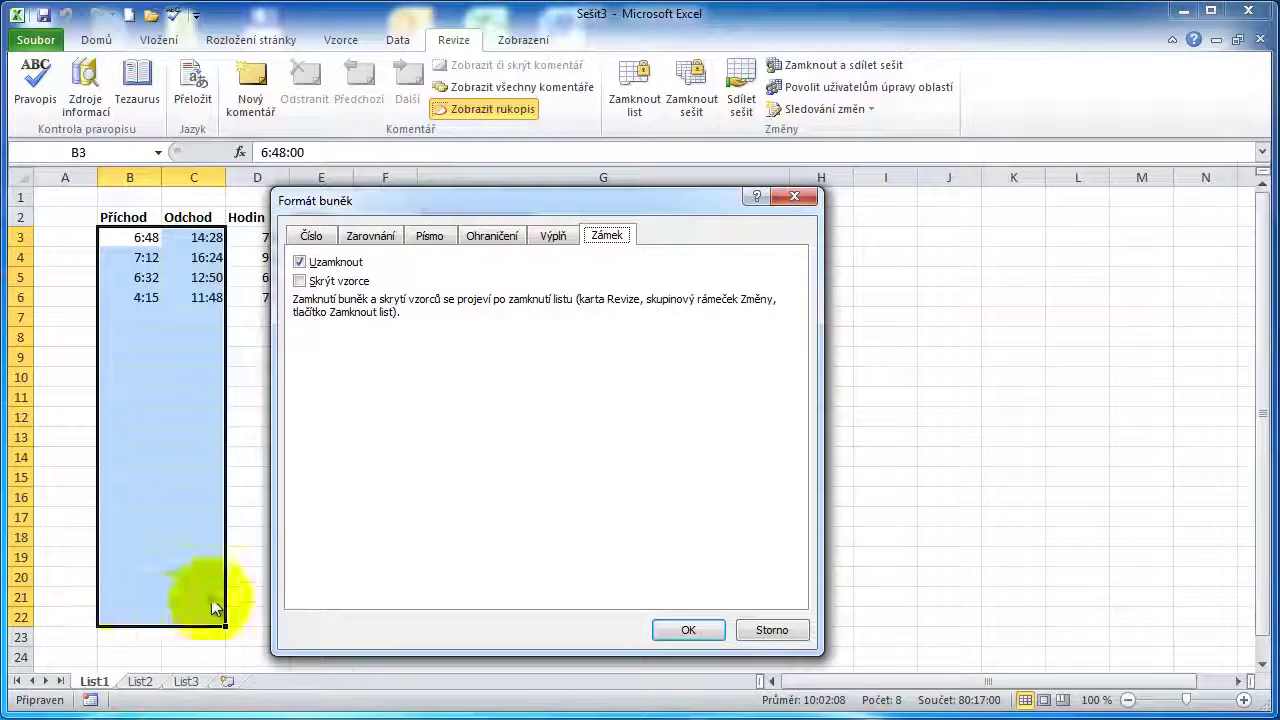
pyautogui.click(299, 264)
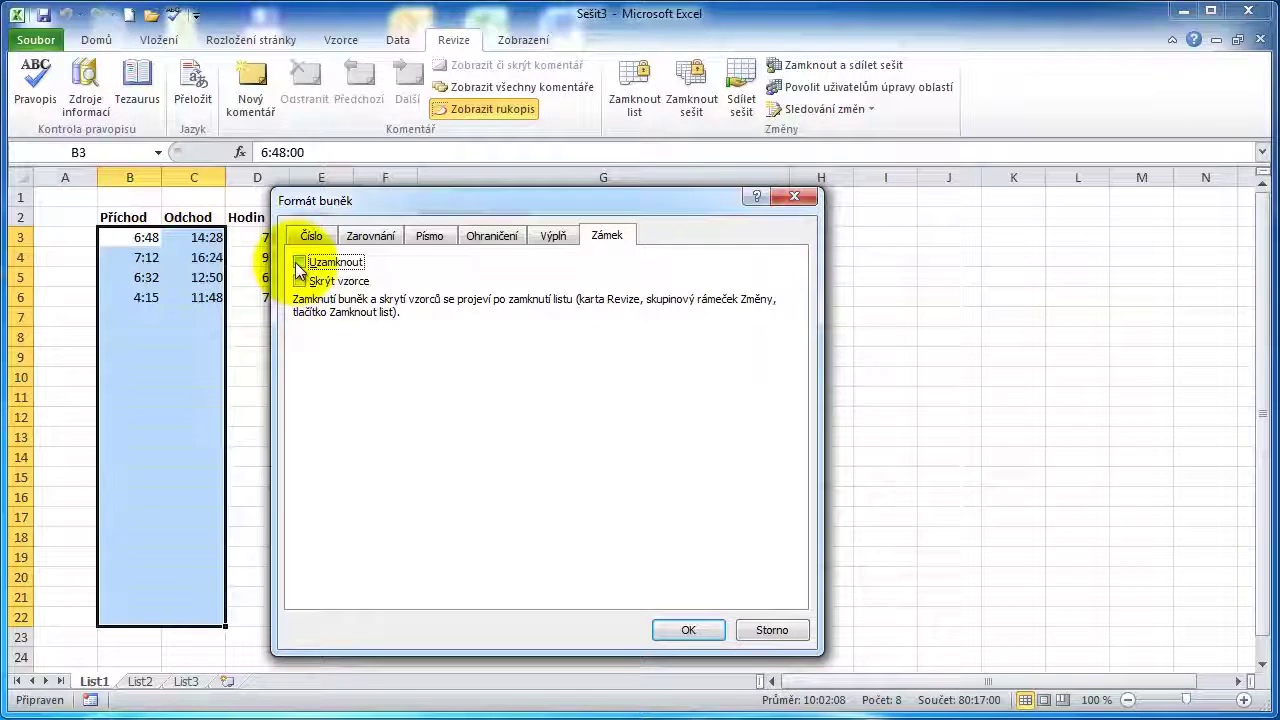
pyautogui.click(680, 630)
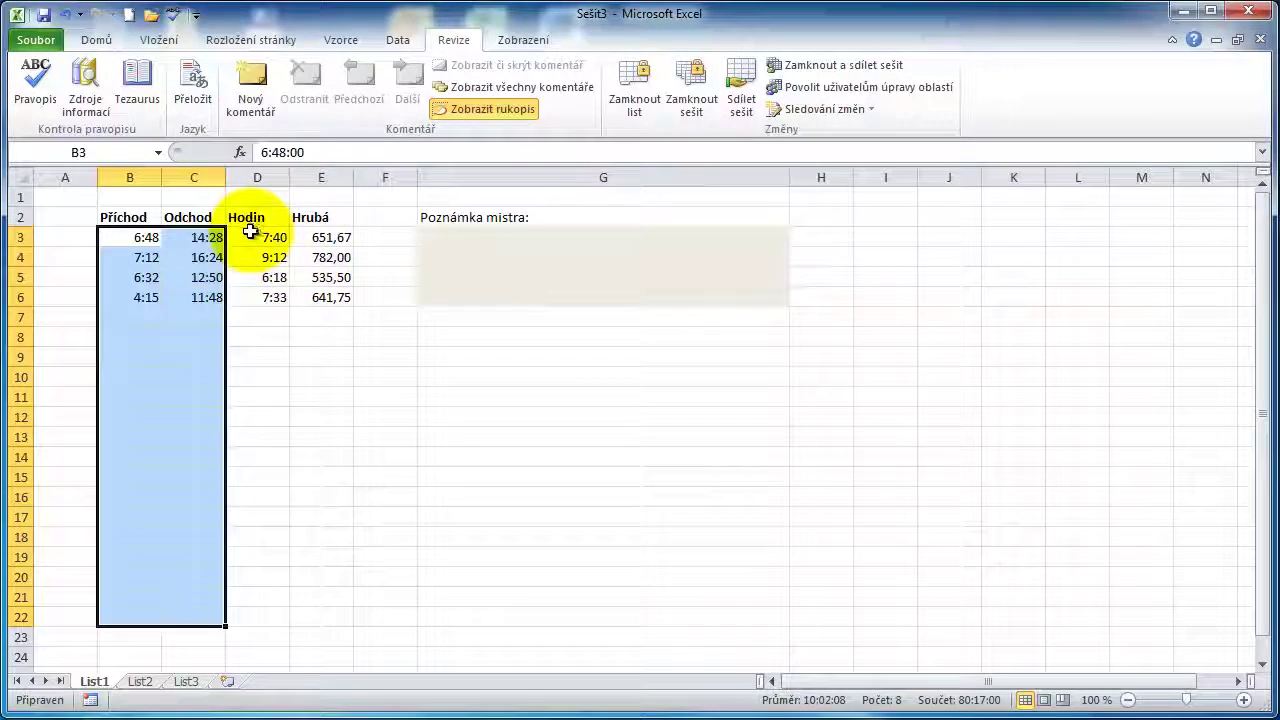
# Tick Skrýt vzorce for D3:E22, then fill the D6:E6 formulas down to row 22.
pyautogui.moveTo(247, 233); pyautogui.dragTo(299, 616)
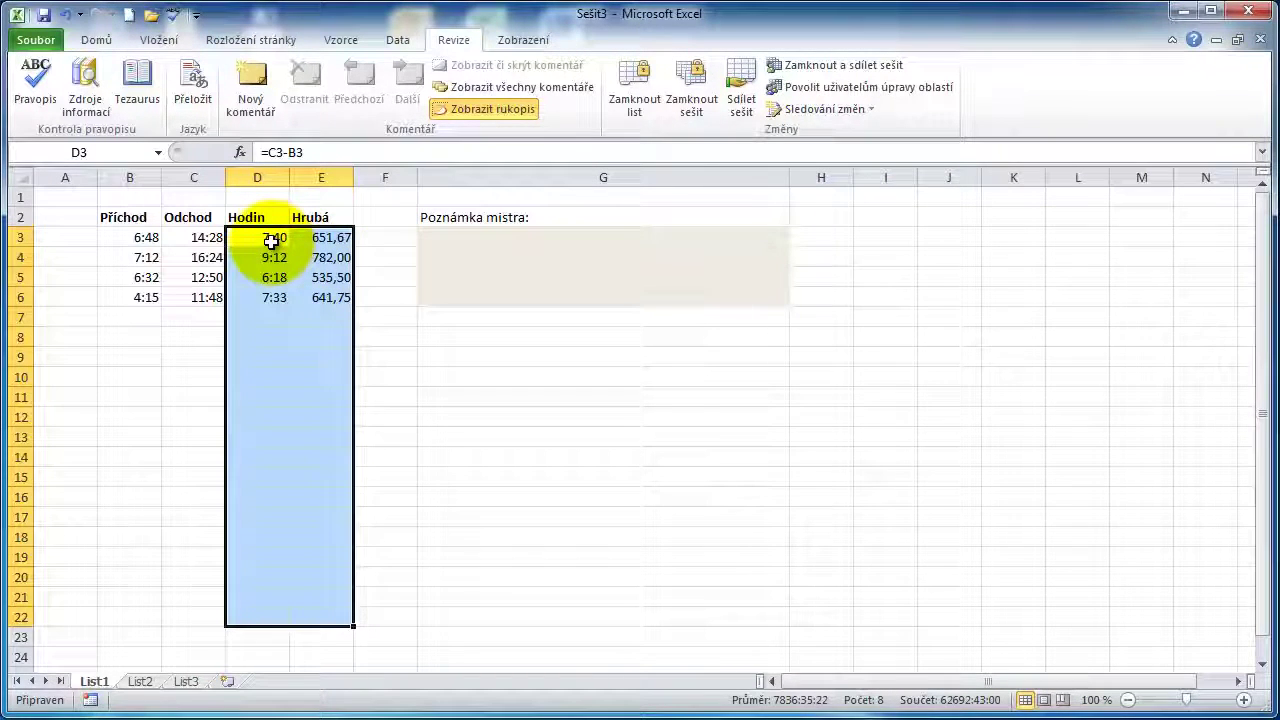
pyautogui.rightClick(271, 241)
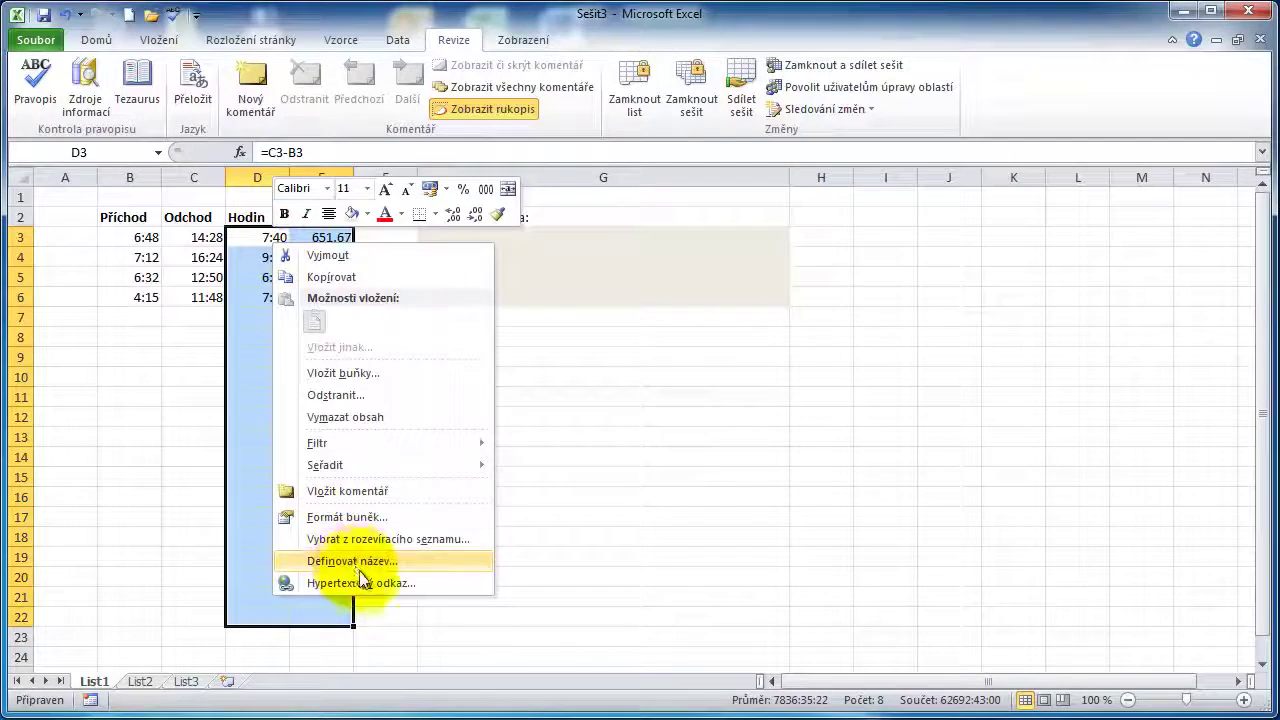
pyautogui.click(370, 519)
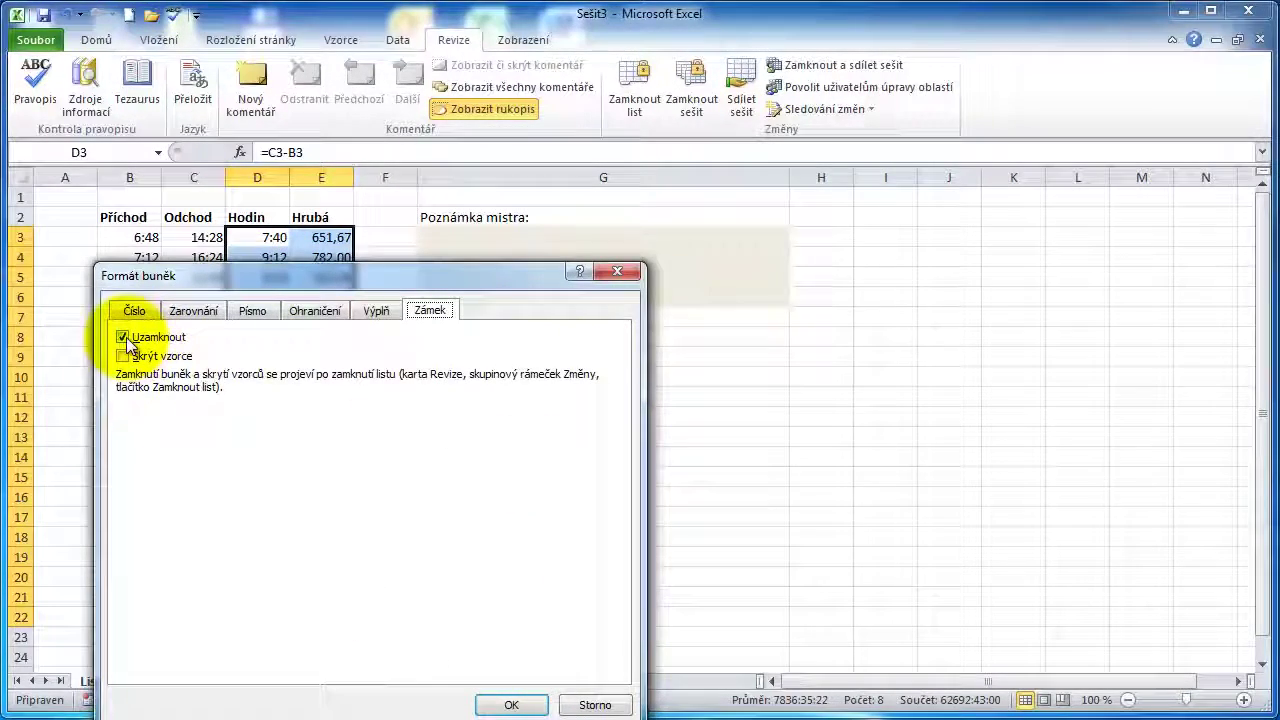
pyautogui.moveTo(329, 270); pyautogui.dragTo(600, 188)
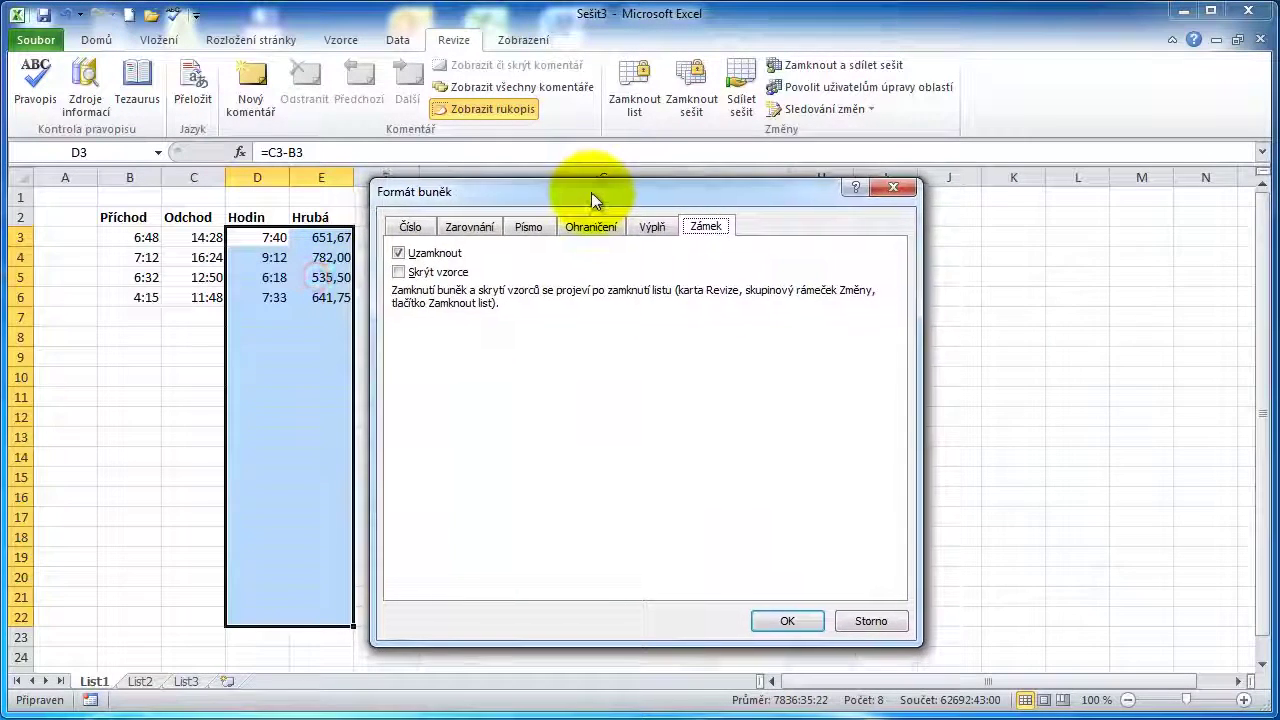
pyautogui.click(398, 272)
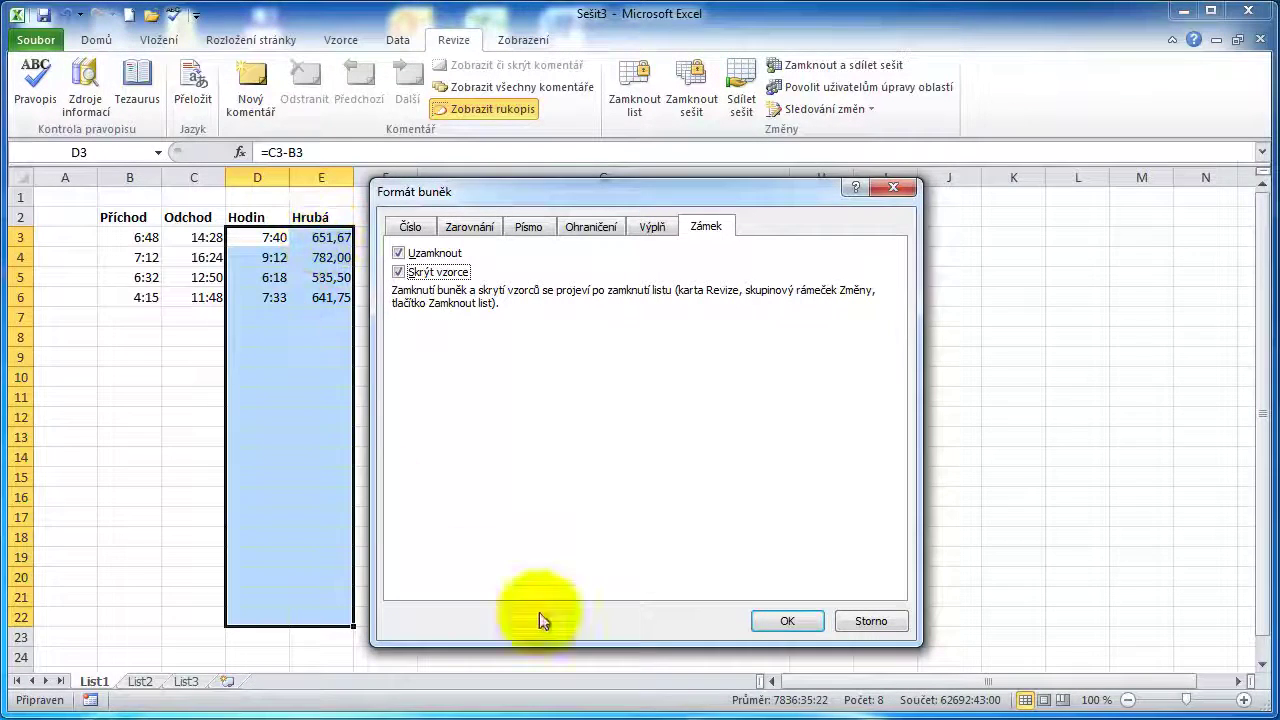
pyautogui.click(788, 621)
pyautogui.moveTo(250, 303)
pyautogui.mouseDown()
pyautogui.moveTo(318, 298)
pyautogui.moveTo(330, 628)
pyautogui.mouseUp()
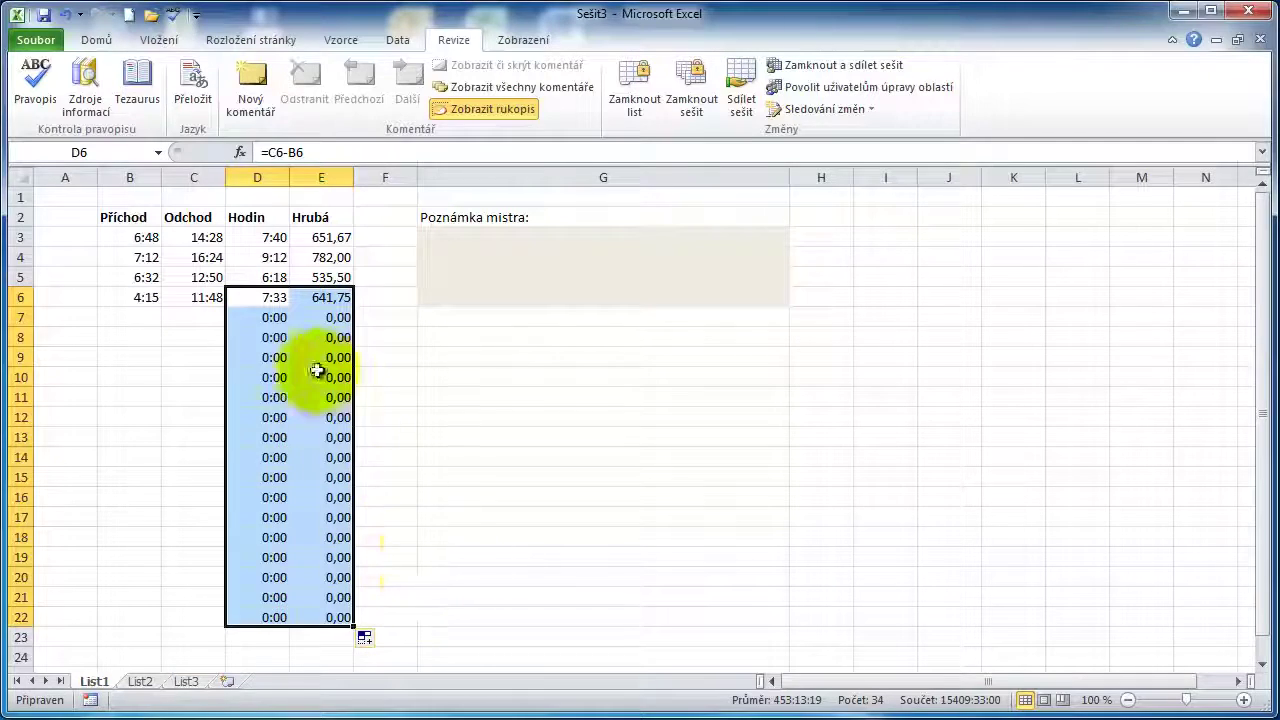
pyautogui.click(120, 316)
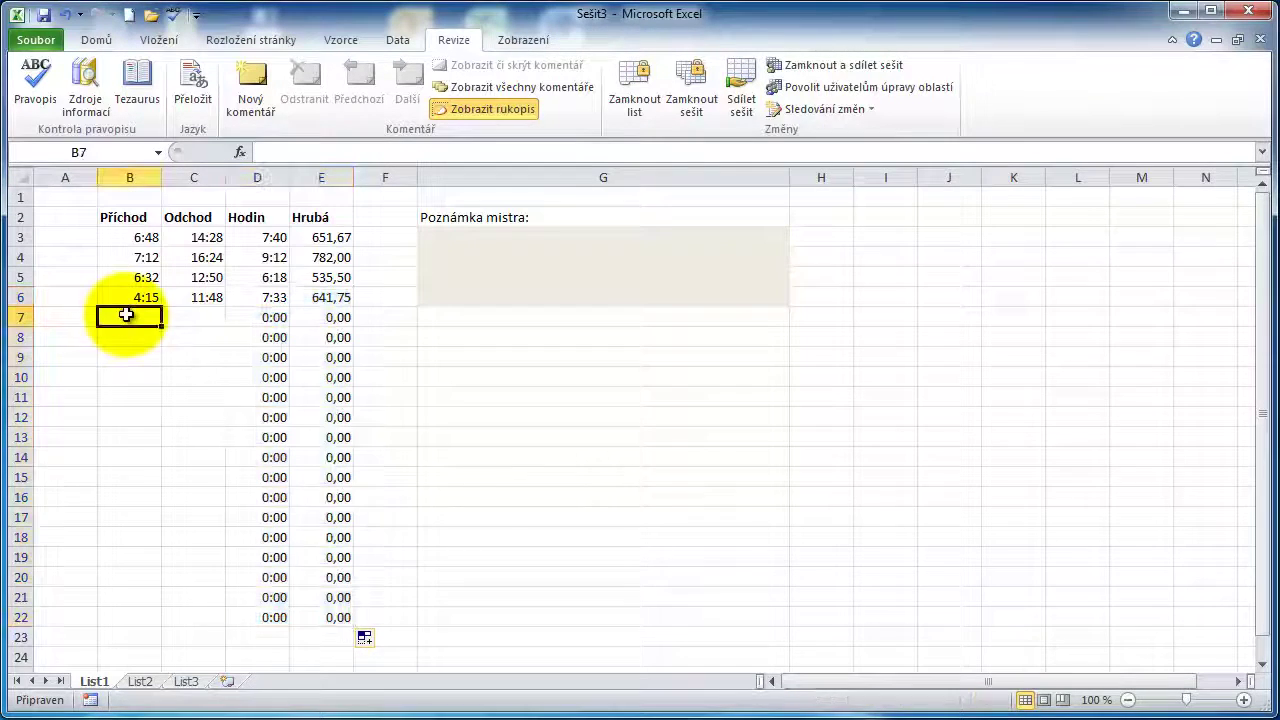
# Protect List1 with a confirmed password, allowing only selection of locked and unlocked cells.
pyautogui.click(200, 316)
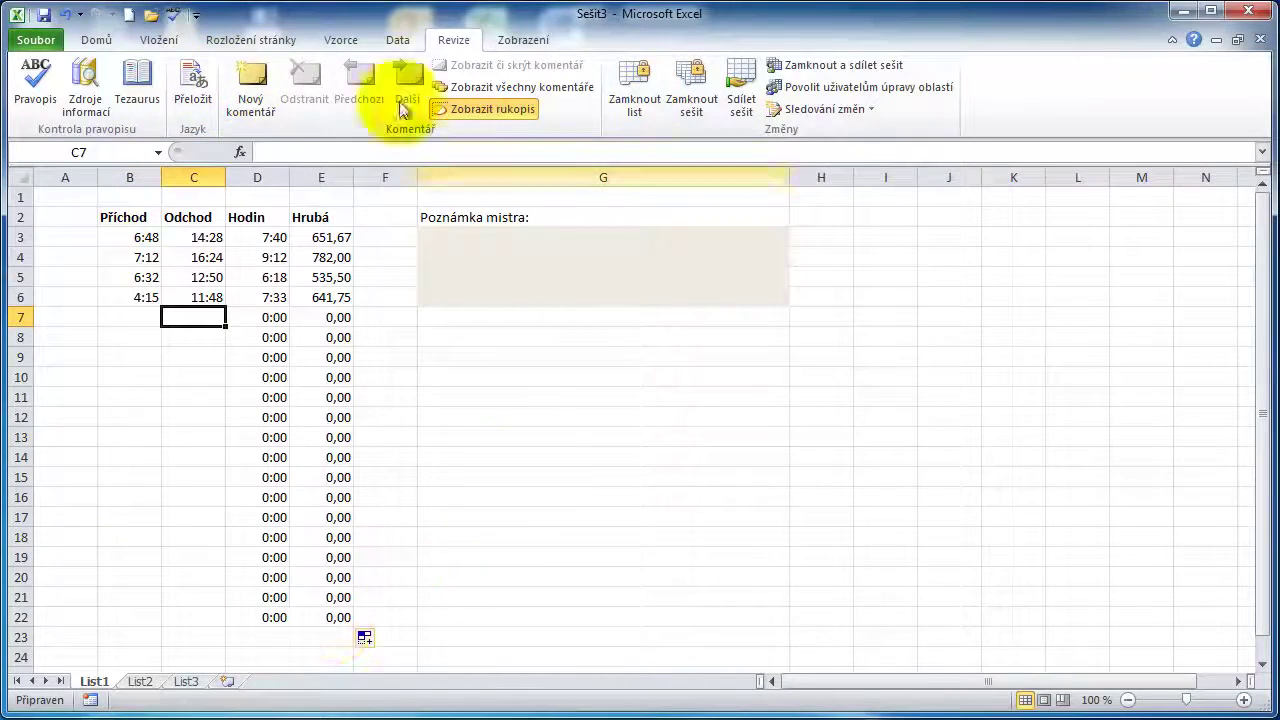
pyautogui.click(635, 82)
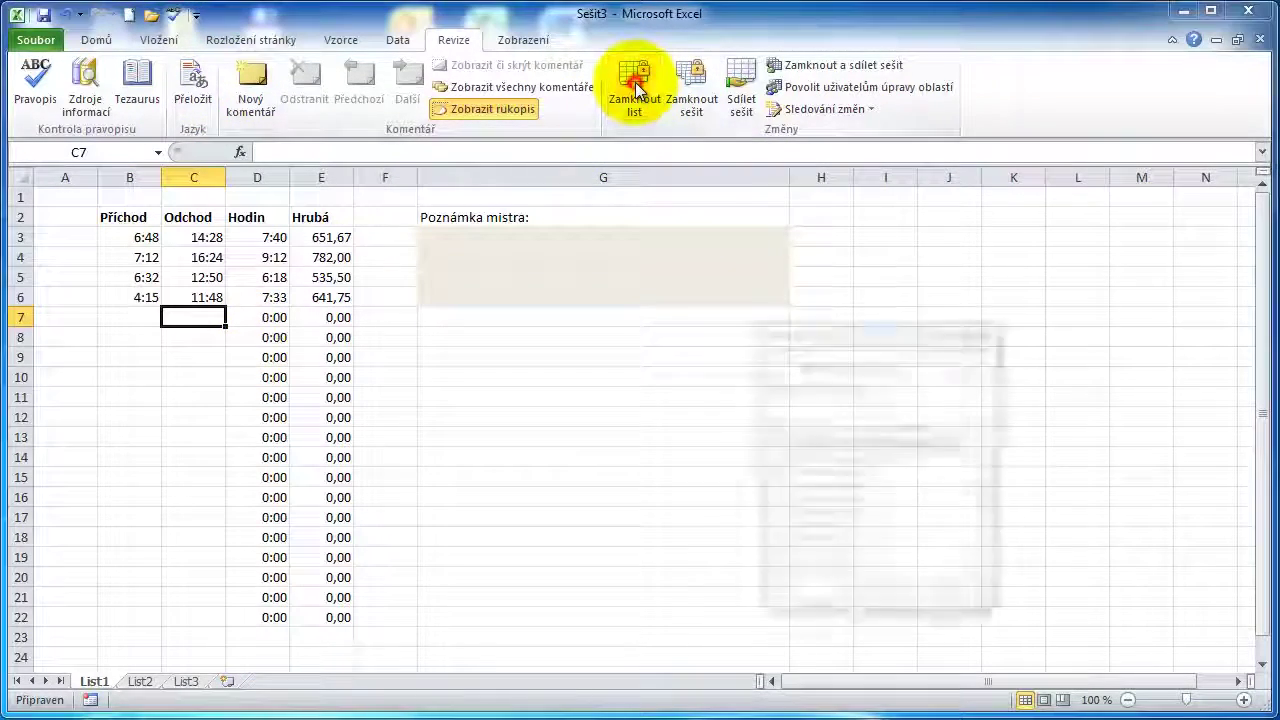
pyautogui.moveTo(800, 331); pyautogui.dragTo(445, 190)
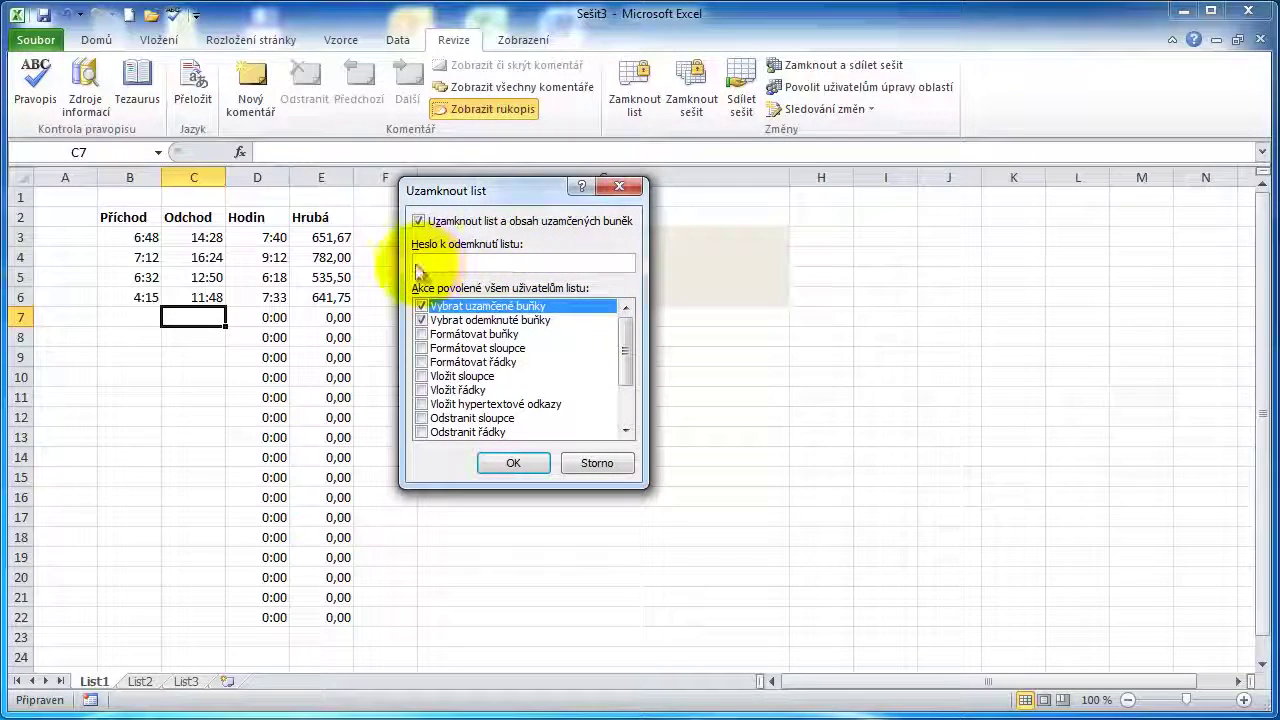
pyautogui.click(493, 264)
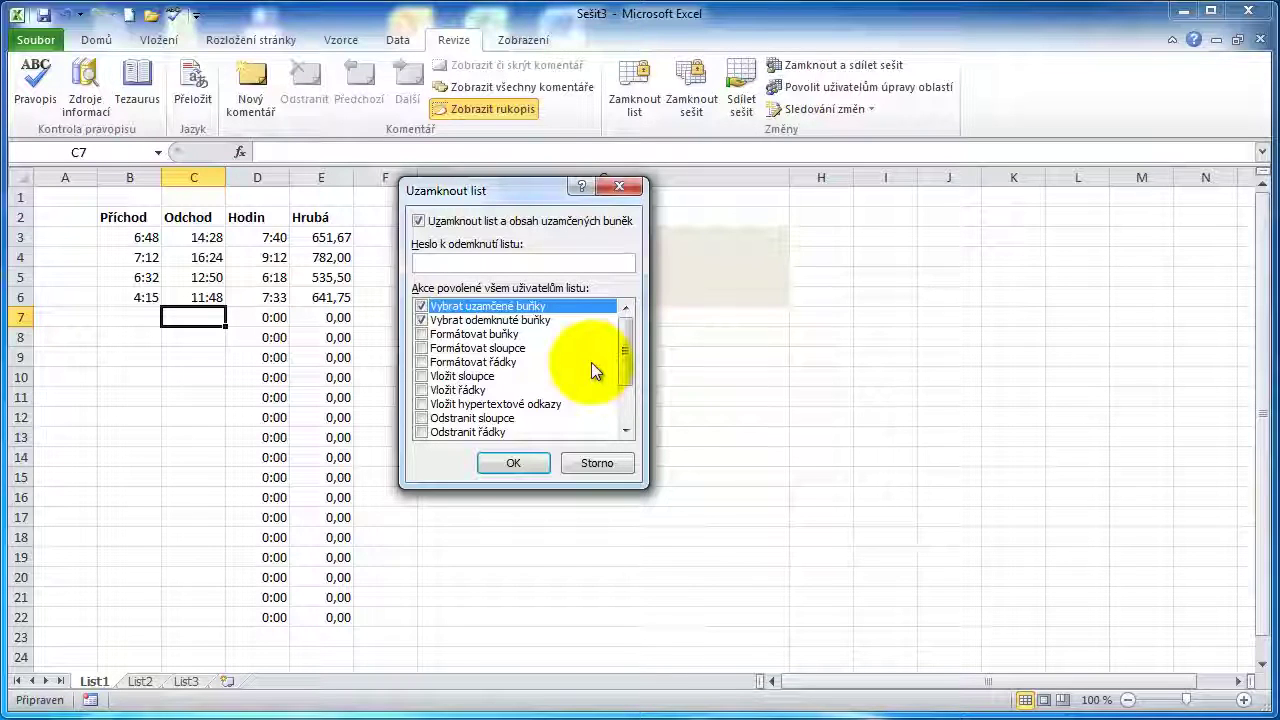
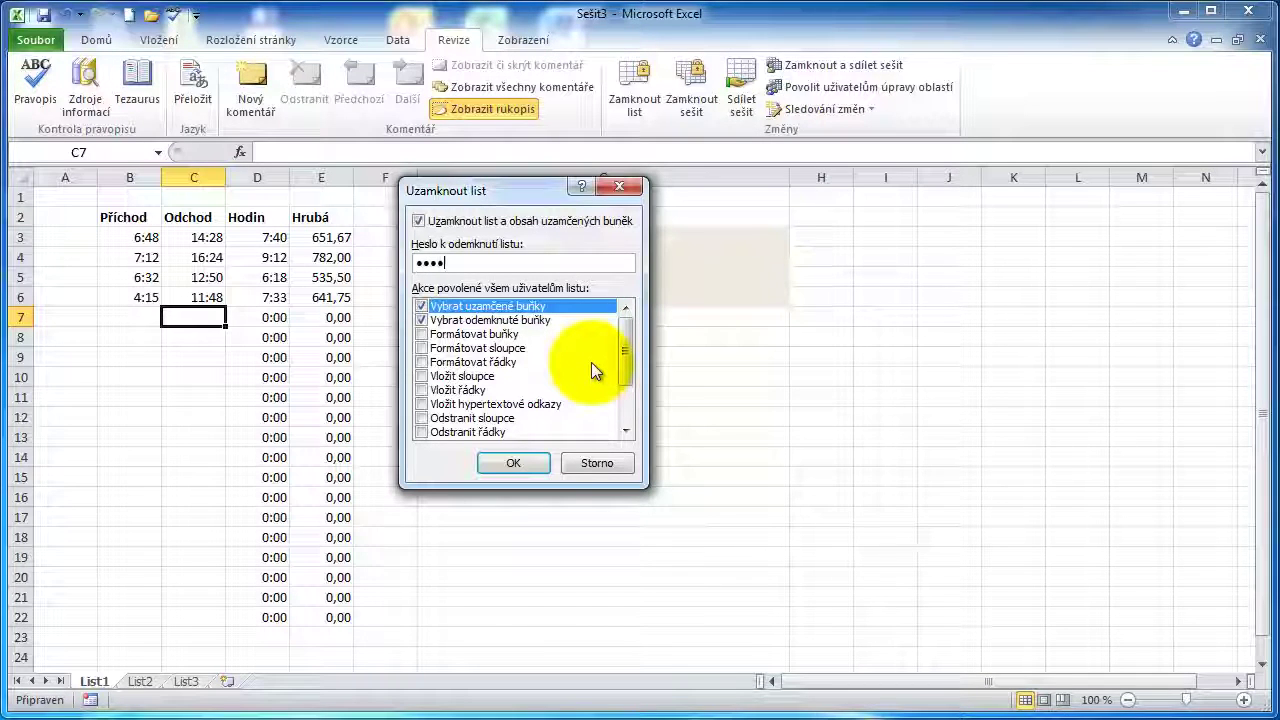
pyautogui.click(519, 462)
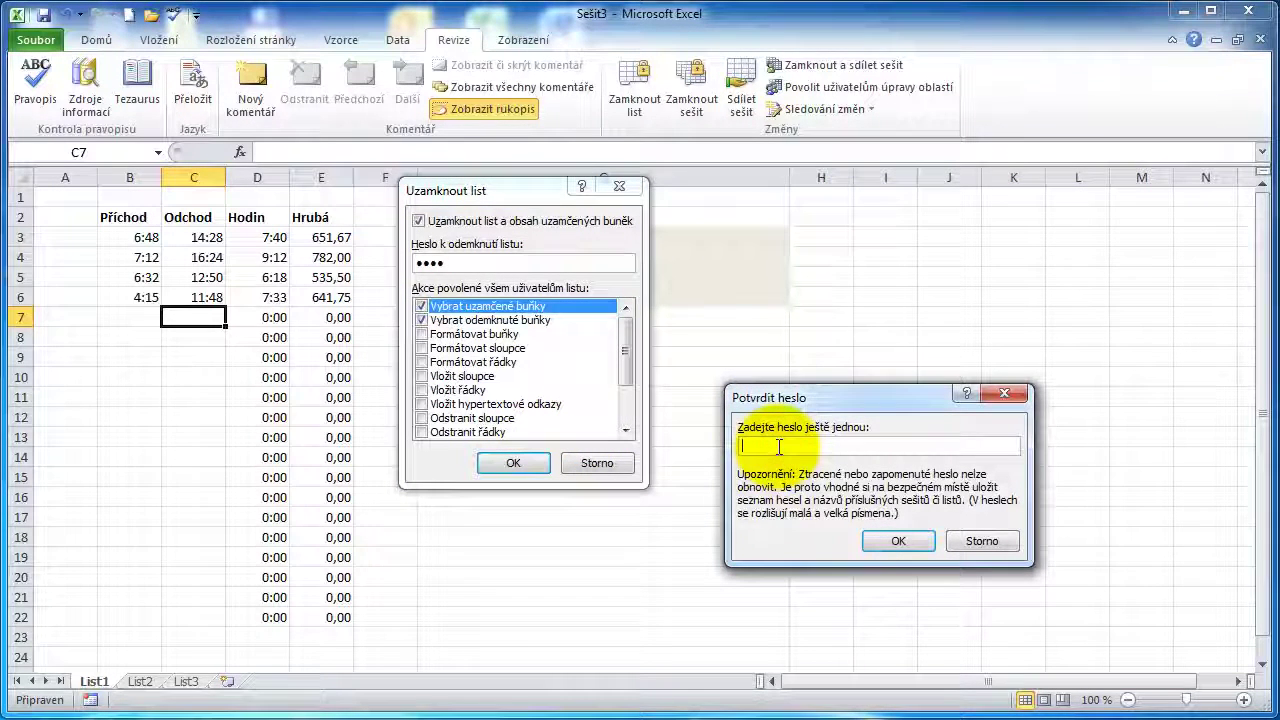
pyautogui.write('14')
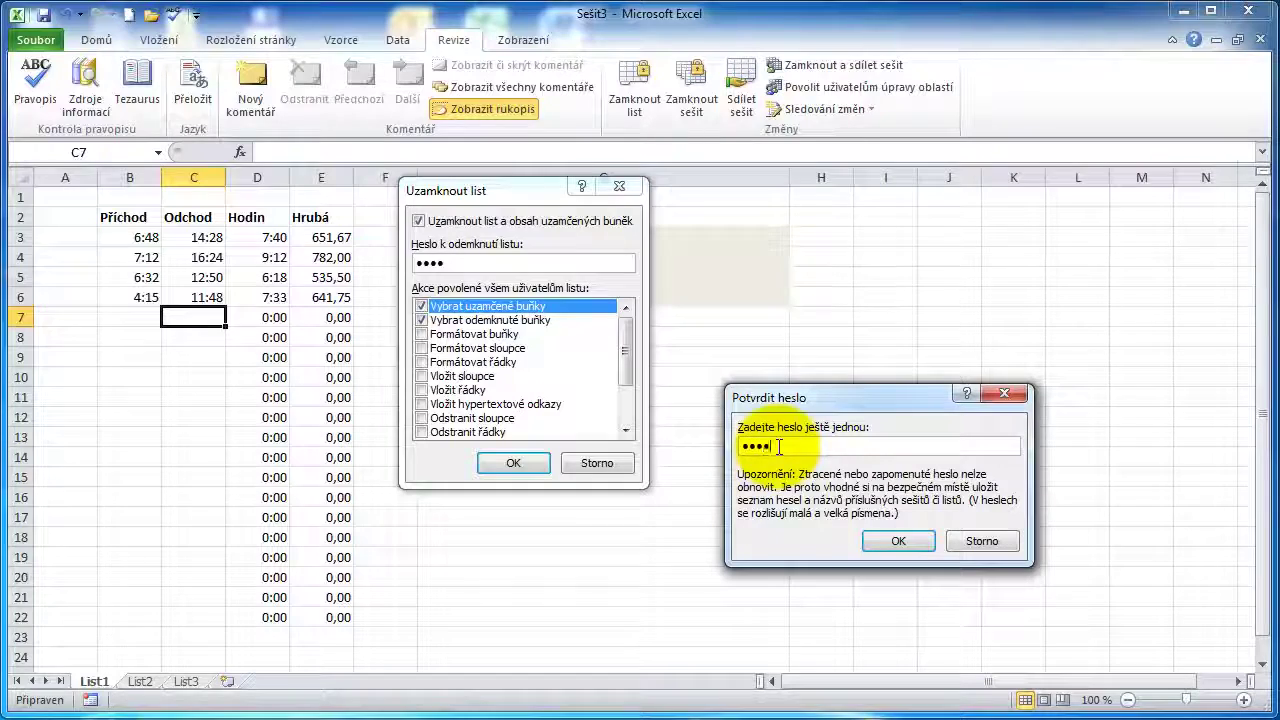
pyautogui.click(892, 541)
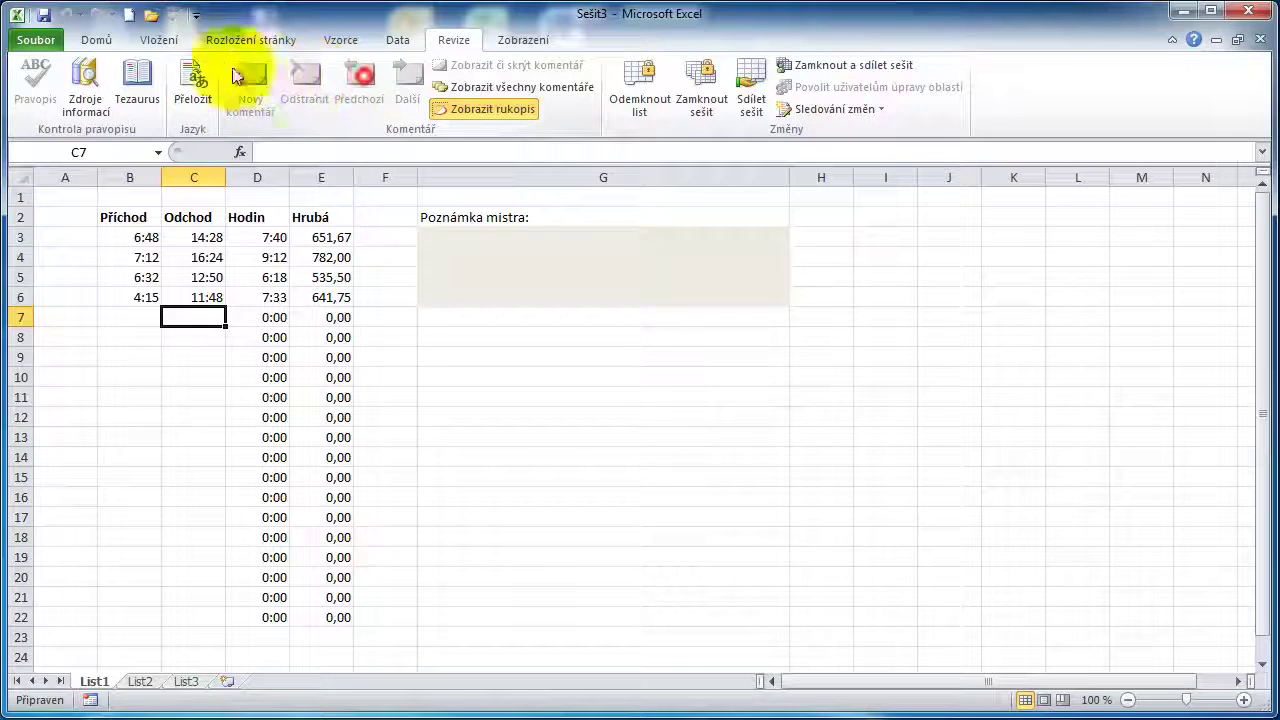
# Enter arrival 6:22 in B7 and departure 15:35 in C7.
pyautogui.click(98, 40)
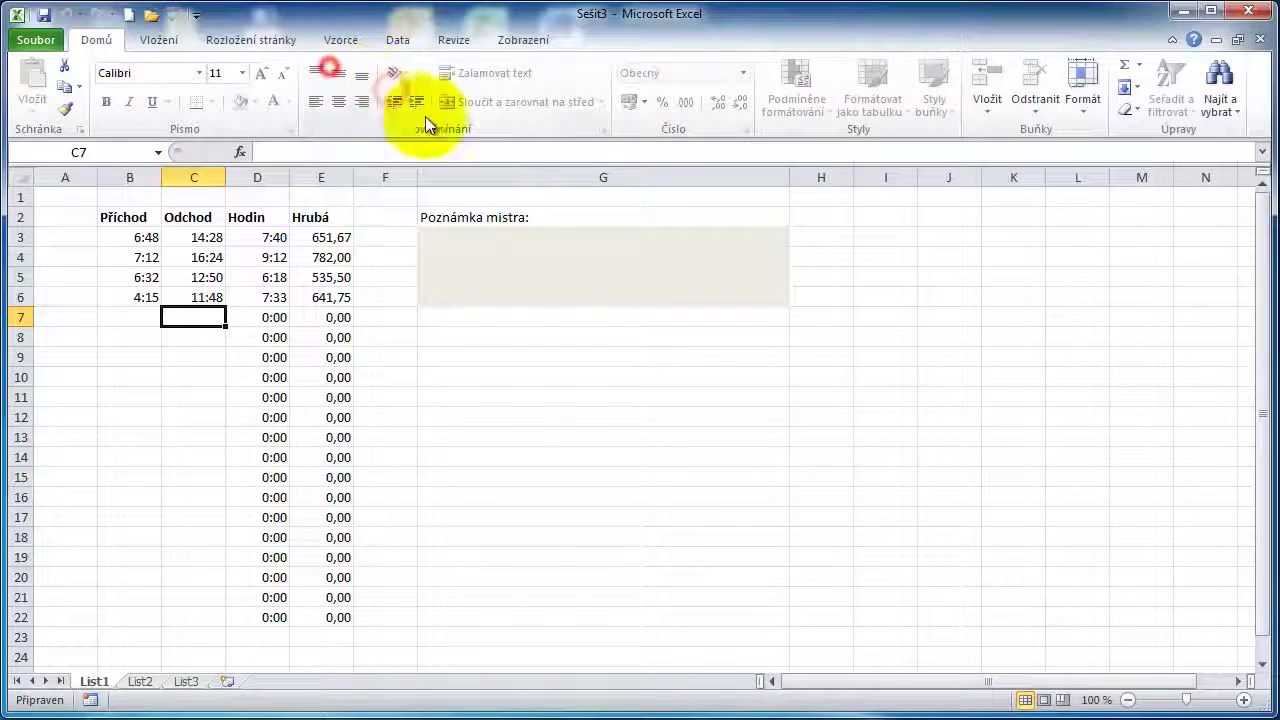
pyautogui.click(740, 100)
pyautogui.click(453, 40)
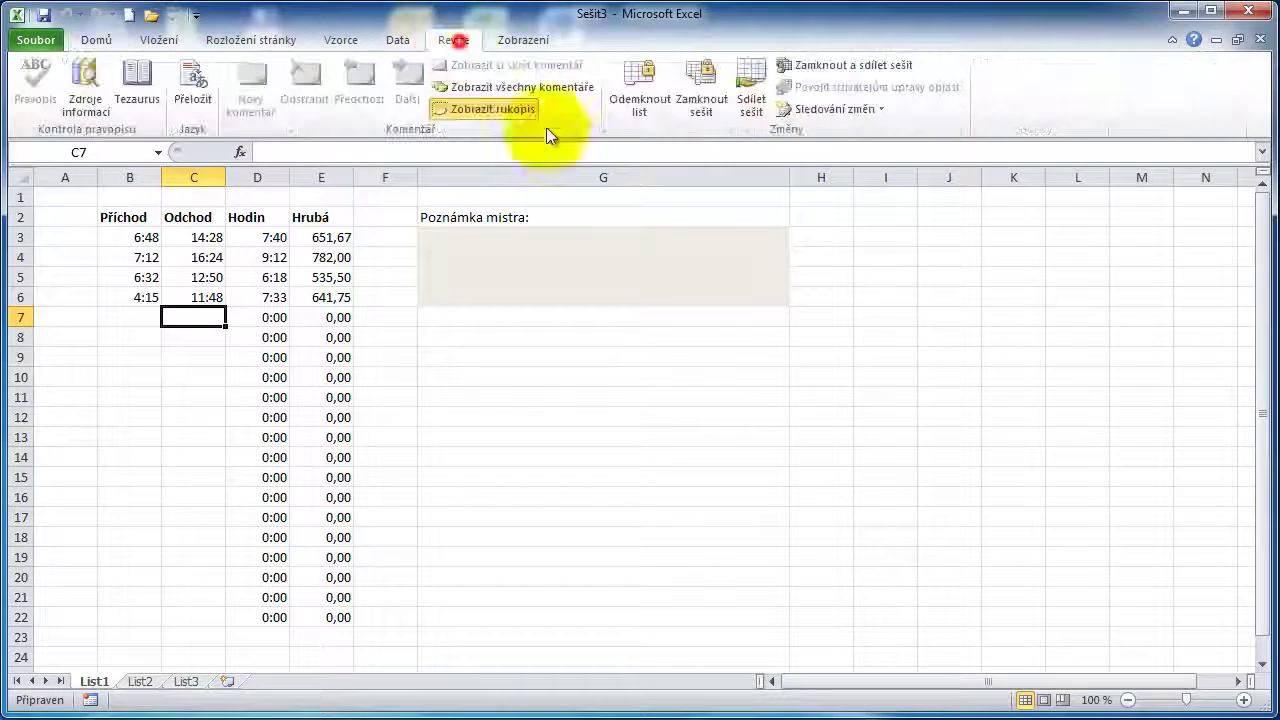
pyautogui.click(134, 317)
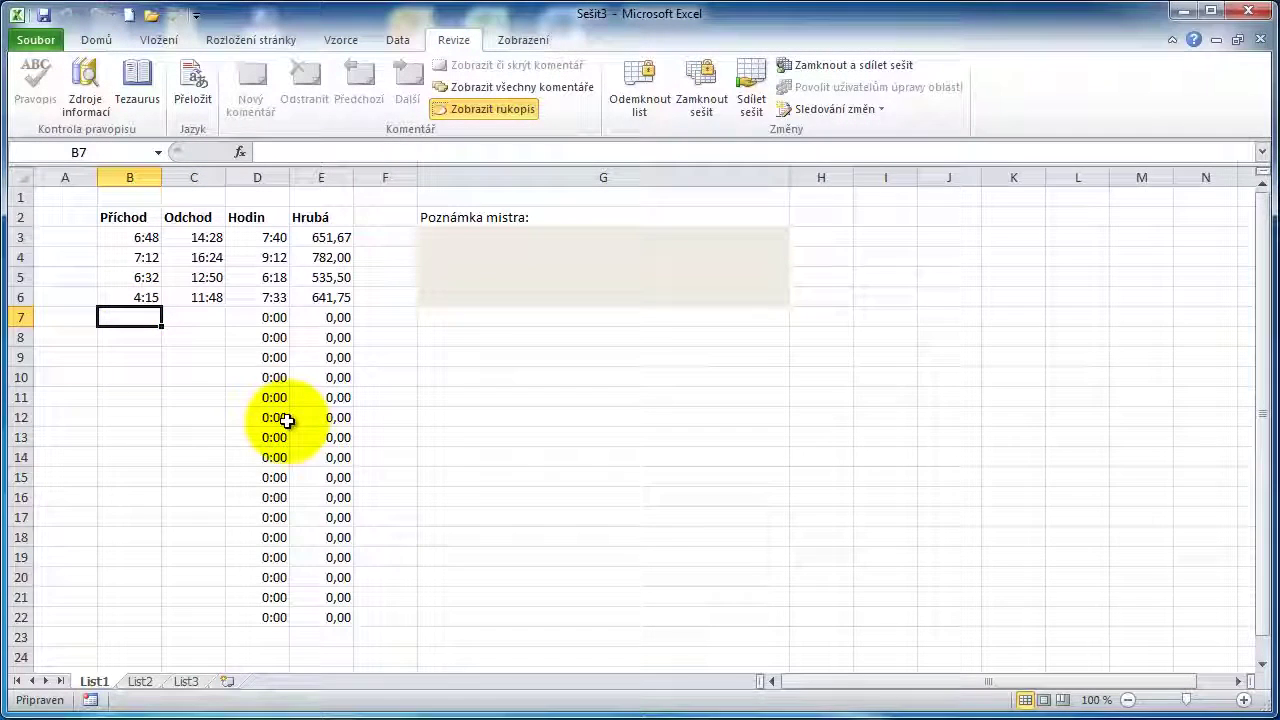
pyautogui.write('6:')
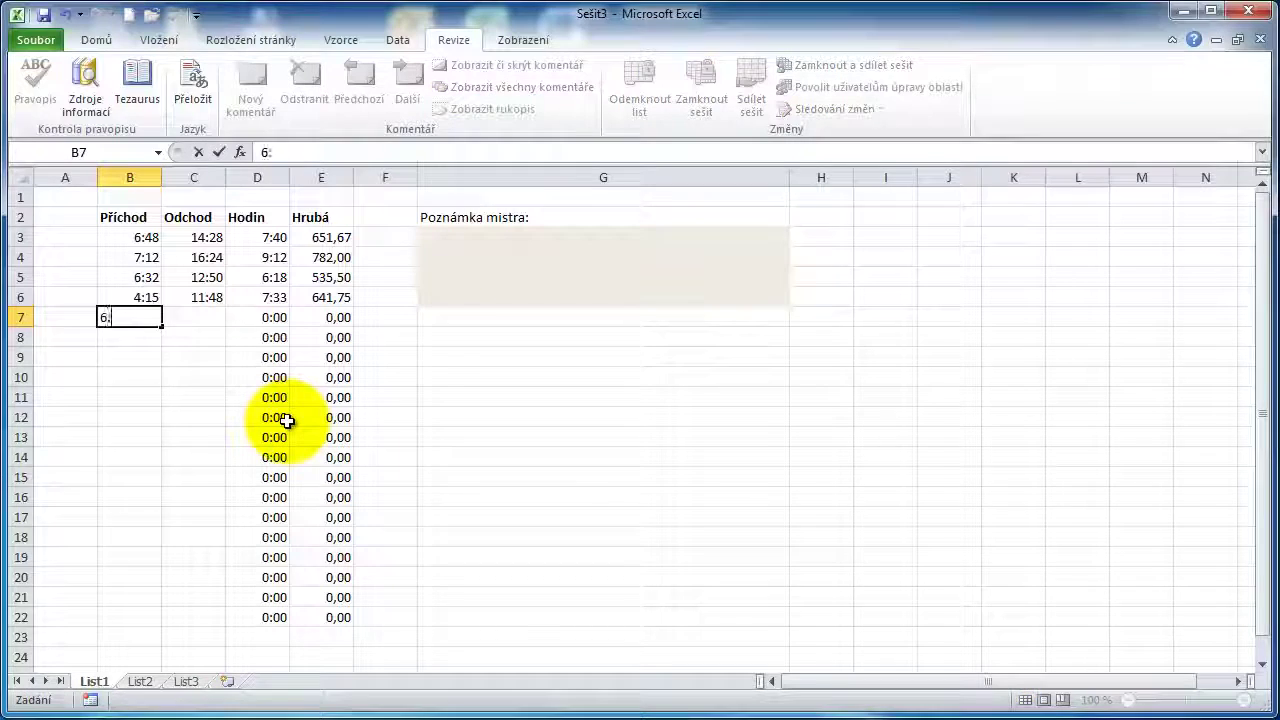
pyautogui.write('22')
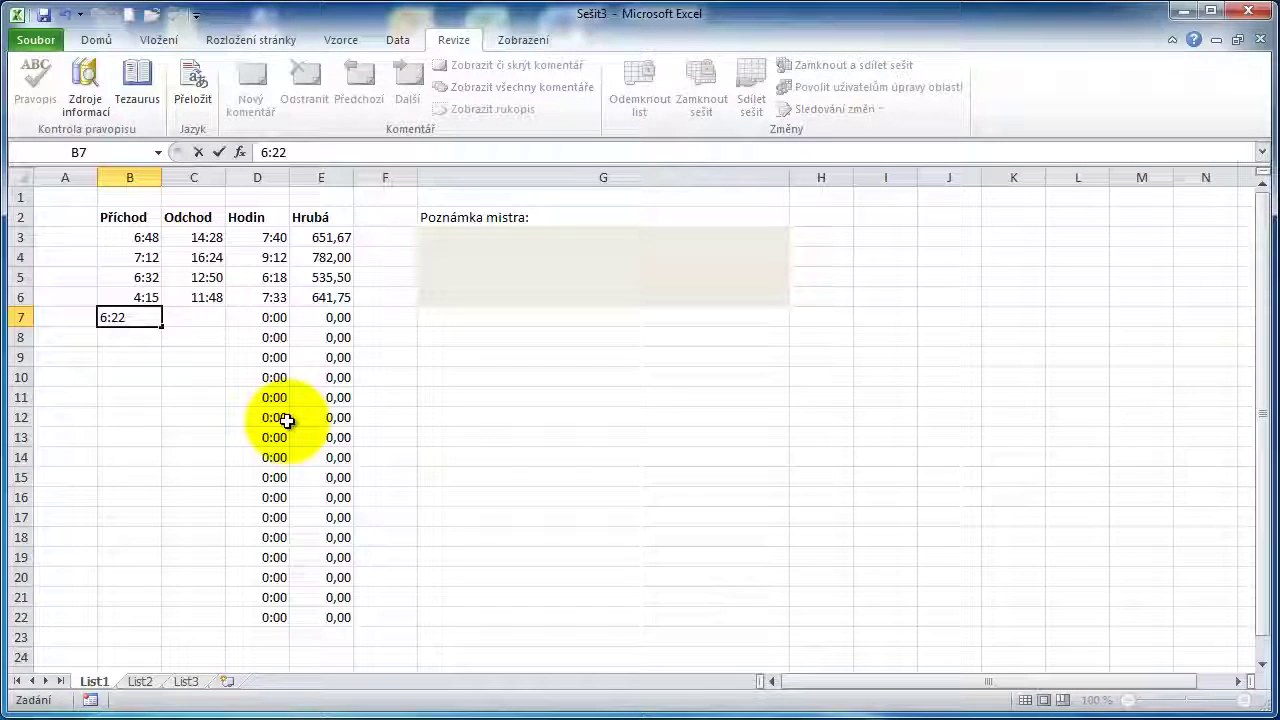
pyautogui.press('Tab')
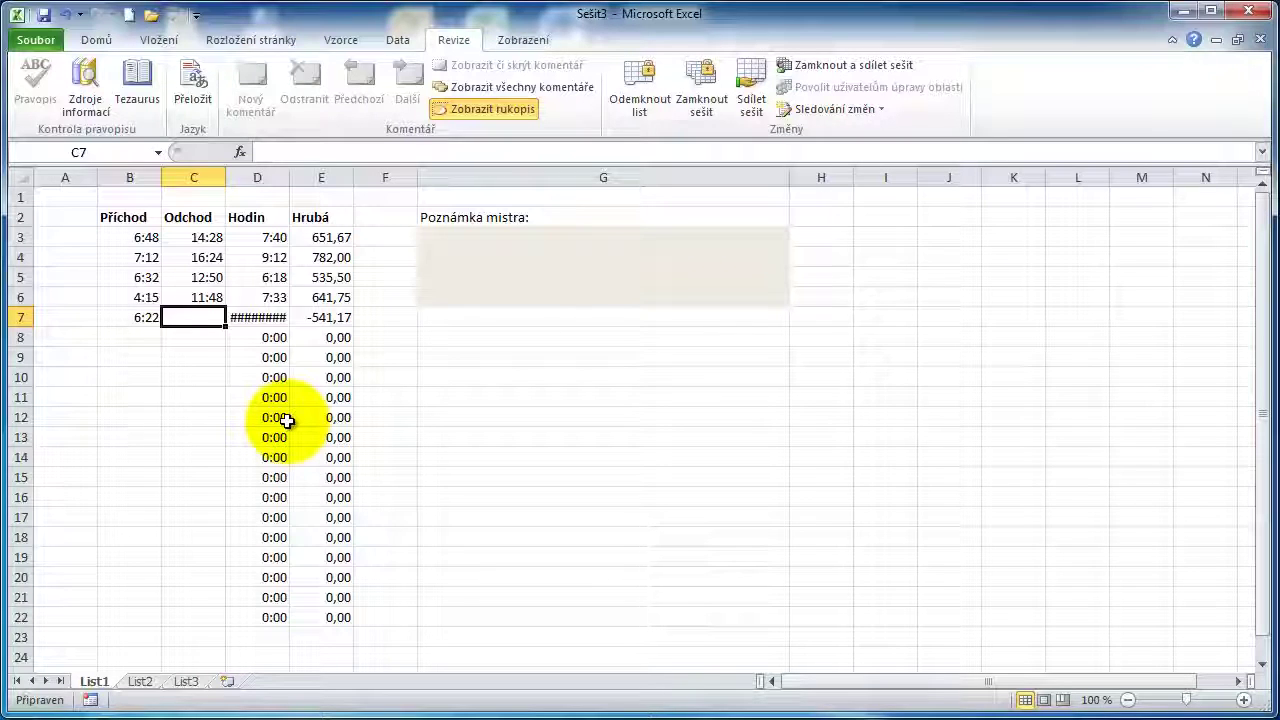
pyautogui.write('15')
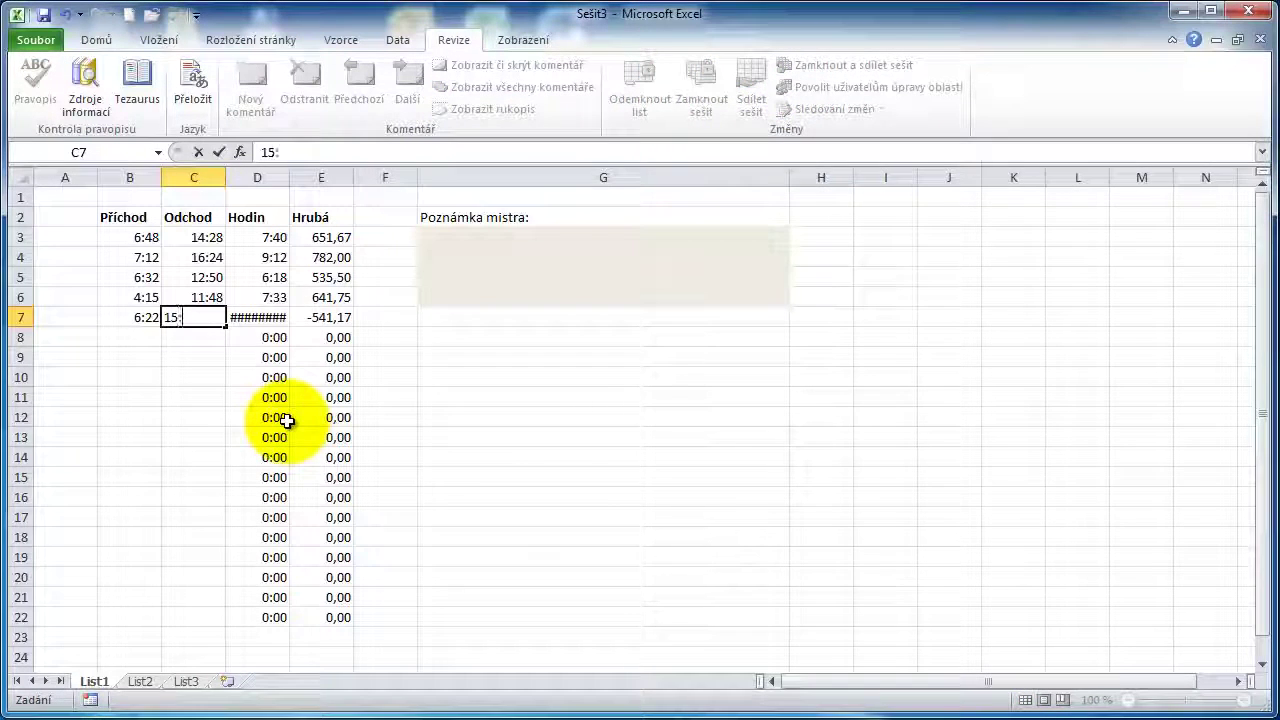
pyautogui.write(':35')
pyautogui.press('Return')
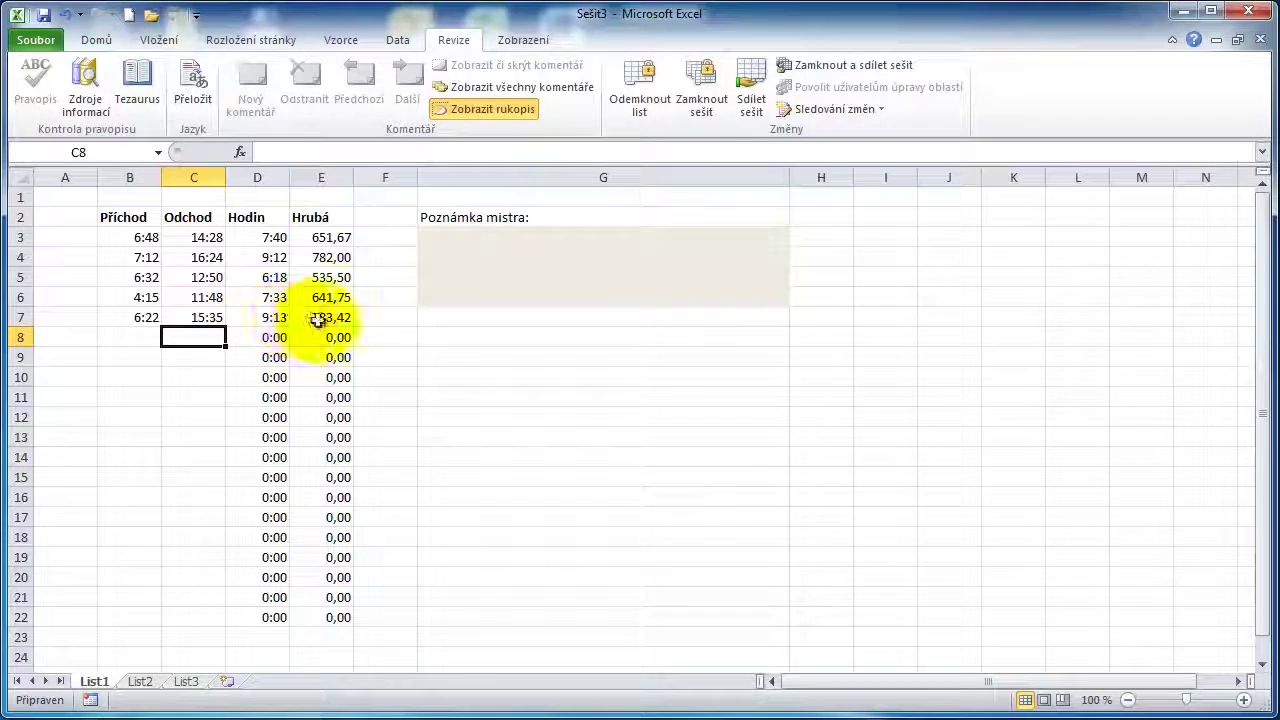
# Try deleting the locked hours cell D7 and dismiss the protection warning.
pyautogui.click(265, 317)
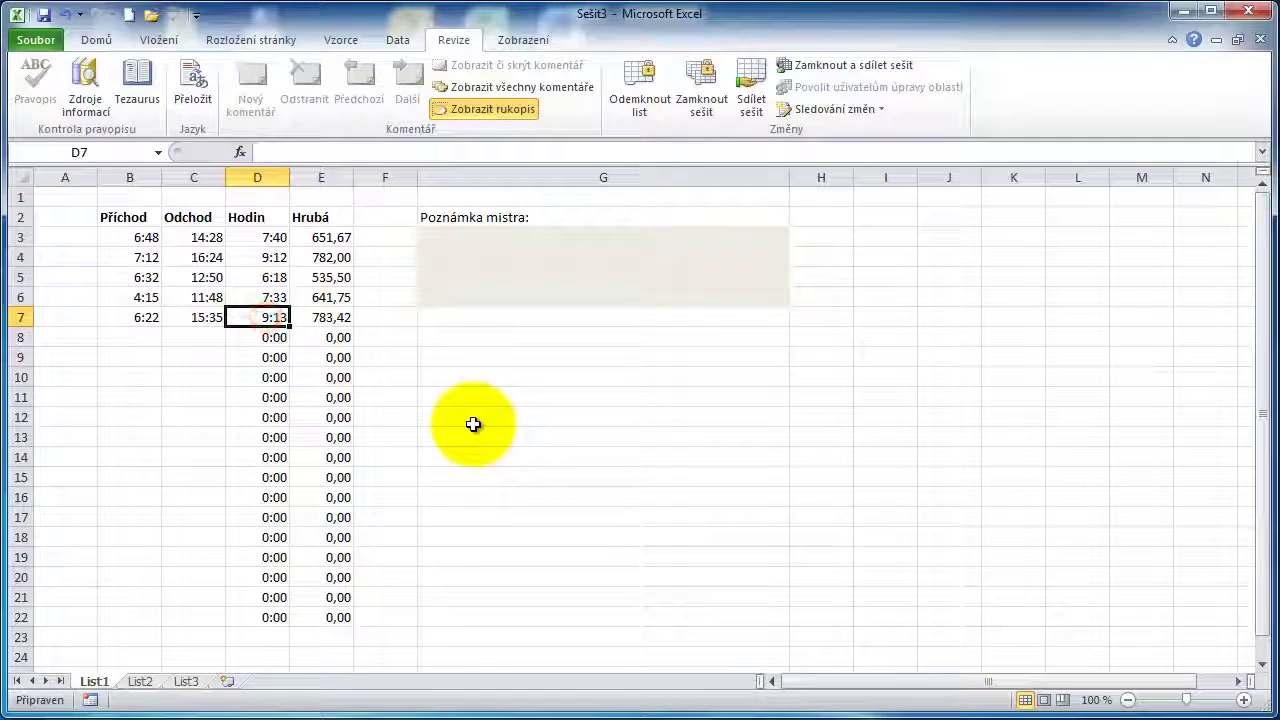
pyautogui.press('Delete')
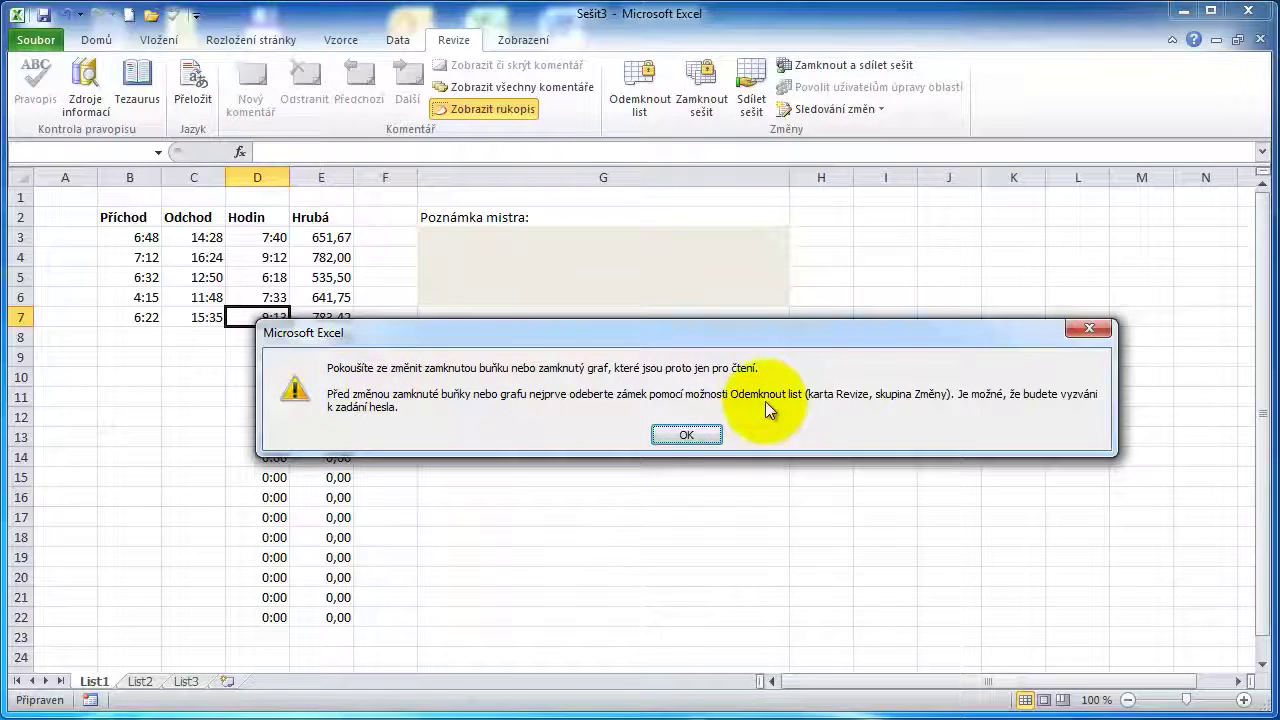
pyautogui.moveTo(476, 335); pyautogui.dragTo(410, 360)
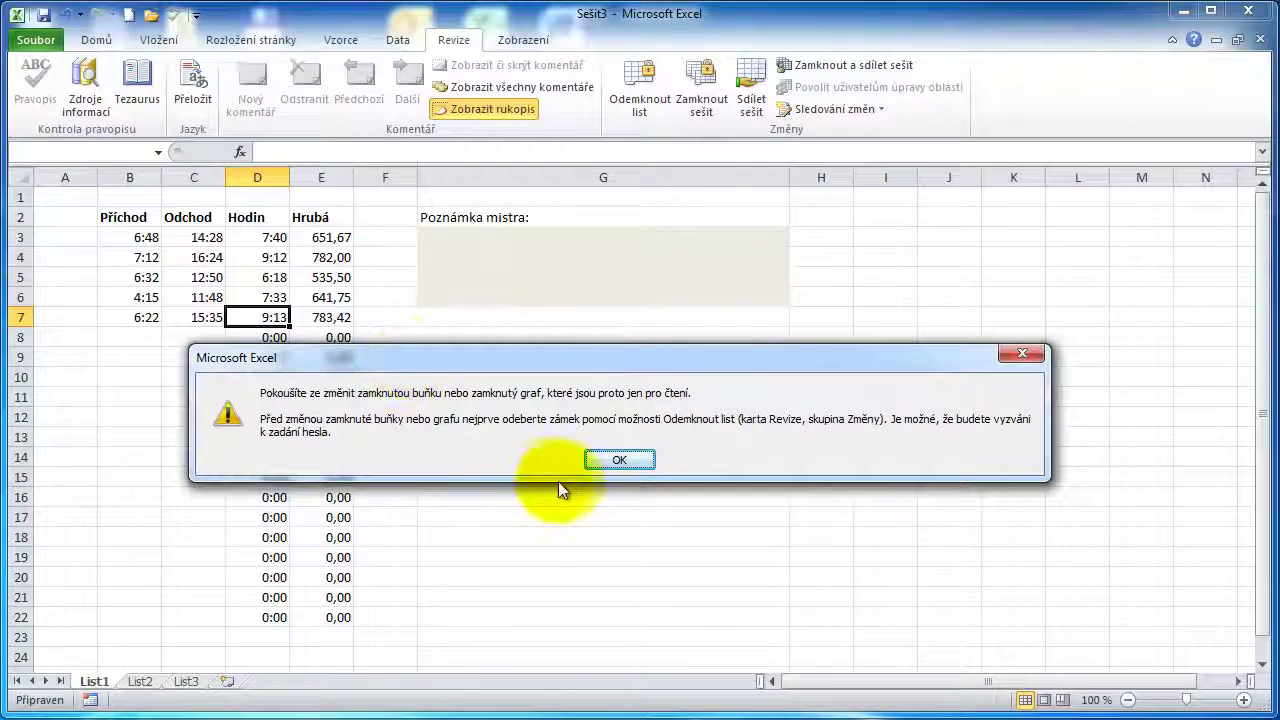
pyautogui.click(617, 462)
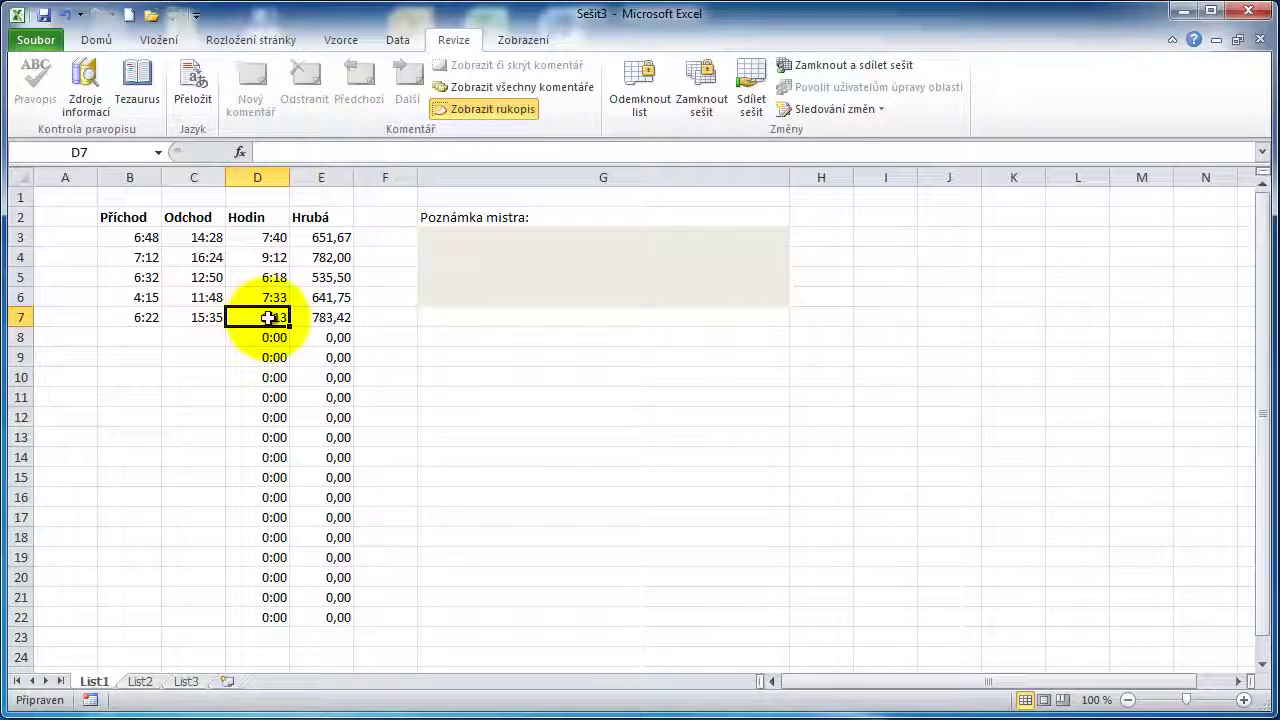
pyautogui.click(262, 237)
# Check the hours and gross pay cells, then view the 85 Kč Sazba rate in List2's C2.
pyautogui.click(260, 277)
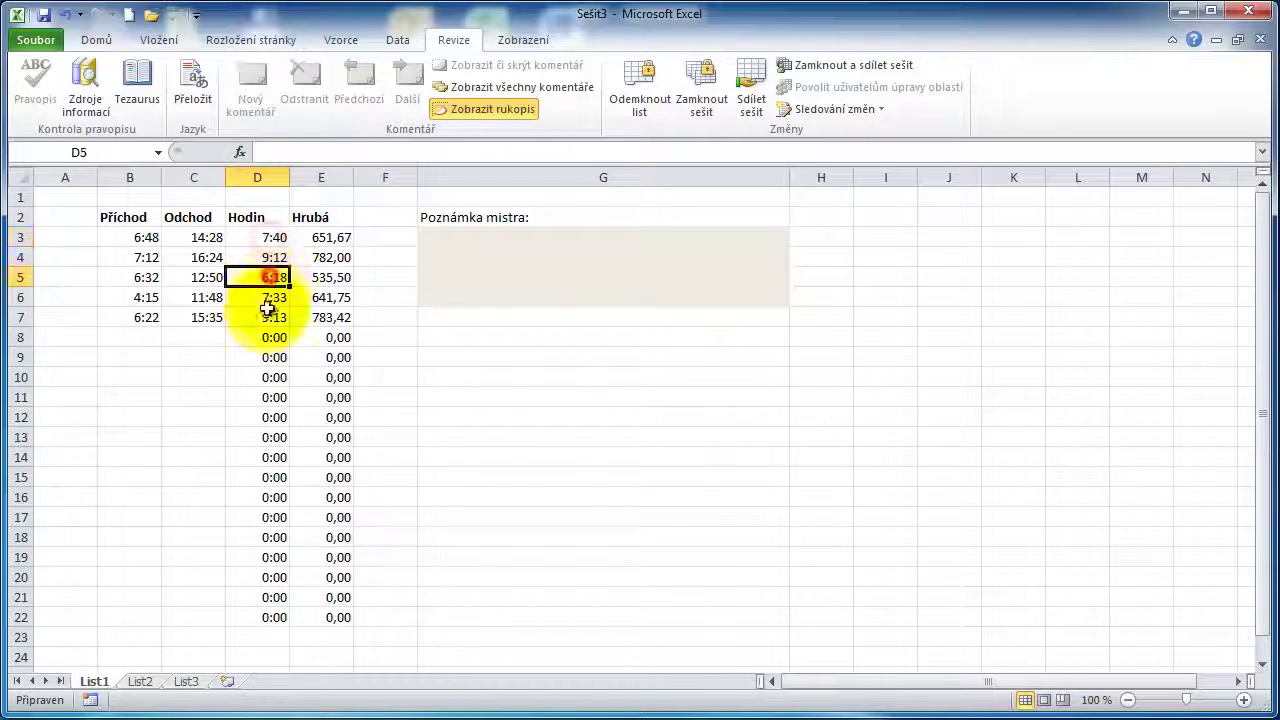
pyautogui.click(262, 317)
pyautogui.click(332, 237)
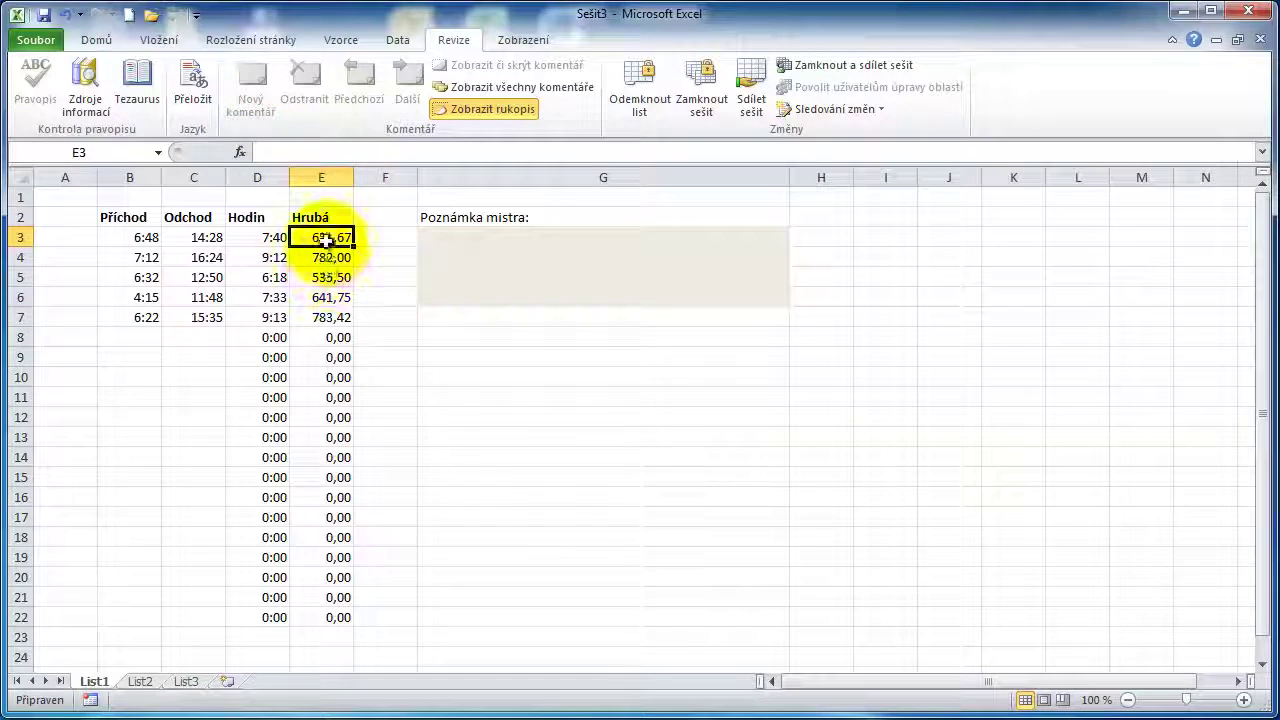
pyautogui.click(140, 681)
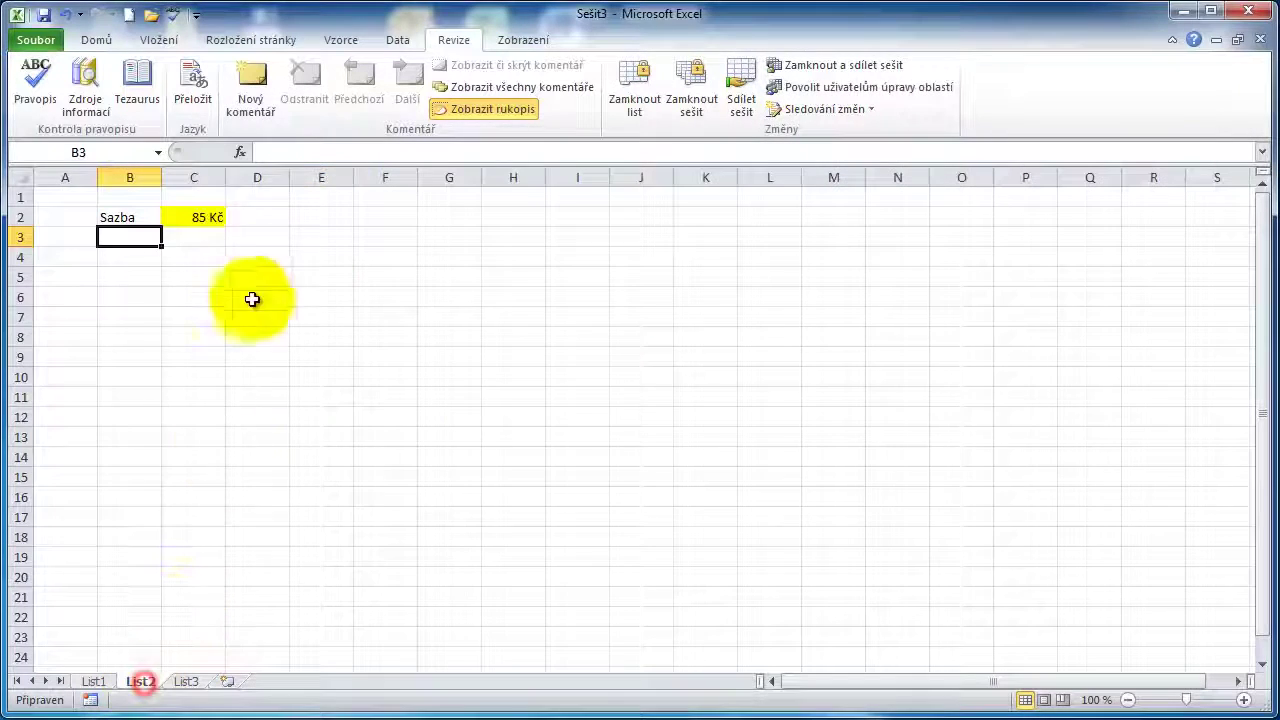
pyautogui.click(214, 217)
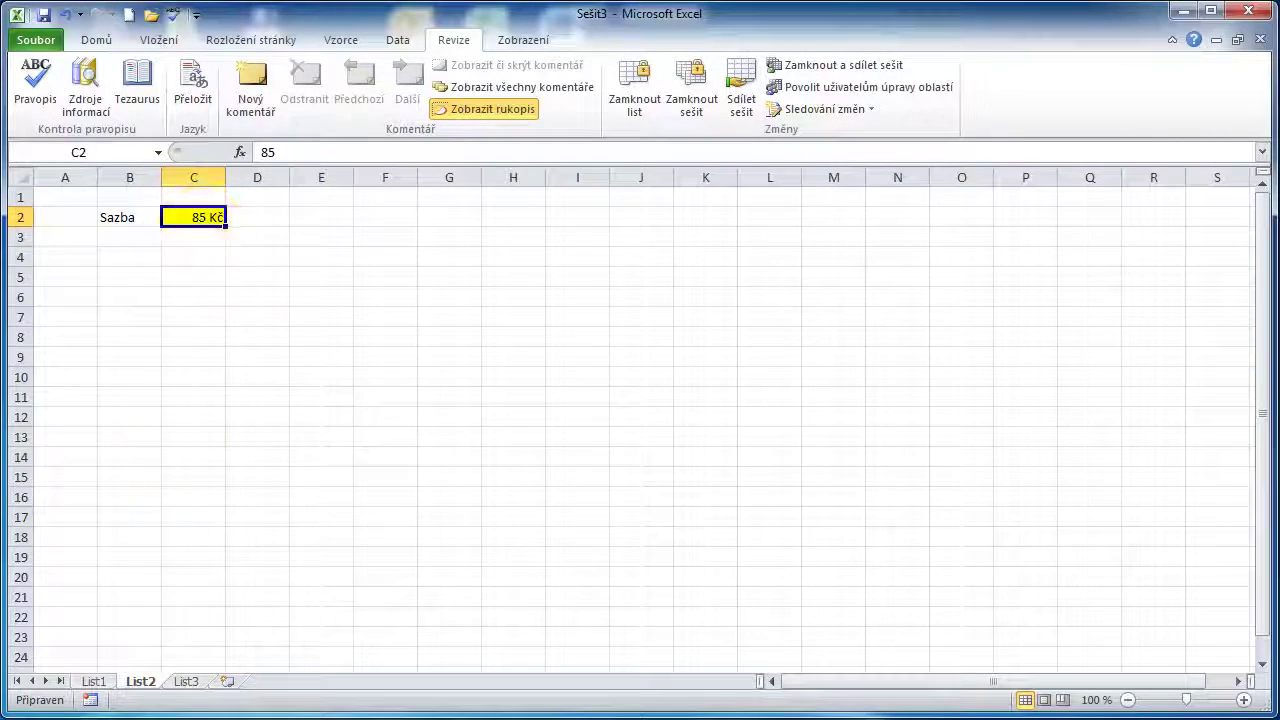
pyautogui.click(93, 681)
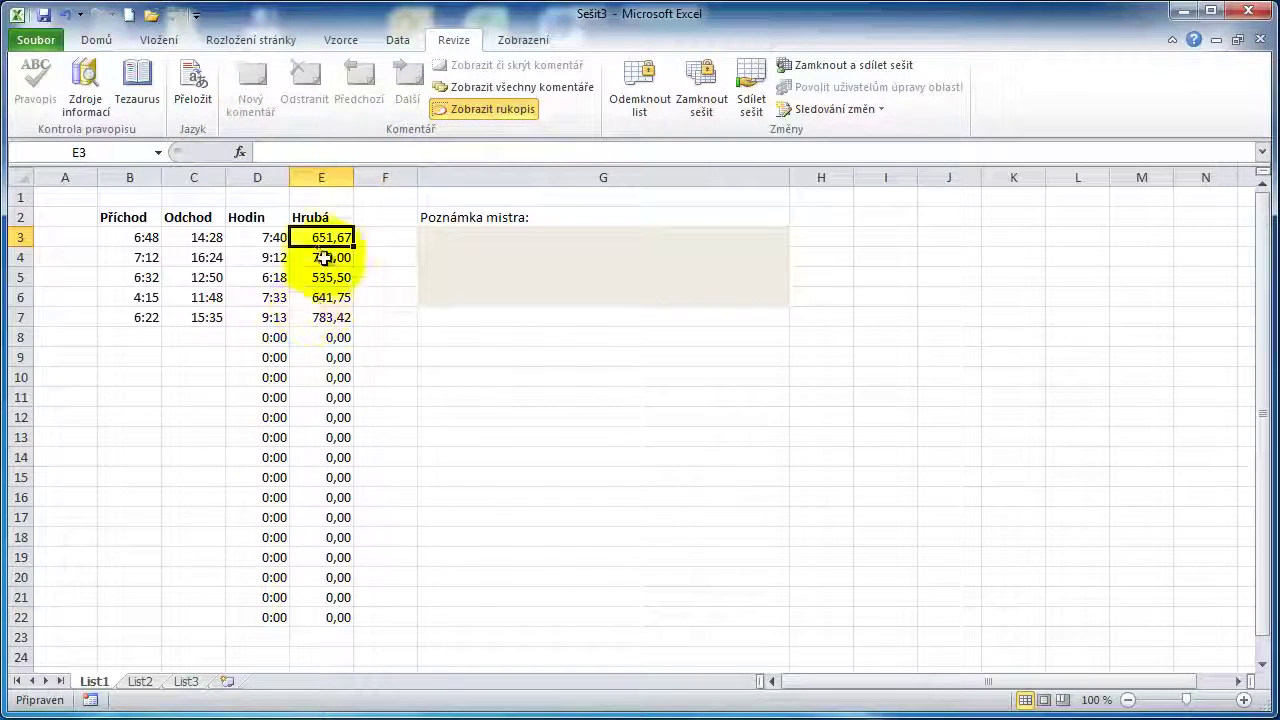
pyautogui.click(142, 684)
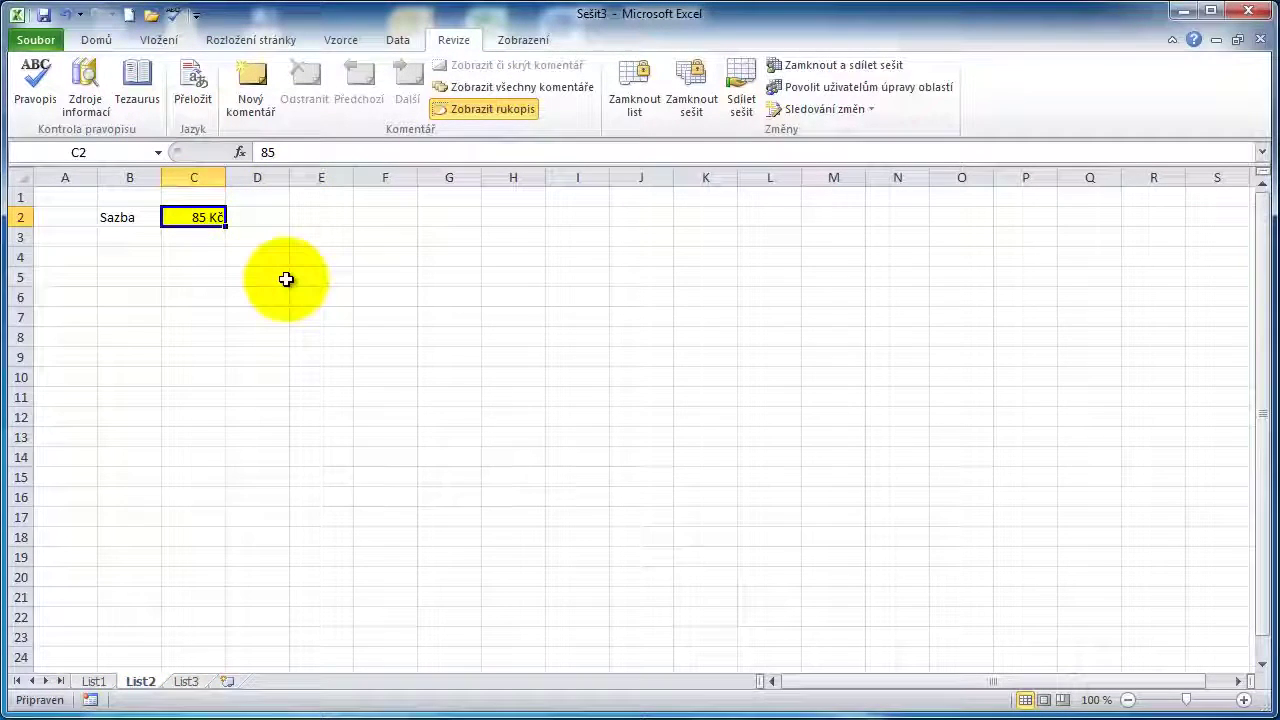
# Change the Sazba rate to 120, check the recalculated gross pay on List1, and return to List2.
pyautogui.write('120')
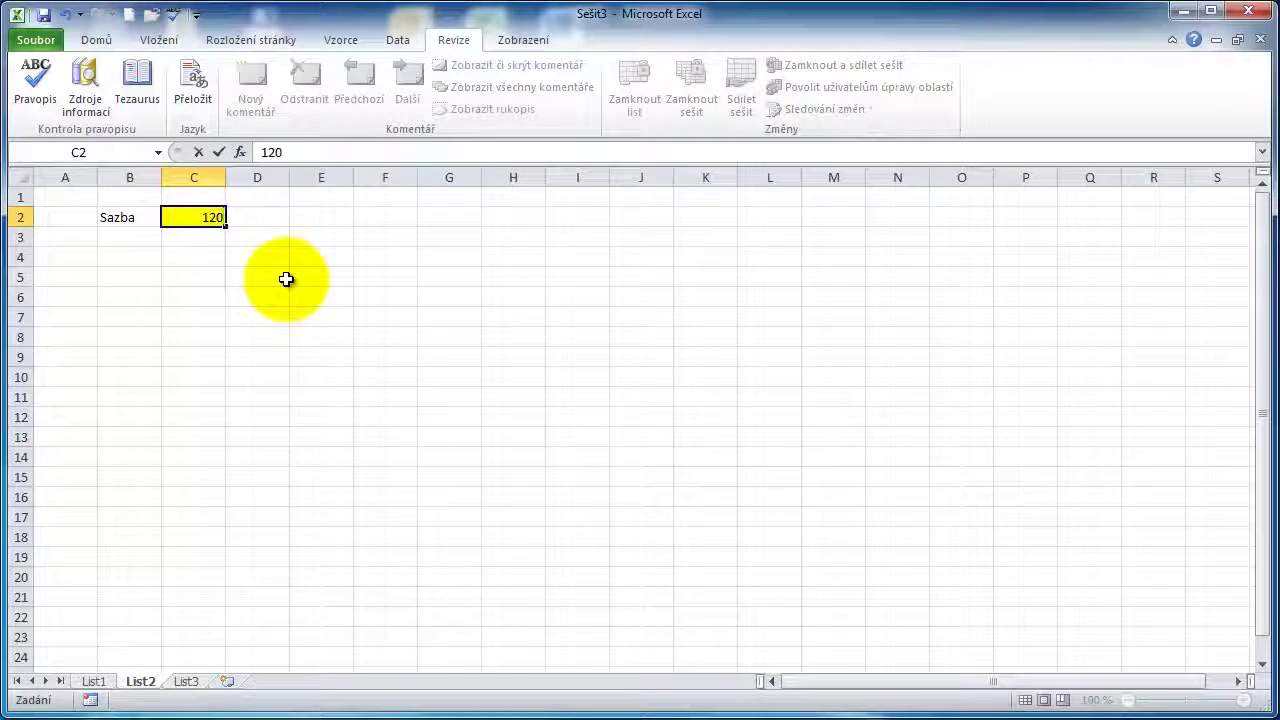
pyautogui.press('Return')
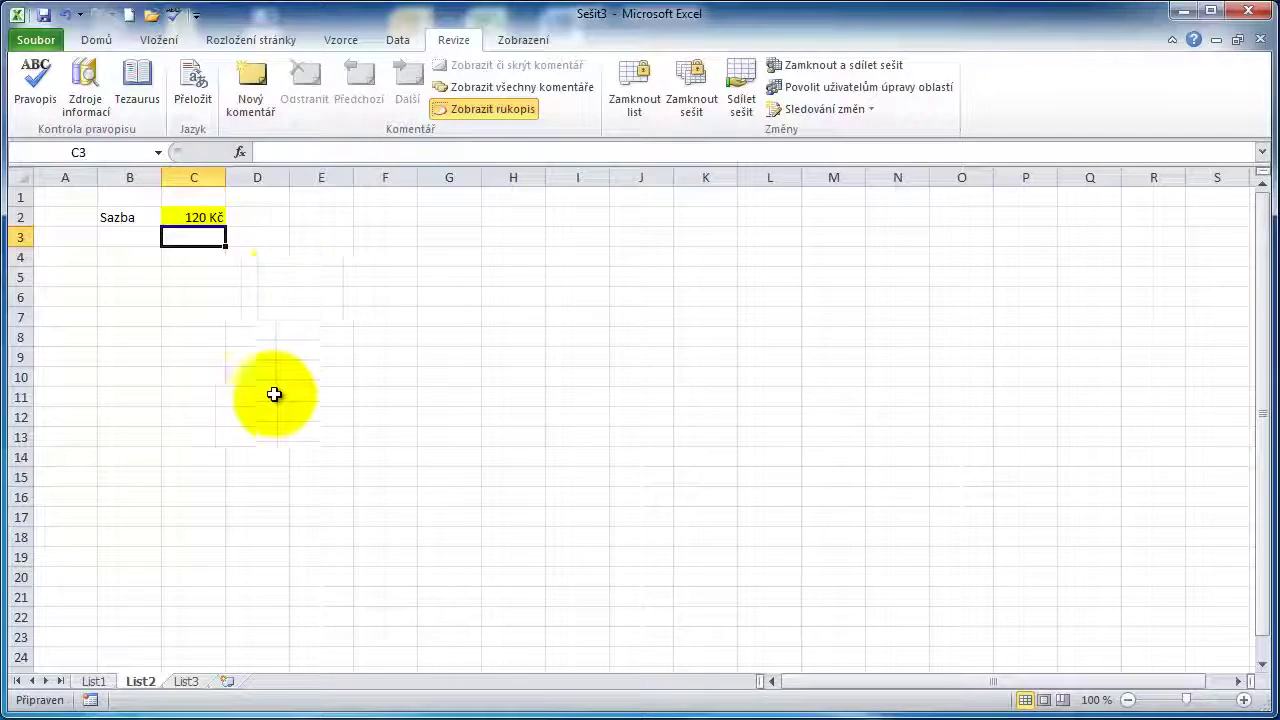
pyautogui.click(94, 681)
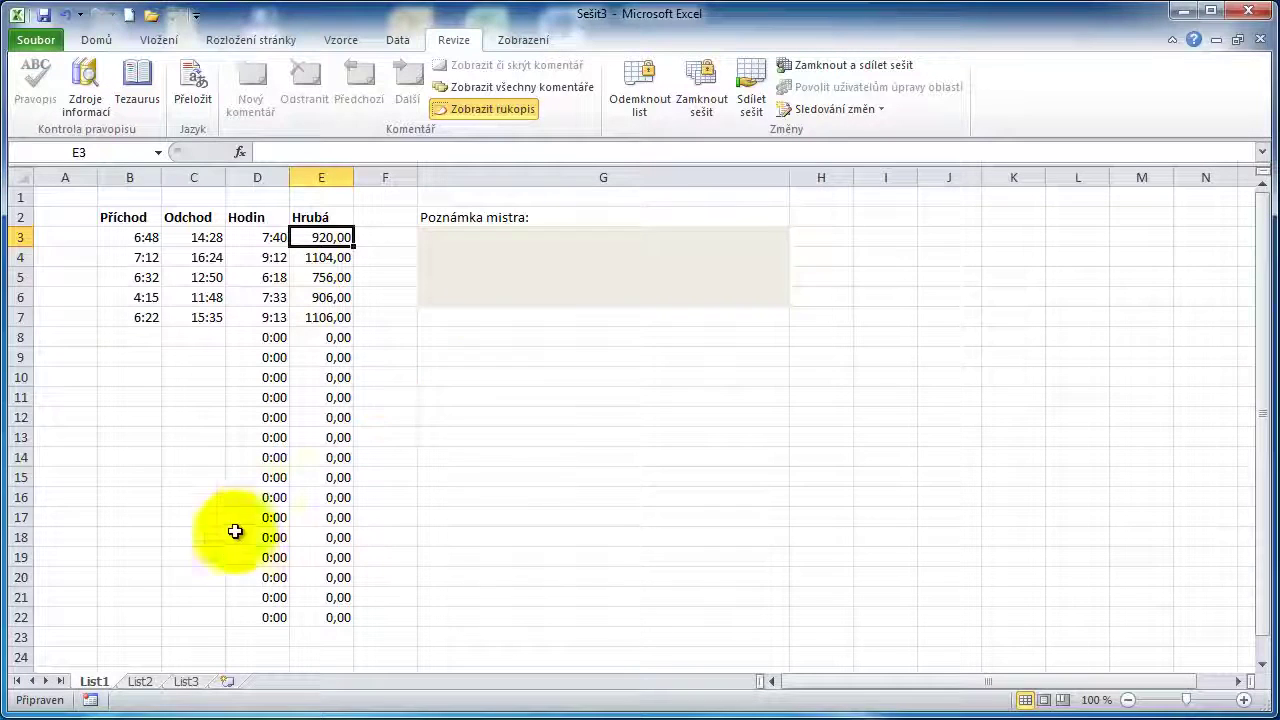
pyautogui.click(145, 683)
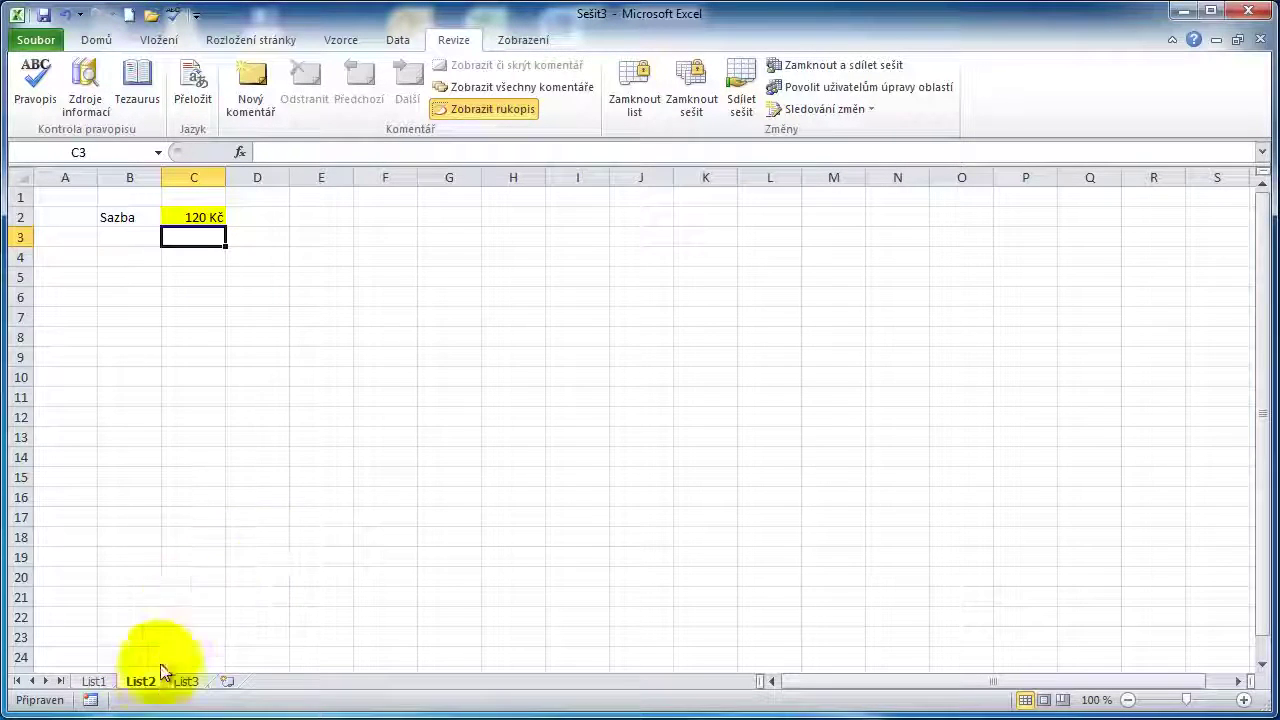
# Hide the List2 sheet and check the remaining List1 and List3 tabs.
pyautogui.rightClick(139, 683)
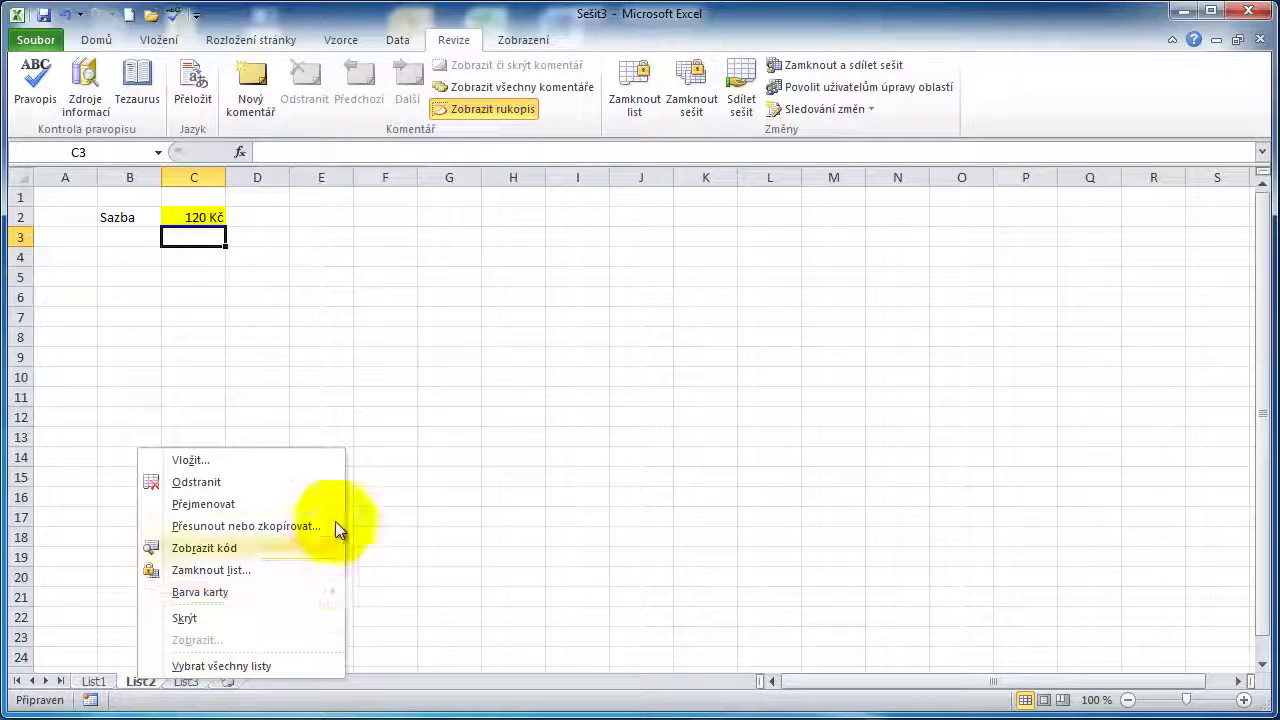
pyautogui.click(214, 622)
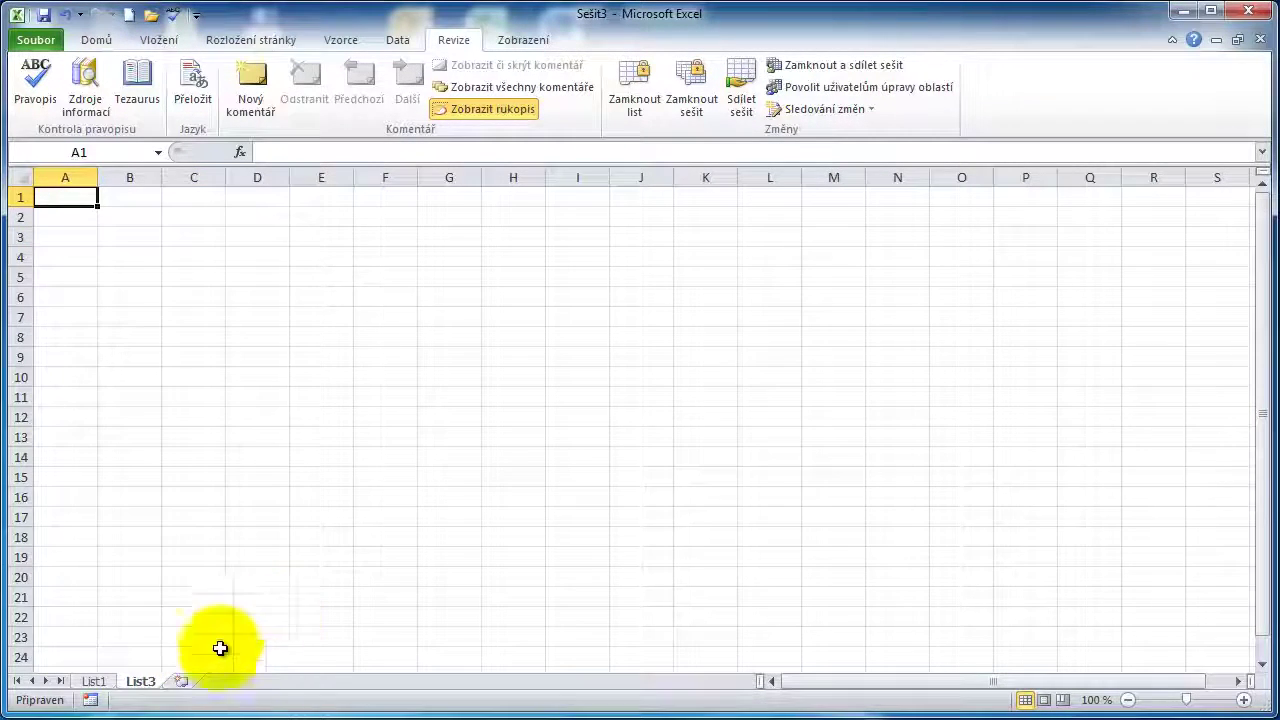
pyautogui.click(94, 681)
pyautogui.click(141, 681)
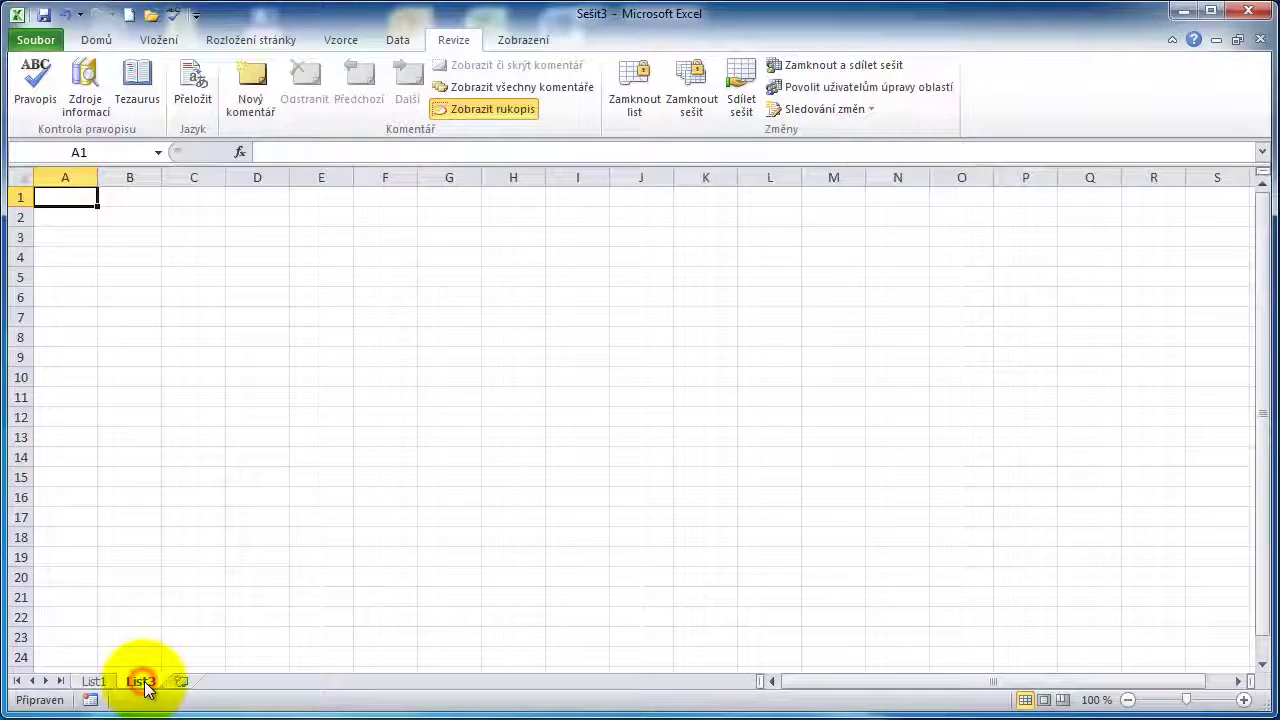
pyautogui.click(95, 683)
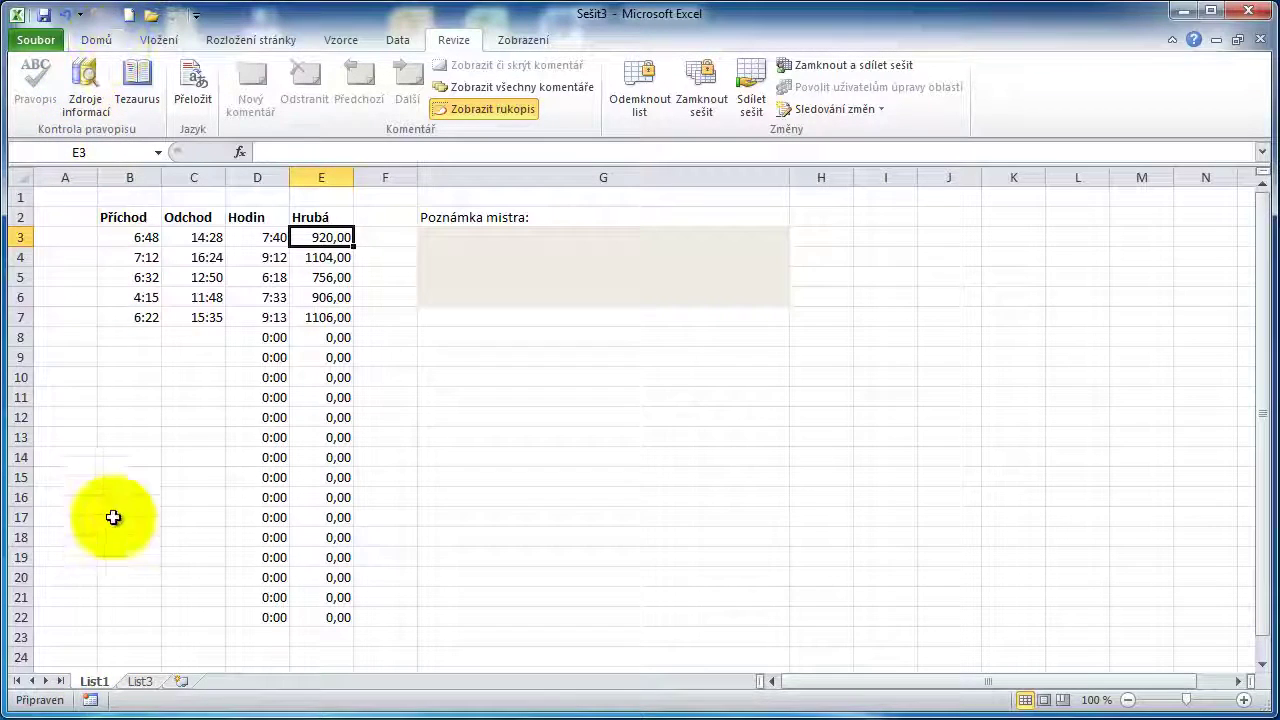
# Test unhiding List2 via Zobrazit, hide it again, and return to List1.
pyautogui.rightClick(96, 681)
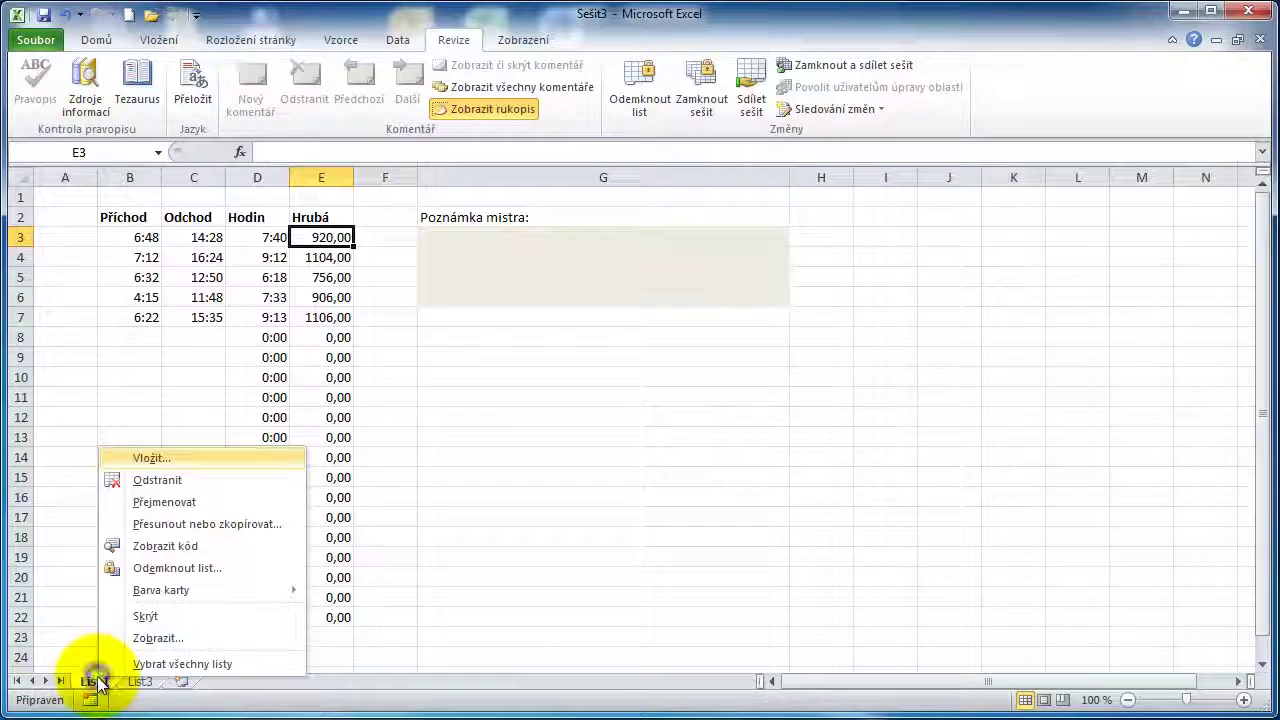
pyautogui.click(195, 639)
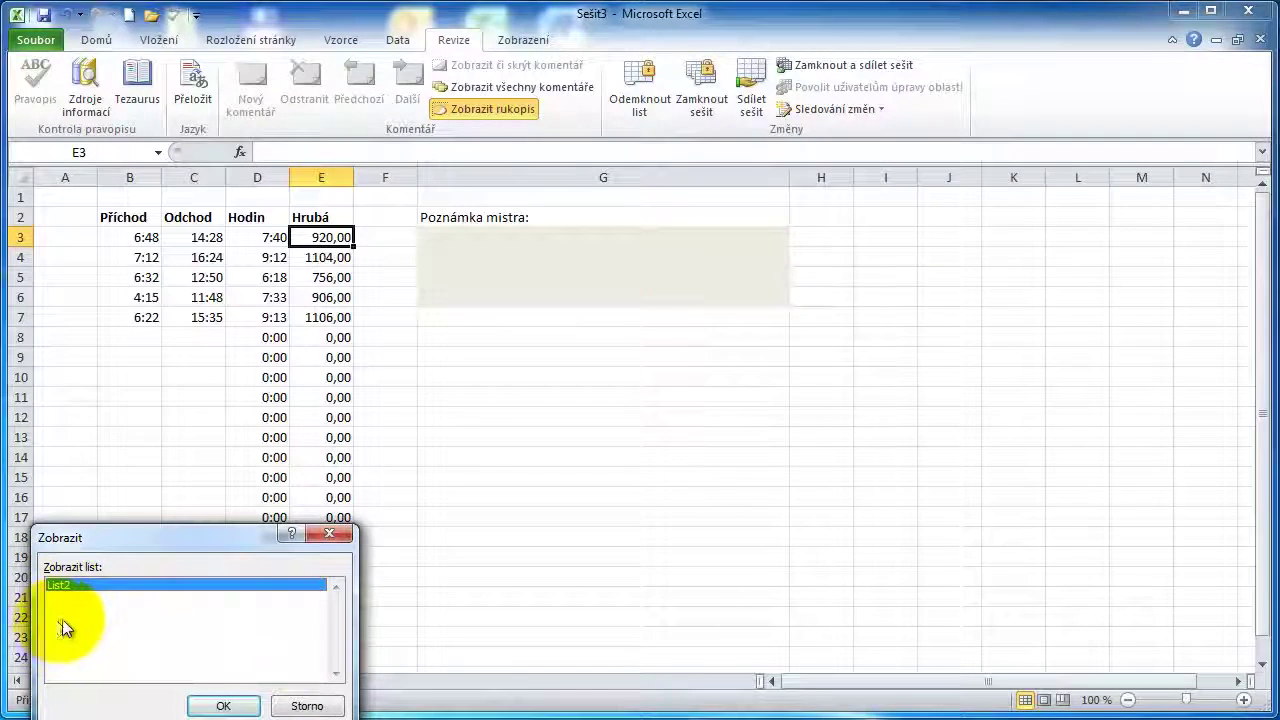
pyautogui.click(222, 707)
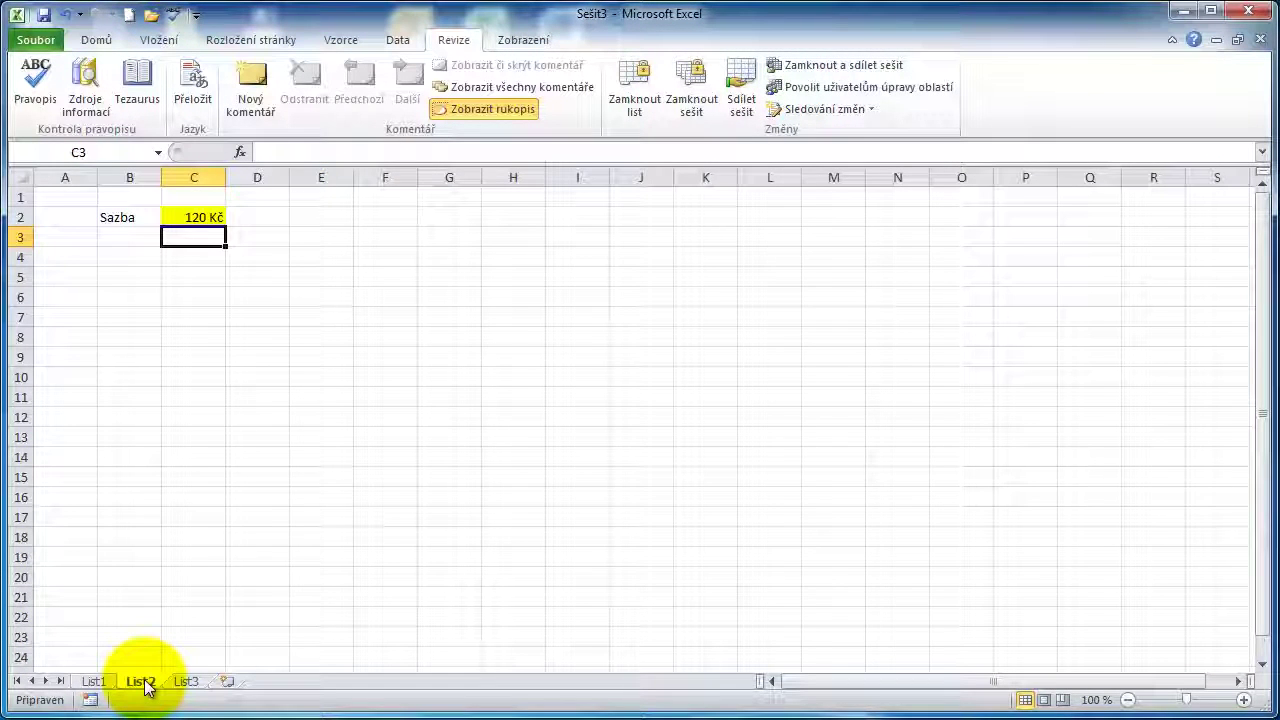
pyautogui.rightClick(138, 690)
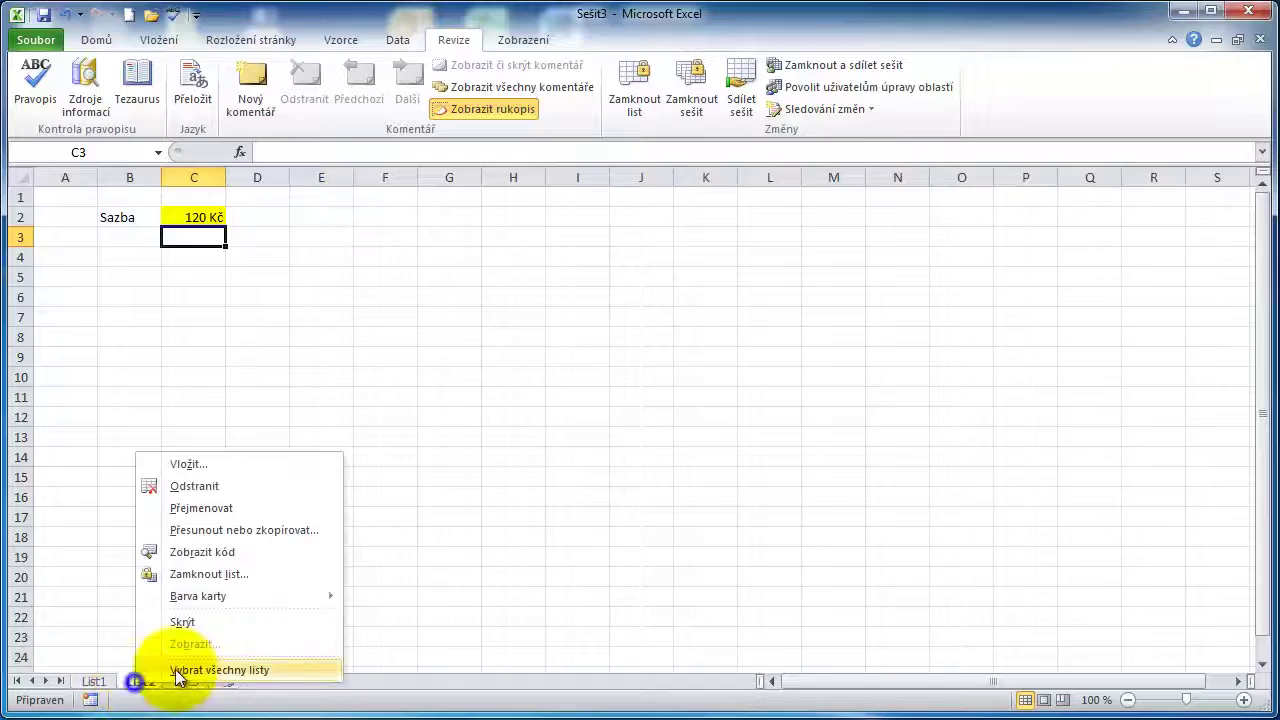
pyautogui.click(192, 614)
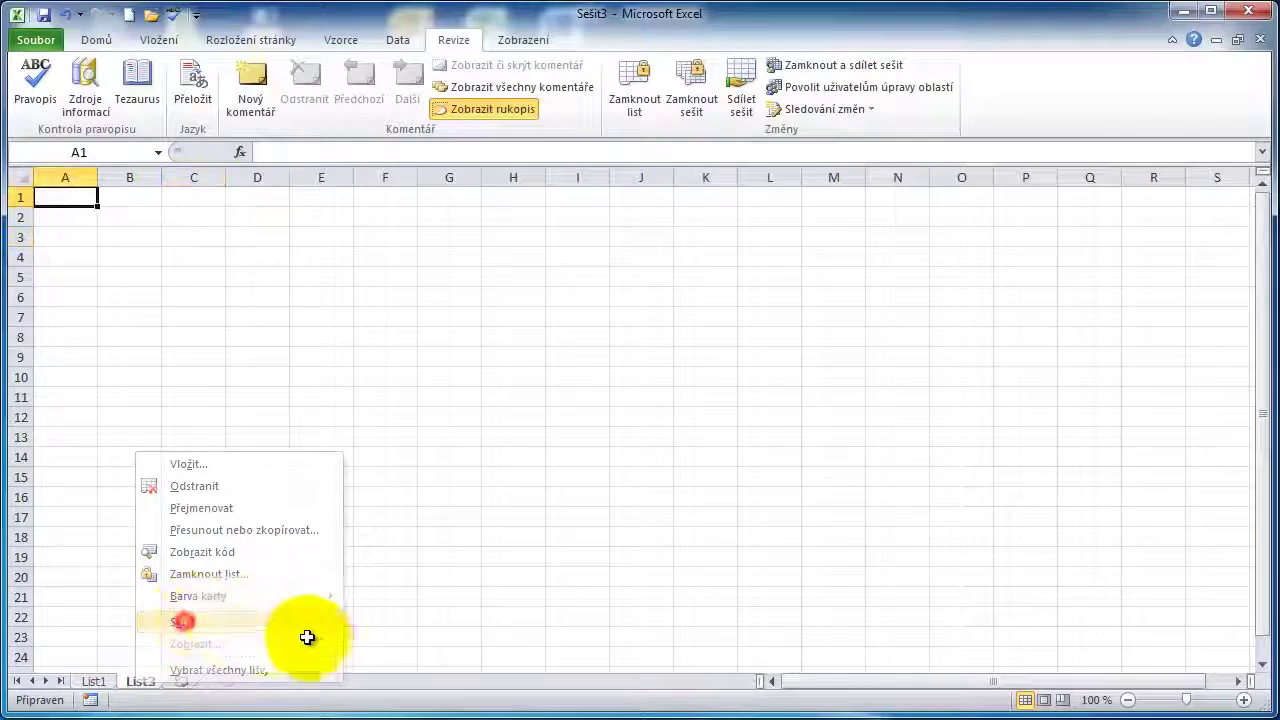
pyautogui.click(94, 684)
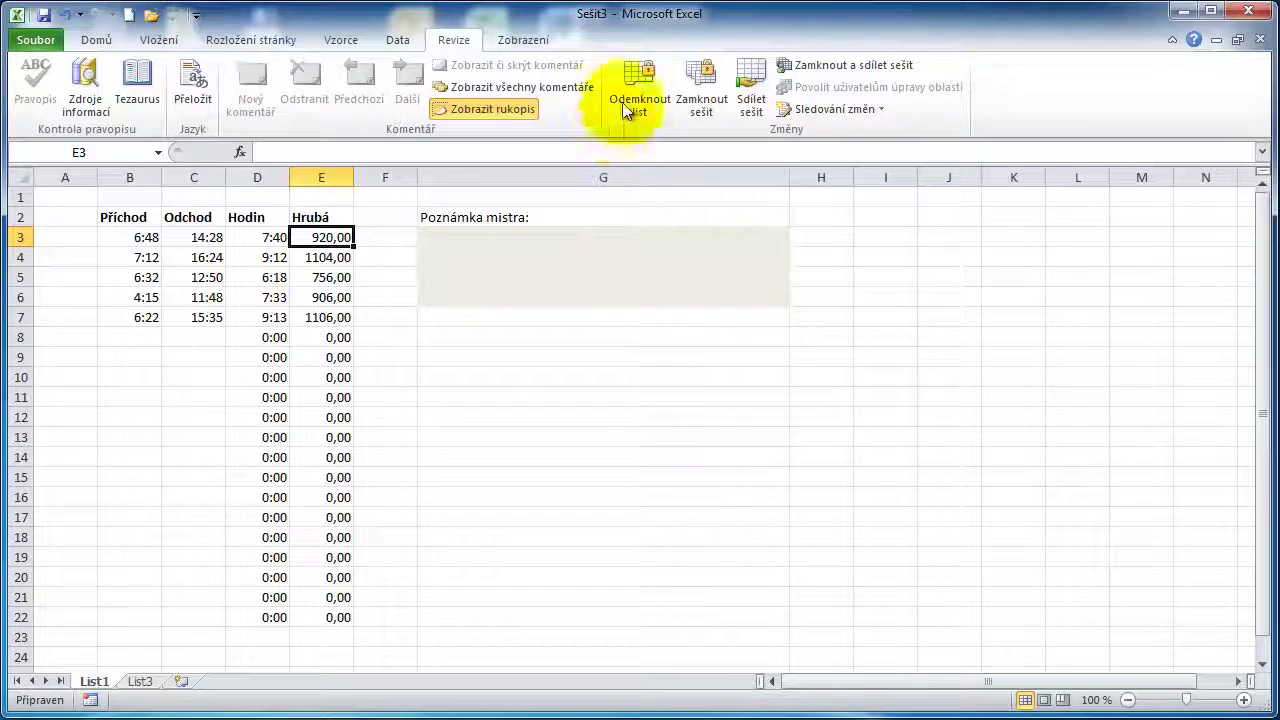
# Lock the workbook with Struktura checked and no password.
pyautogui.click(700, 79)
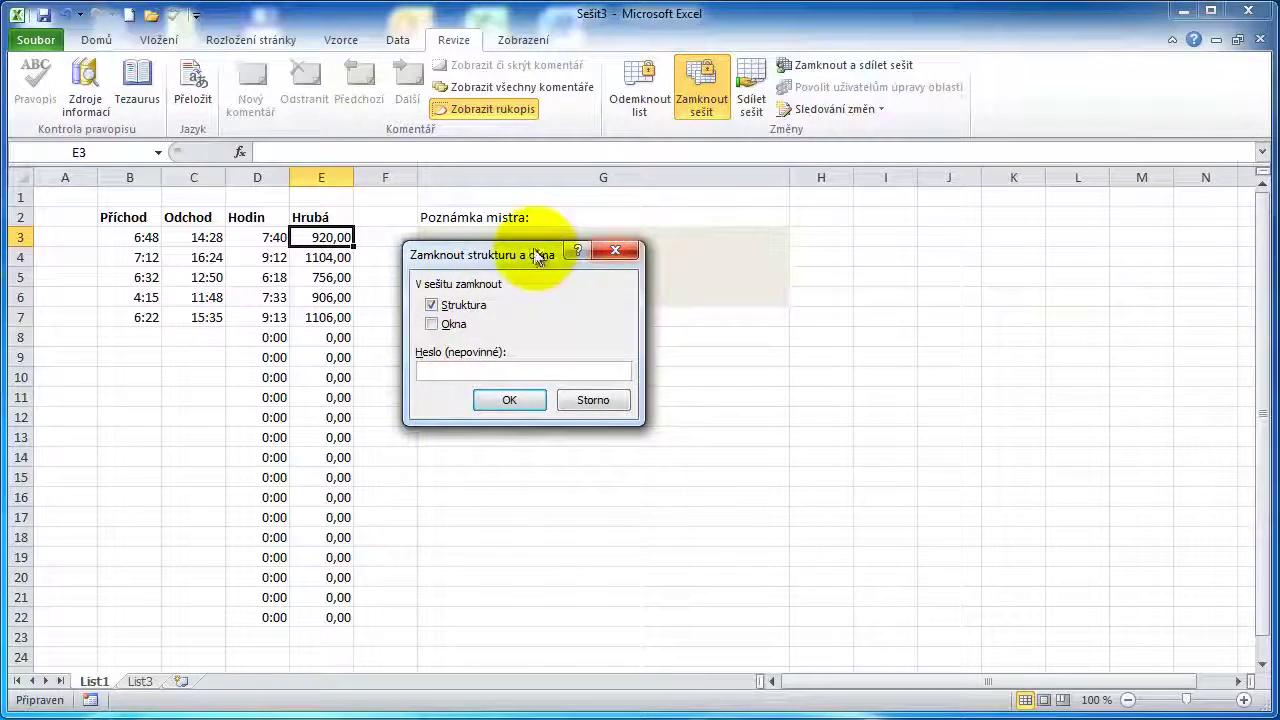
pyautogui.moveTo(511, 240); pyautogui.dragTo(523, 187)
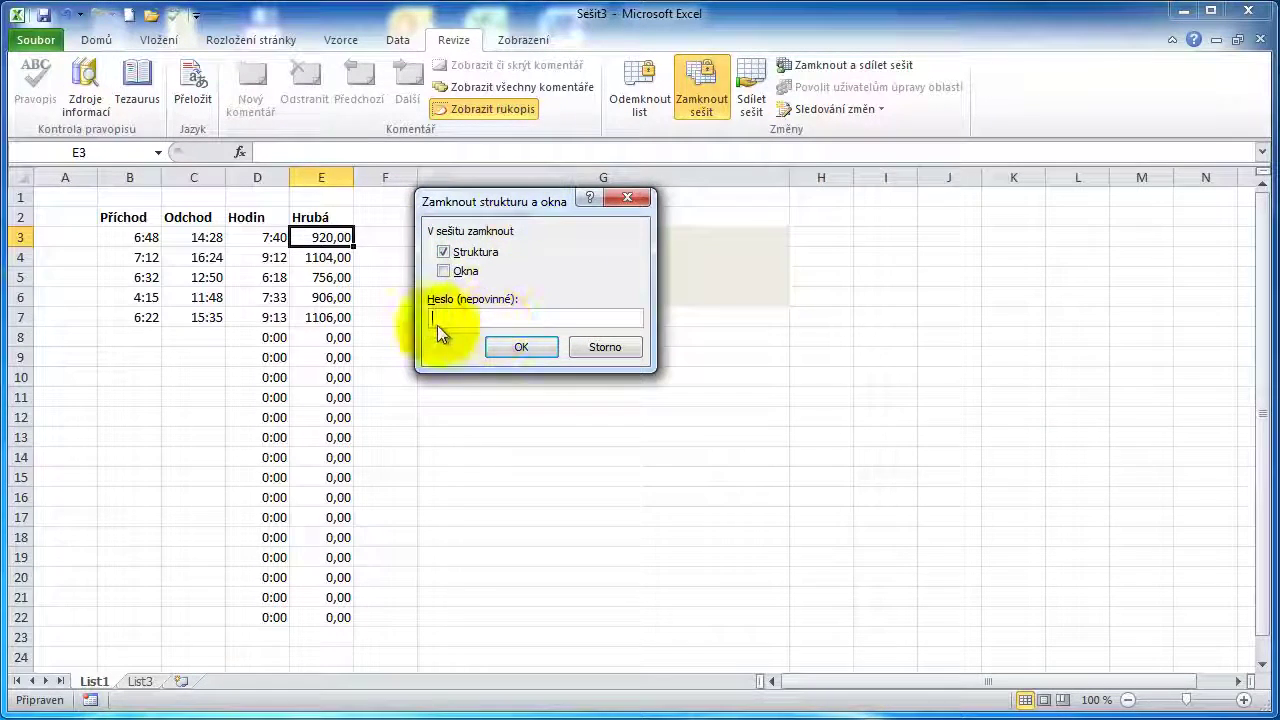
pyautogui.click(523, 347)
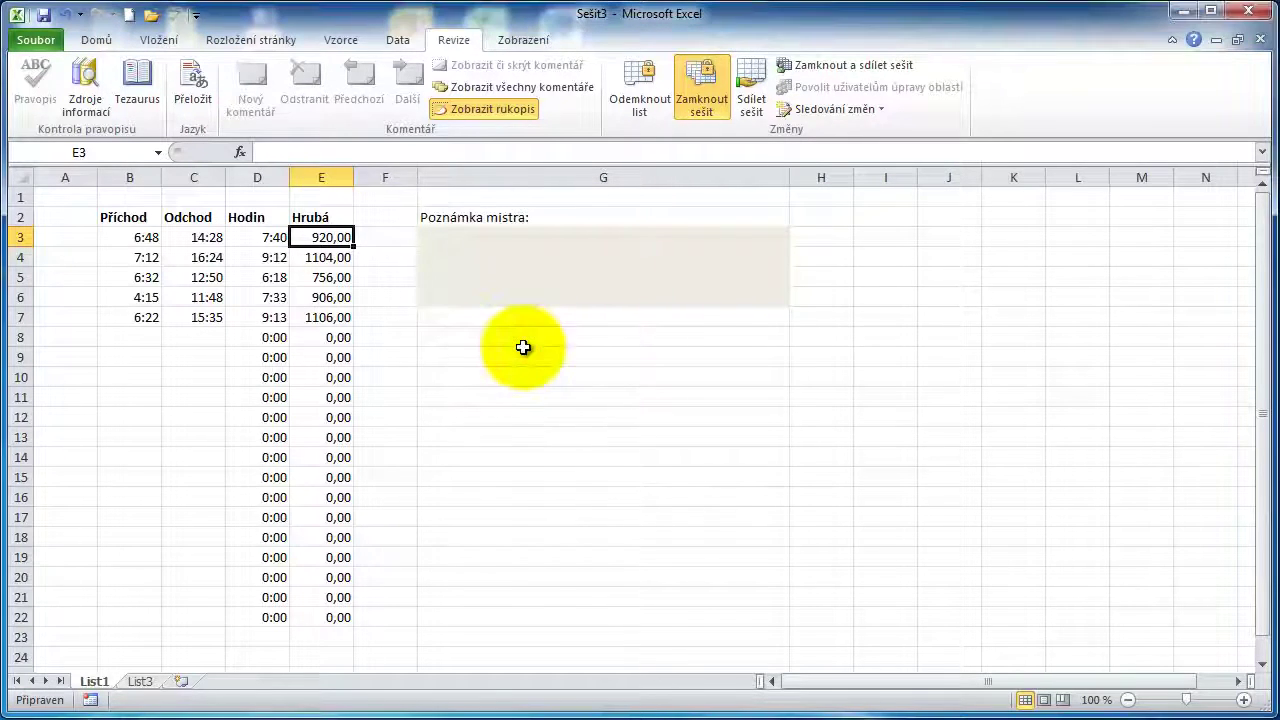
pyautogui.rightClick(99, 684)
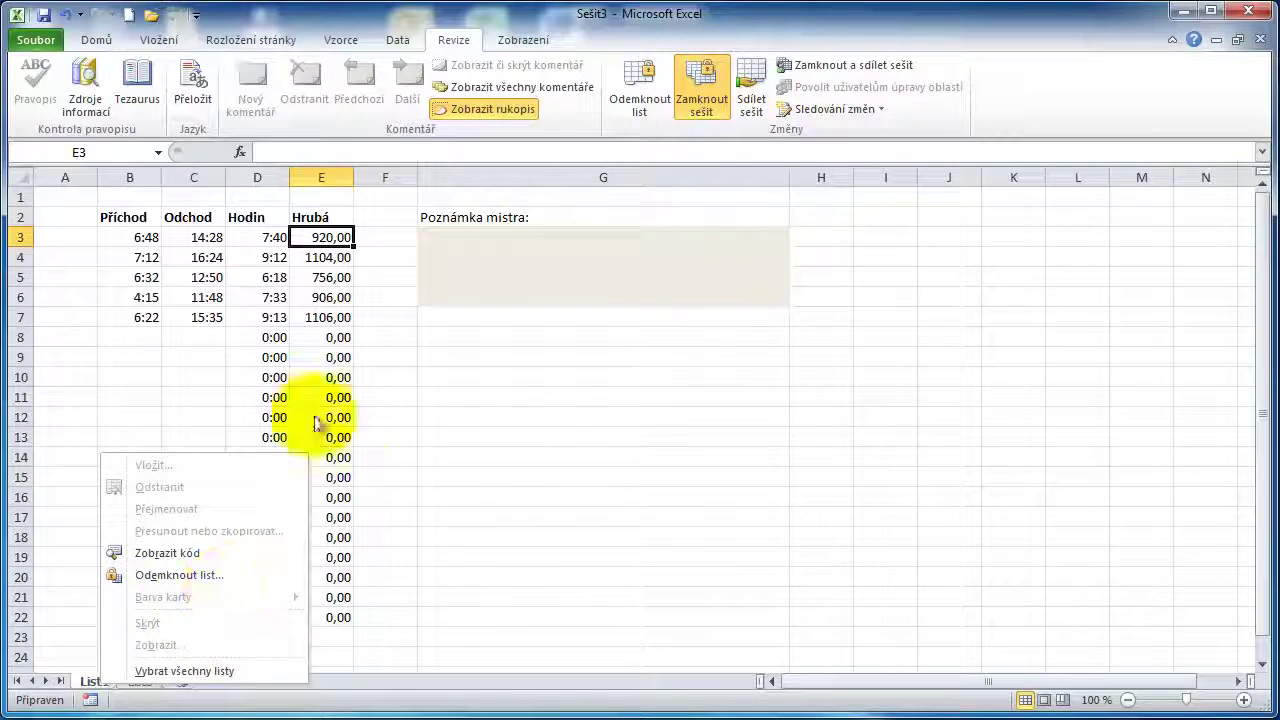
pyautogui.press('Down')
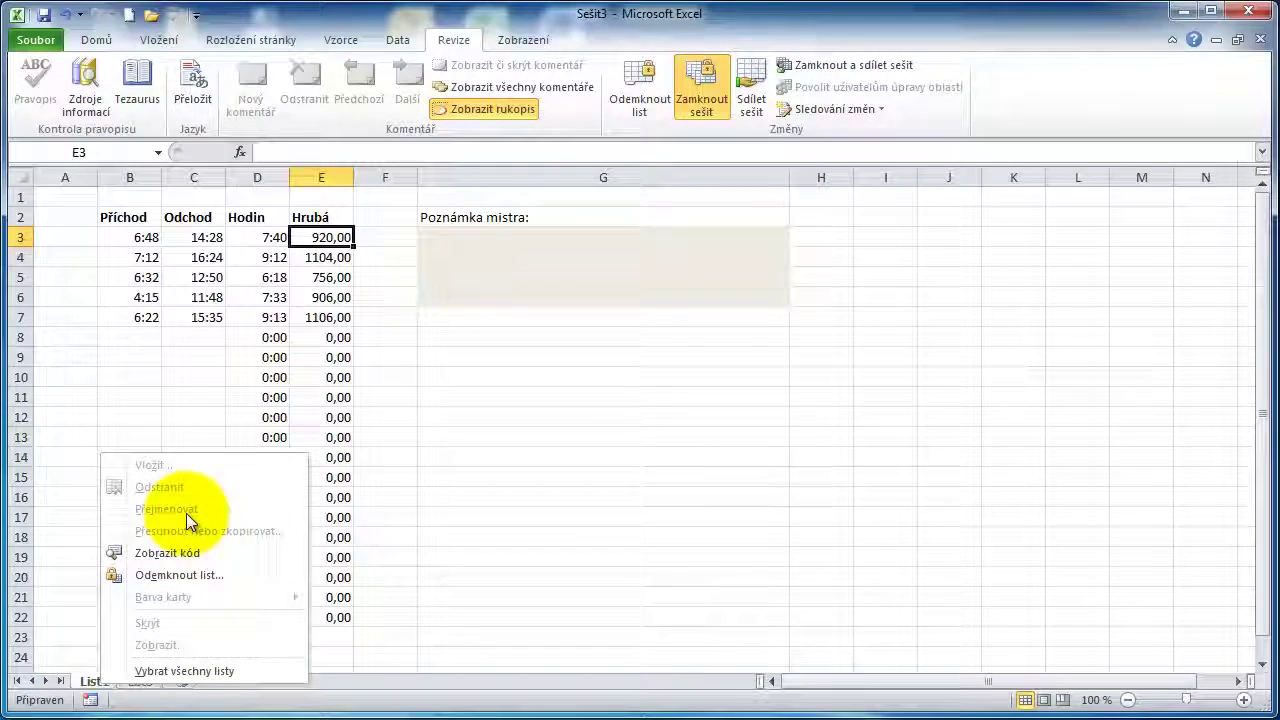
pyautogui.click(392, 505)
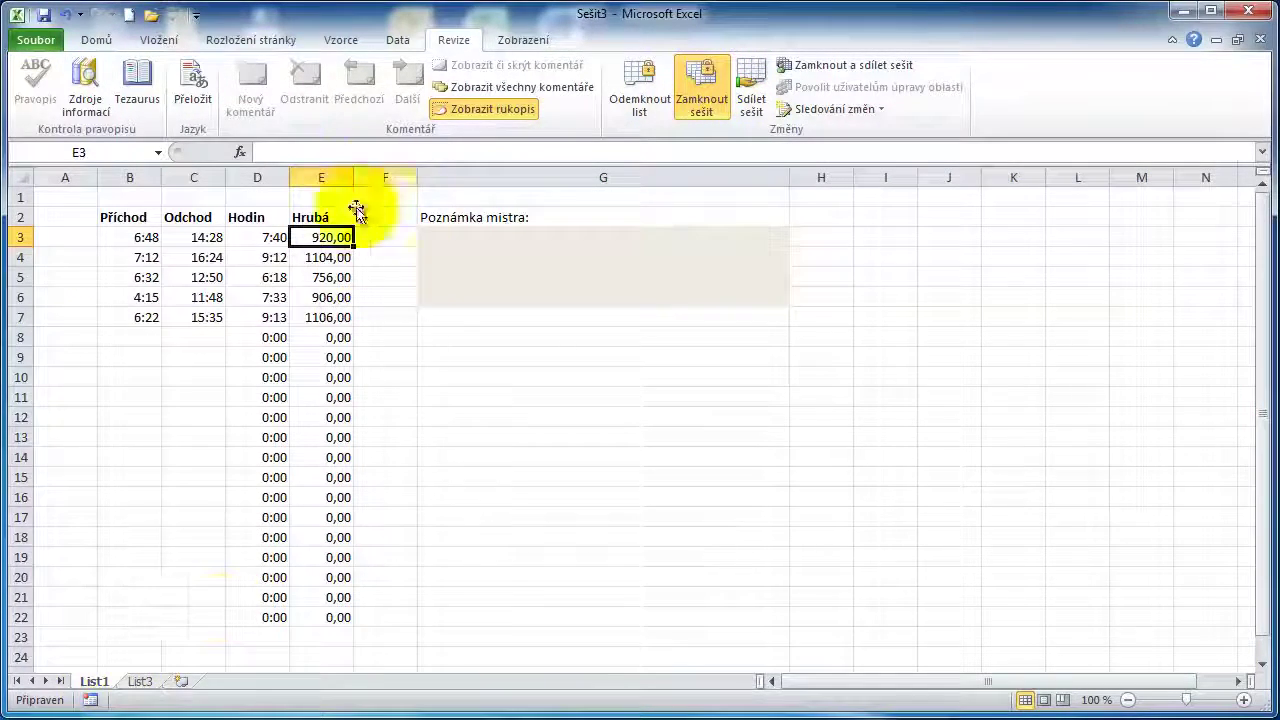
pyautogui.moveTo(330, 237); pyautogui.dragTo(380, 390)
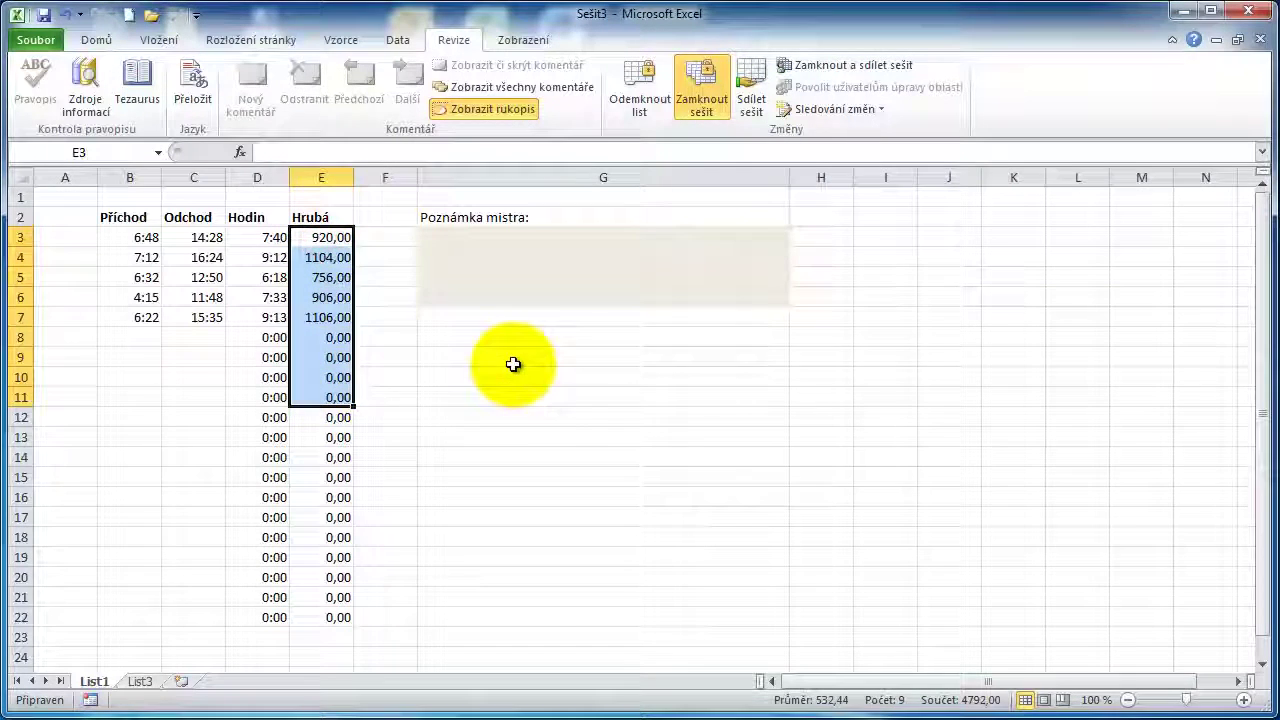
pyautogui.click(332, 236)
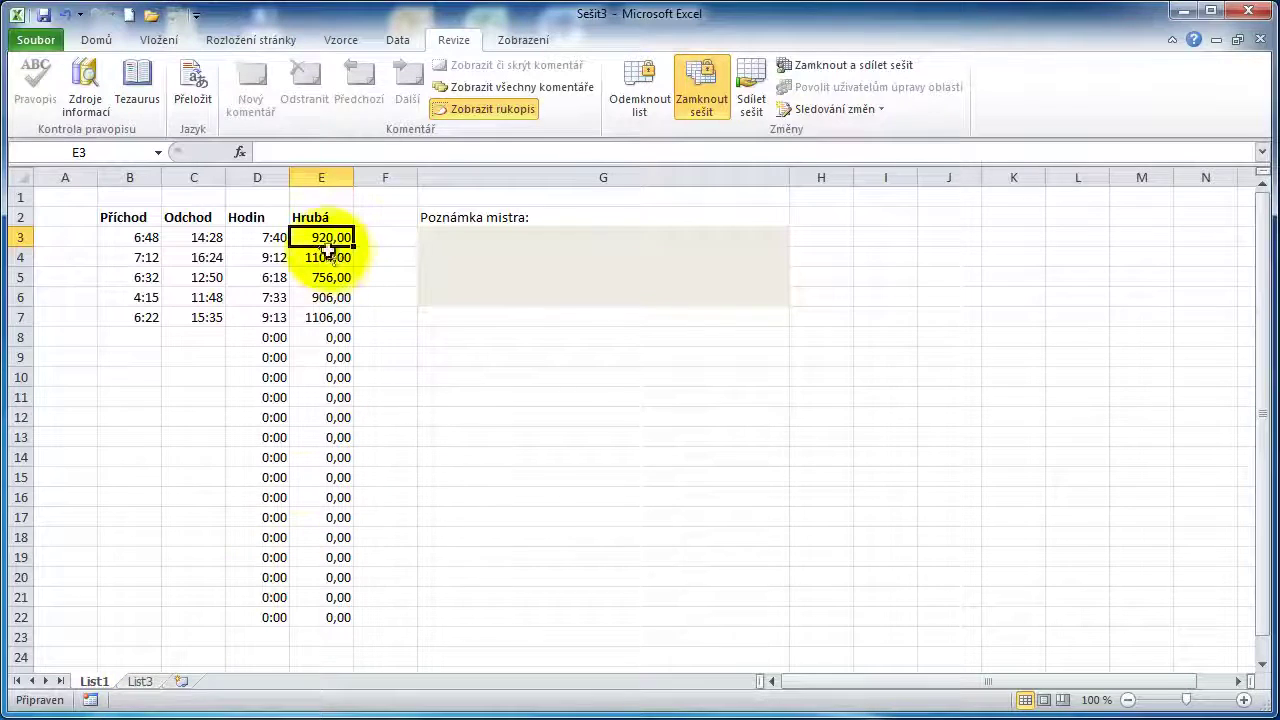
pyautogui.click(549, 254)
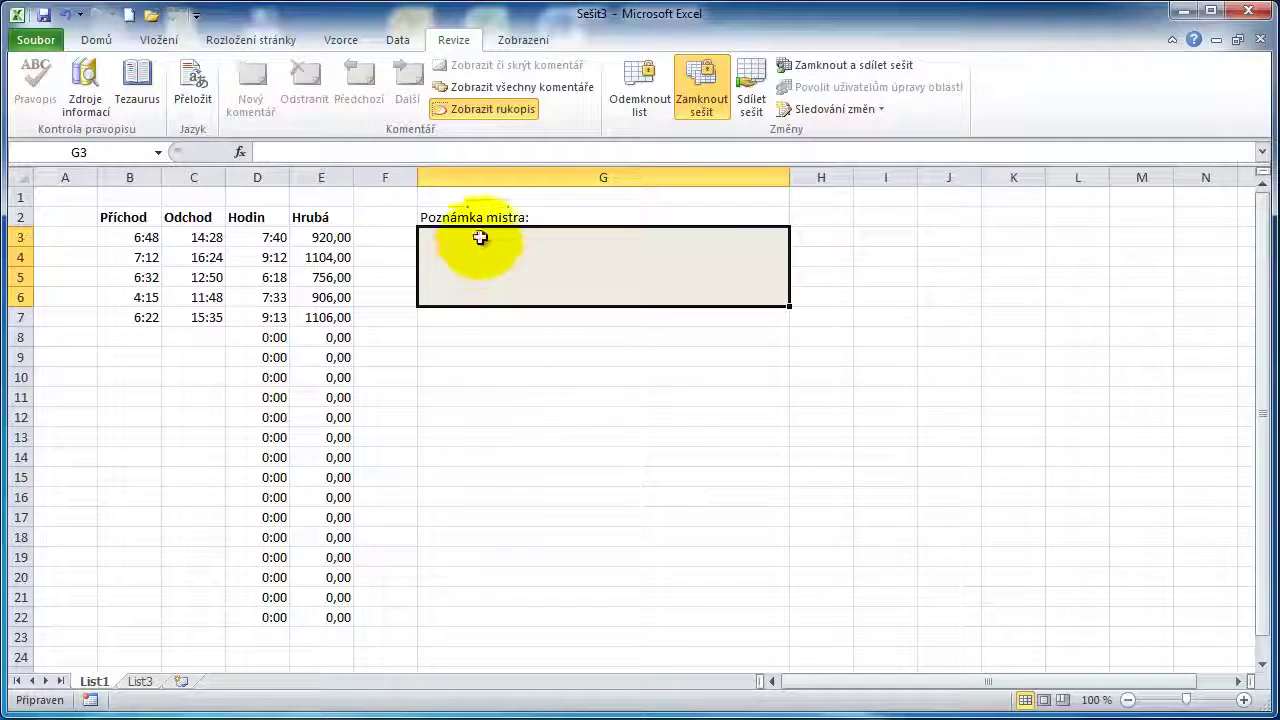
pyautogui.moveTo(511, 241); pyautogui.dragTo(526, 614)
pyautogui.click(494, 257)
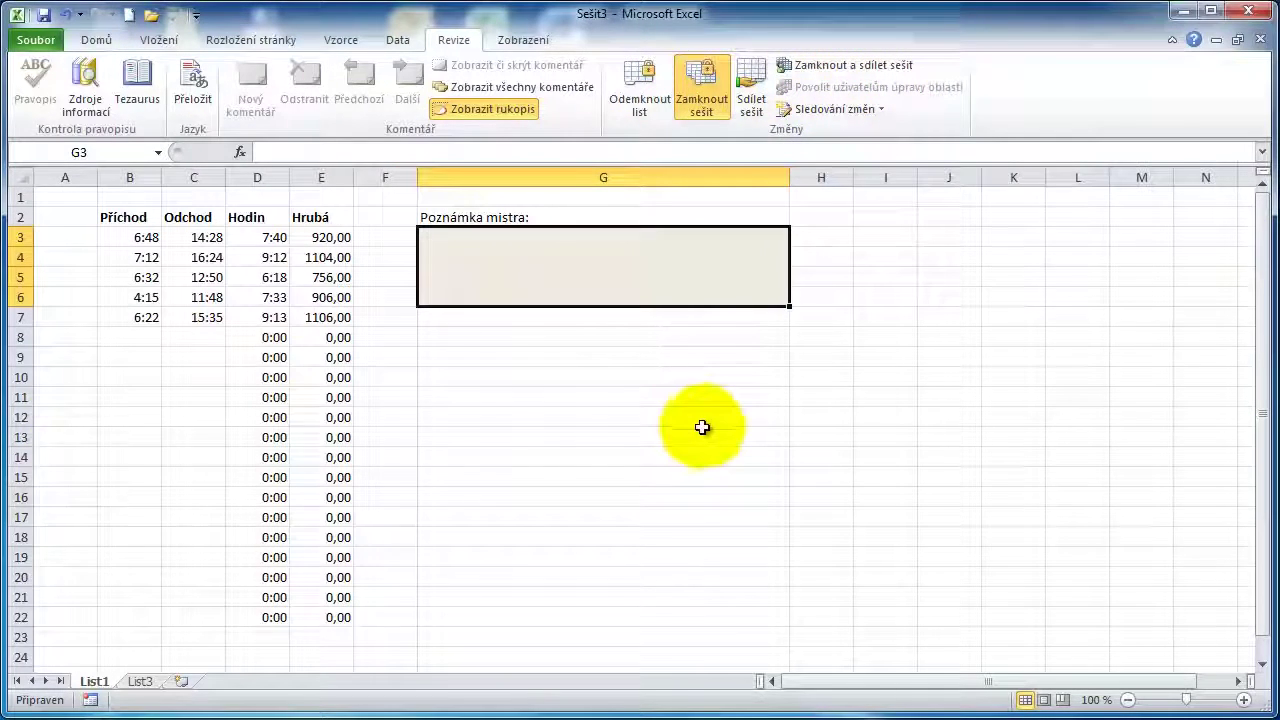
# Unprotect the List1 sheet by entering its password.
pyautogui.click(634, 80)
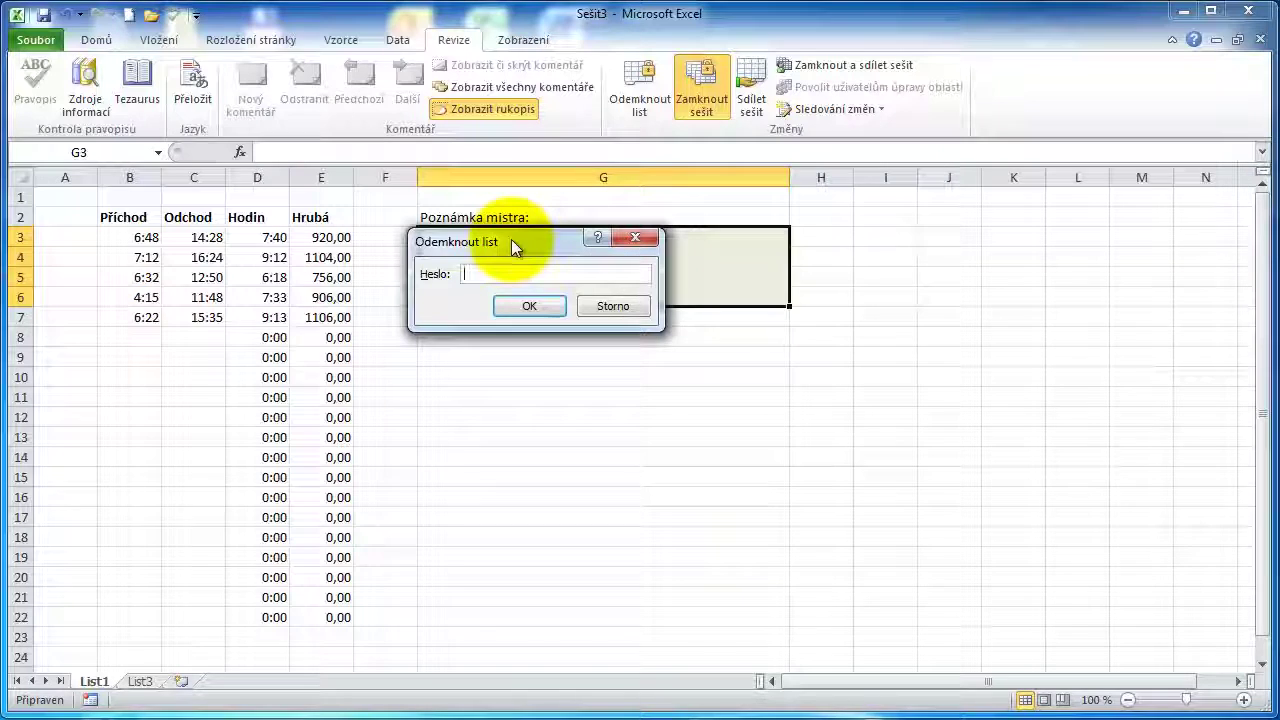
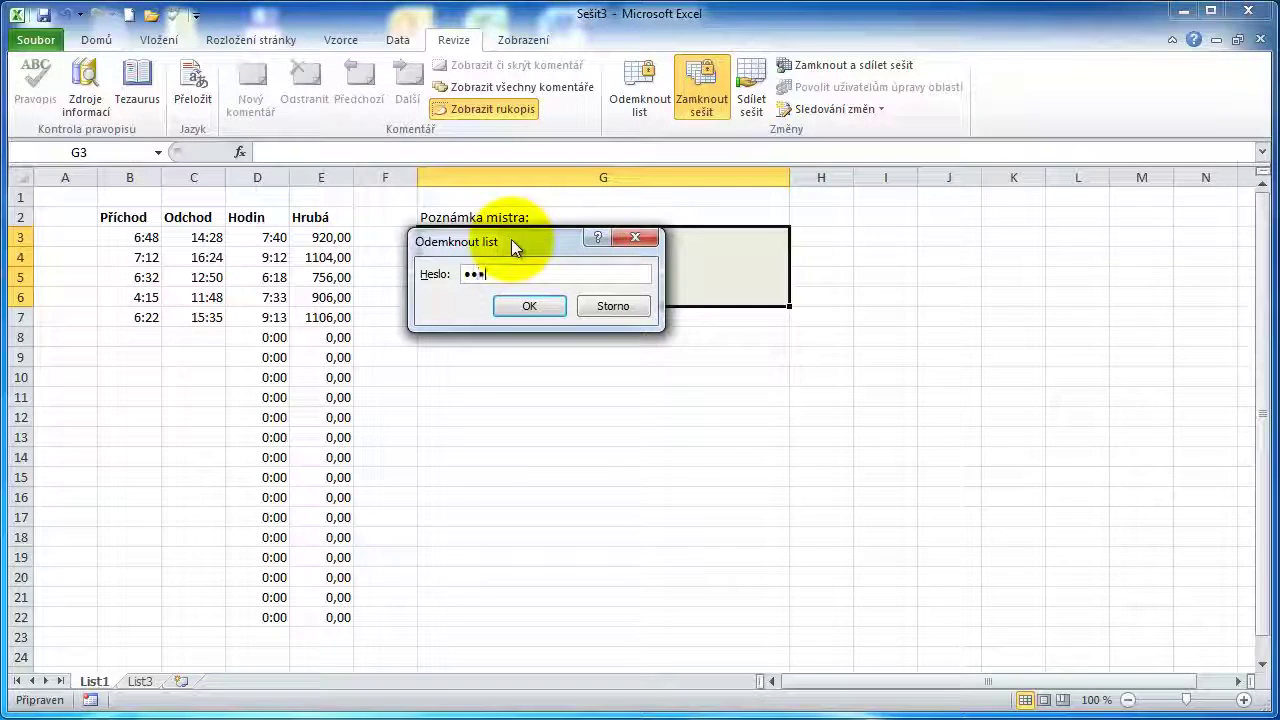
pyautogui.click(529, 305)
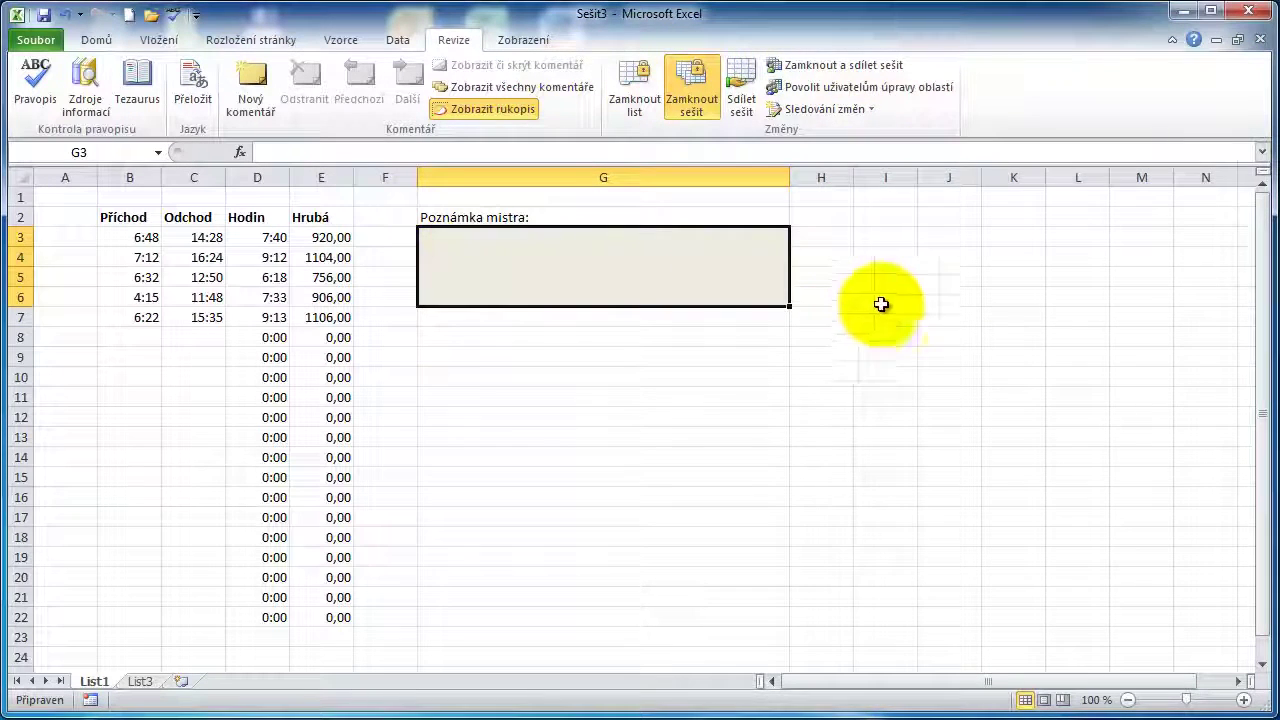
# Add a new editable range named PoznamaMistra covering $G$3:$G$6.
pyautogui.click(832, 88)
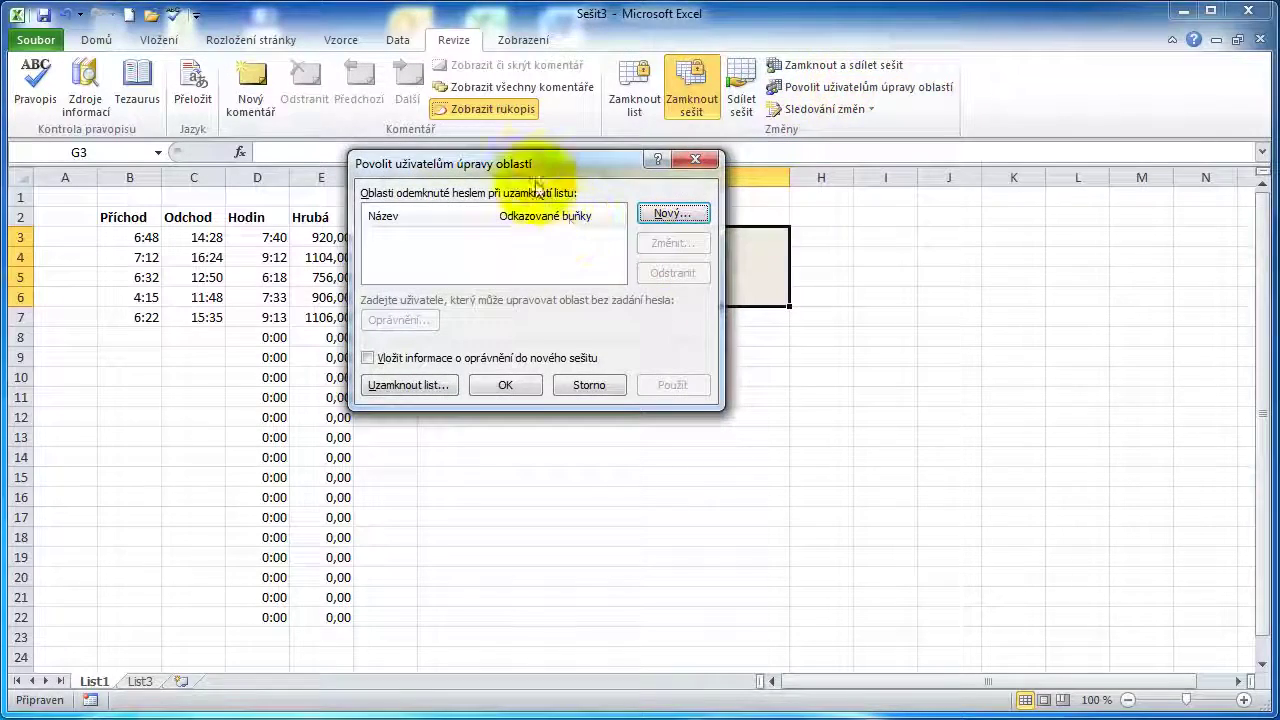
pyautogui.moveTo(533, 162); pyautogui.dragTo(580, 312)
pyautogui.moveTo(643, 362); pyautogui.dragTo(759, 329)
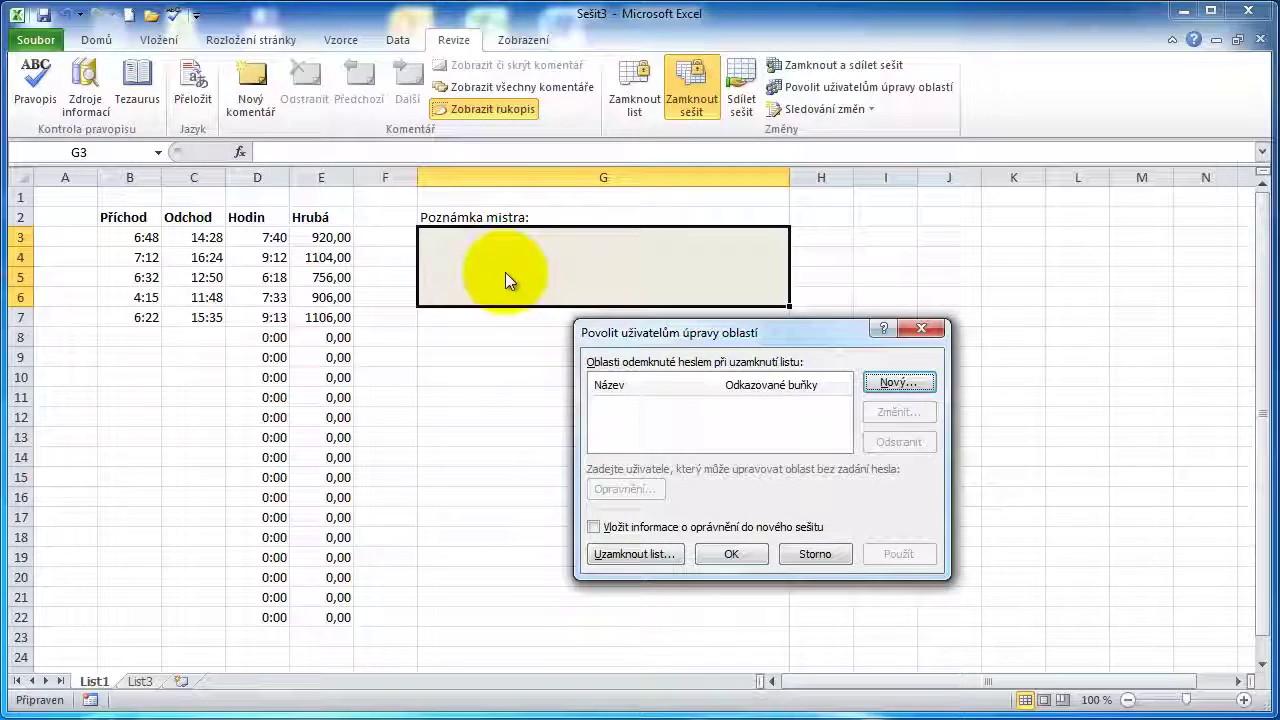
pyautogui.click(899, 385)
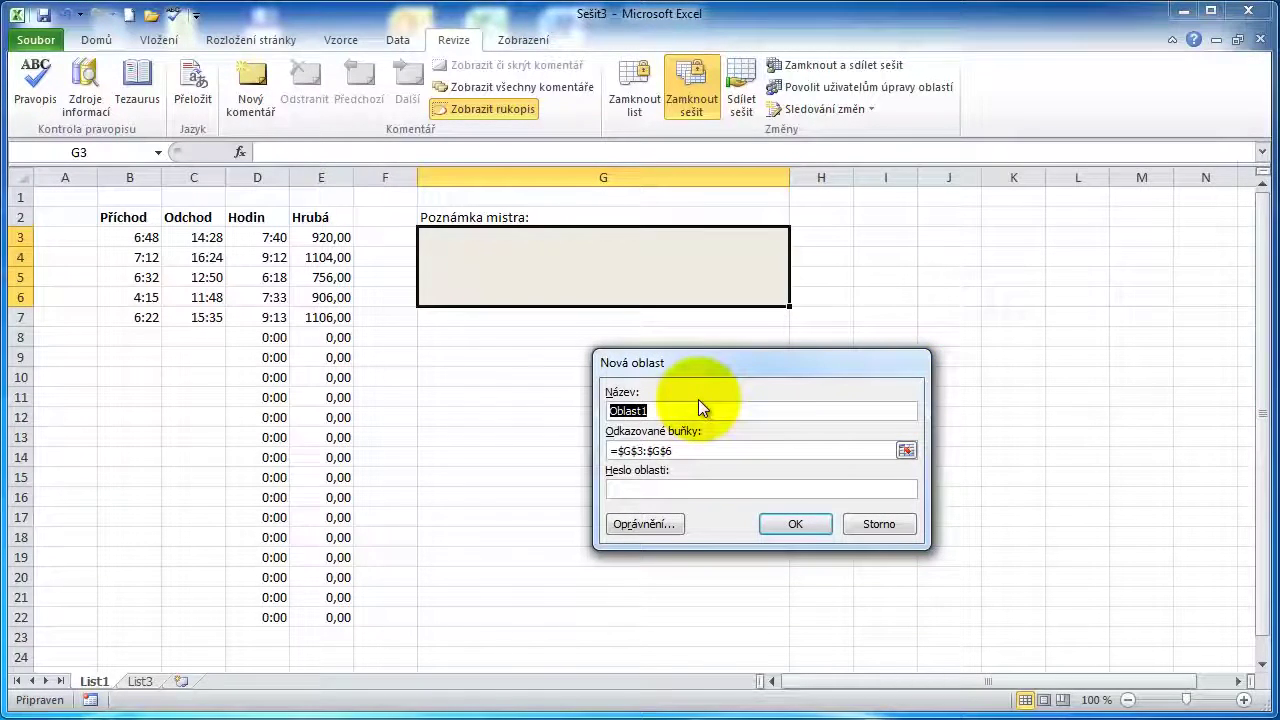
pyautogui.write('Poznámk')
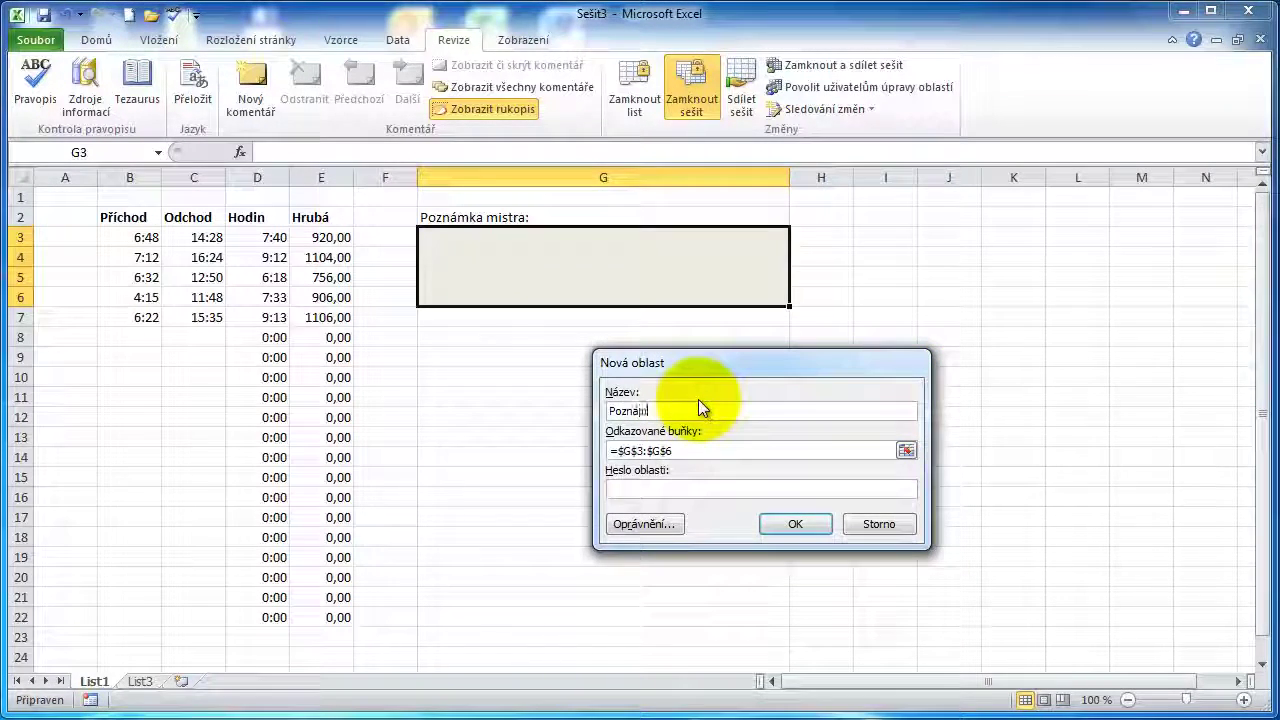
pyautogui.press('BackSpace')
pyautogui.press('BackSpace')
pyautogui.press('BackSpace')
pyautogui.write('amaMista')
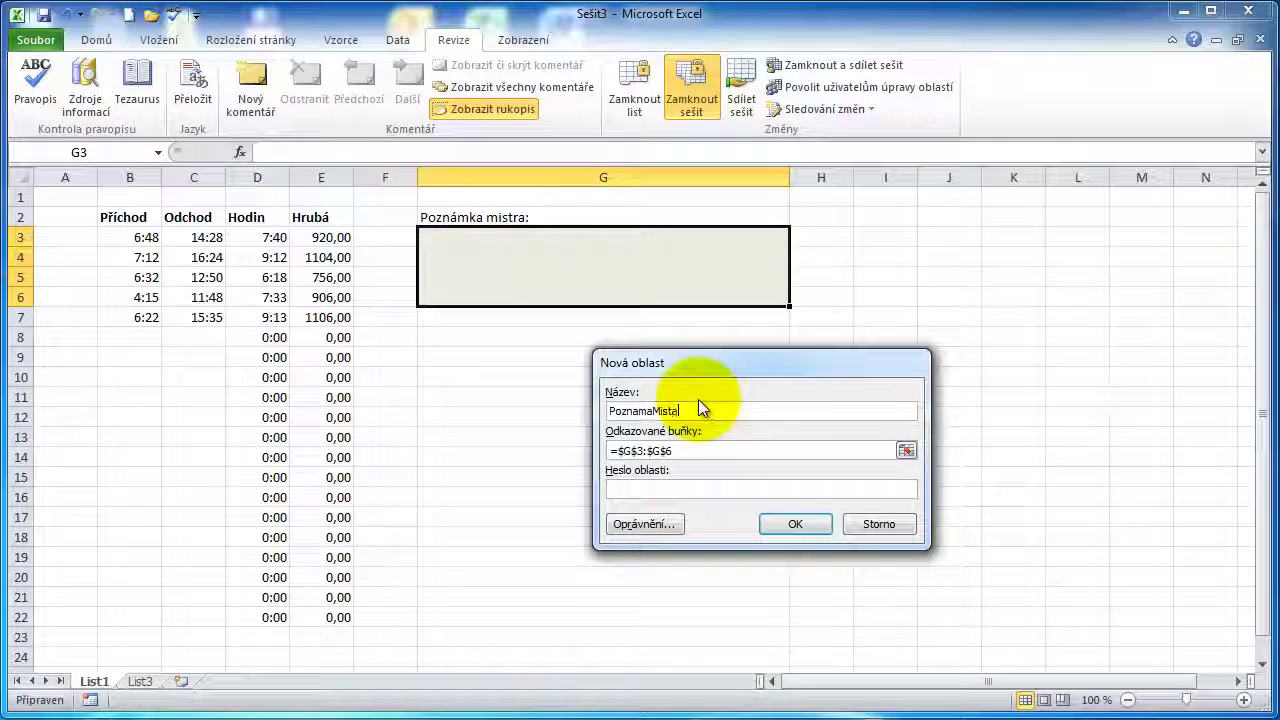
pyautogui.press('BackSpace')
pyautogui.write('ra')
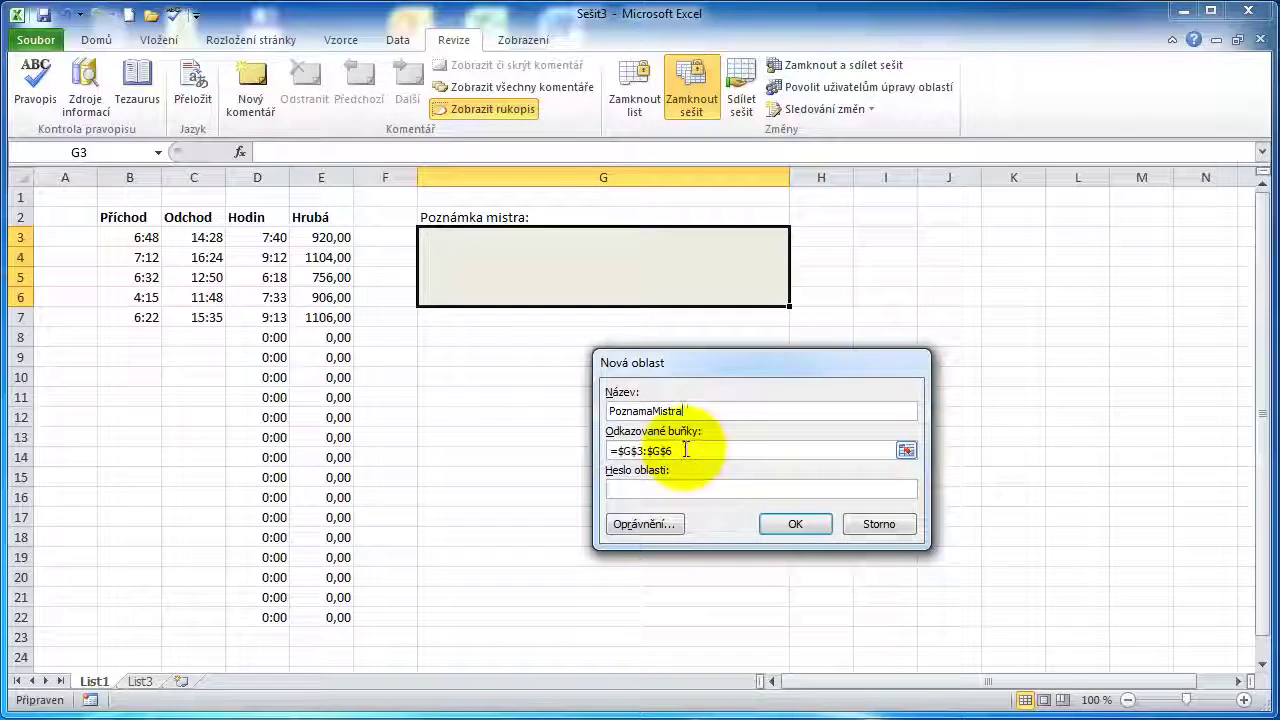
# Set and confirm the range password, then close the editable ranges list.
pyautogui.click(632, 488)
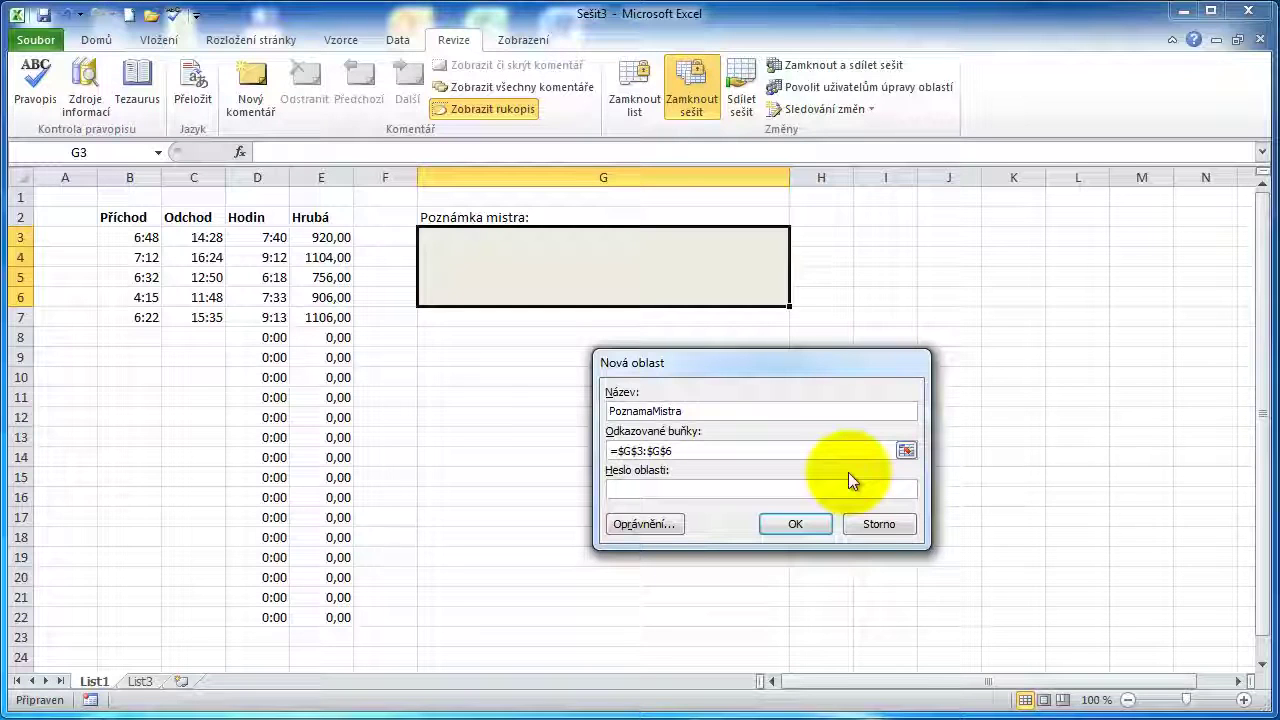
pyautogui.write('eslo')
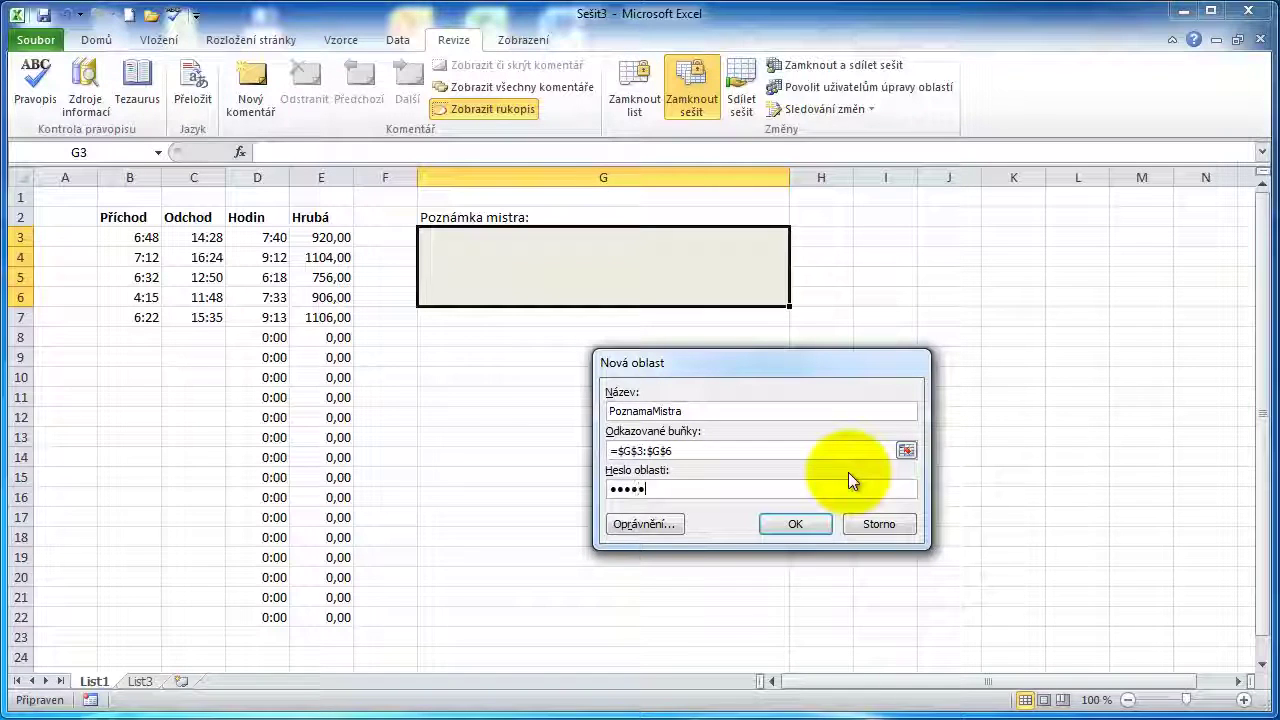
pyautogui.click(795, 522)
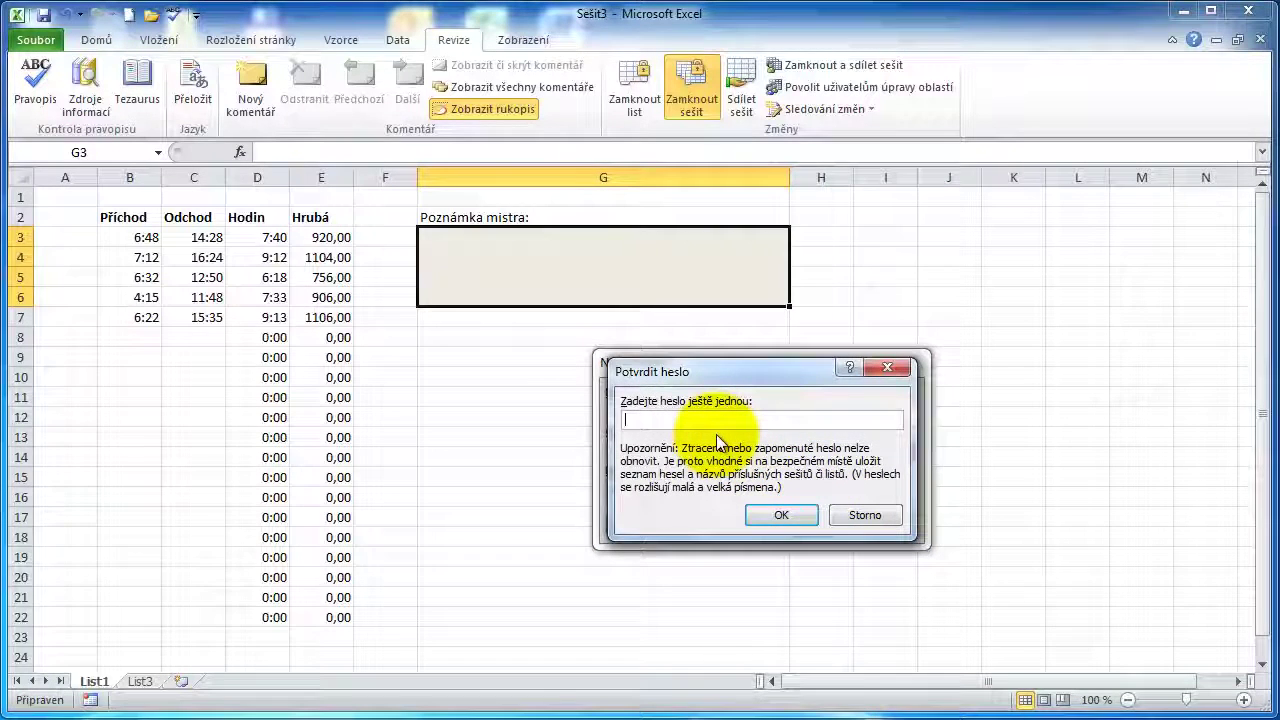
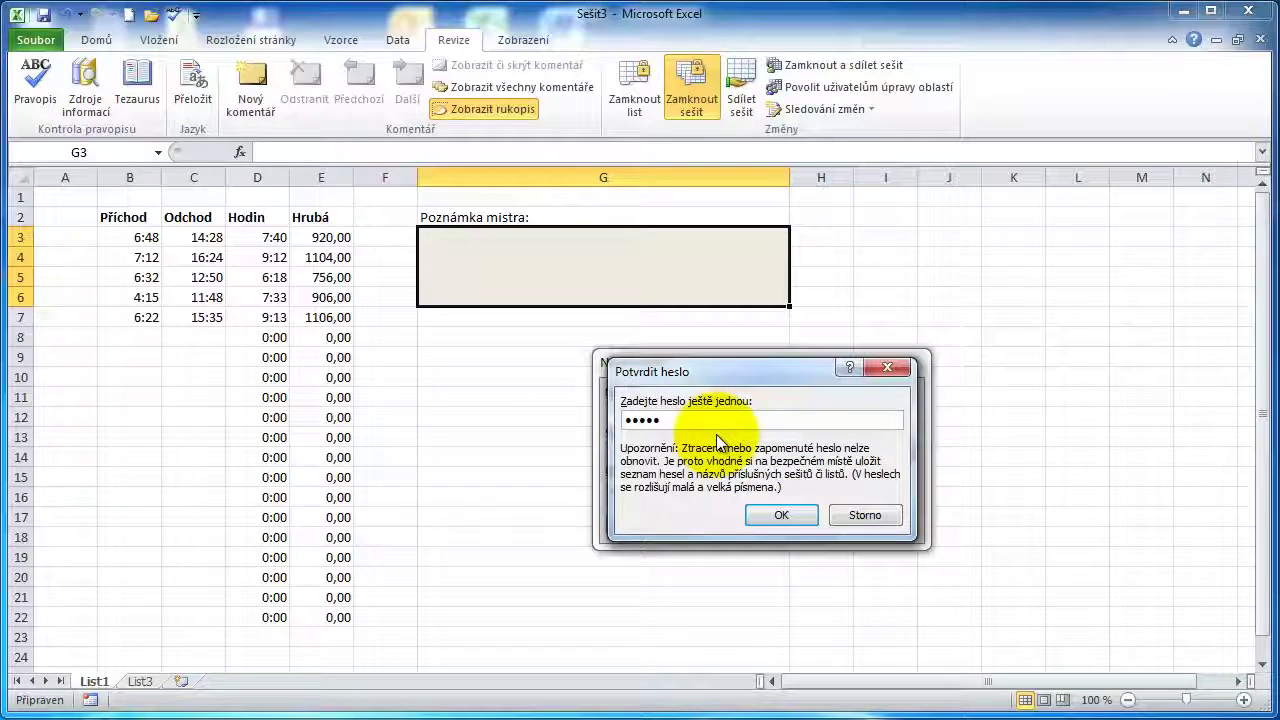
pyautogui.click(774, 514)
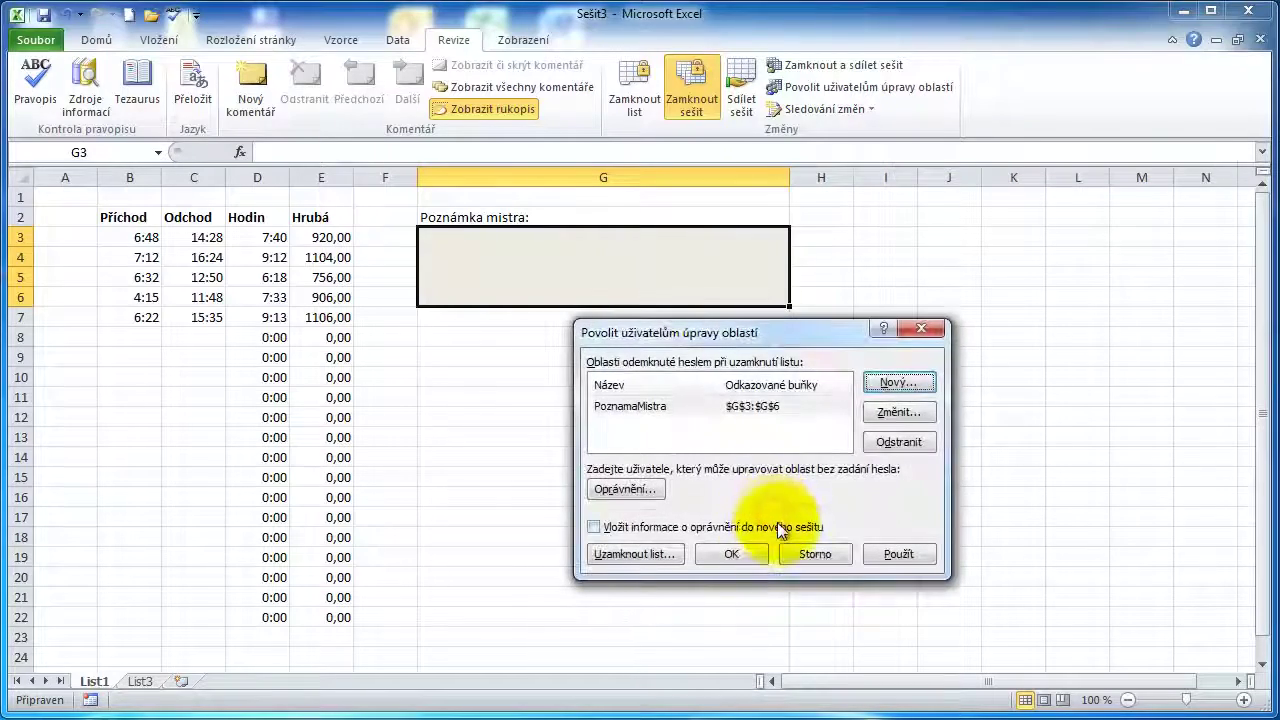
pyautogui.click(733, 554)
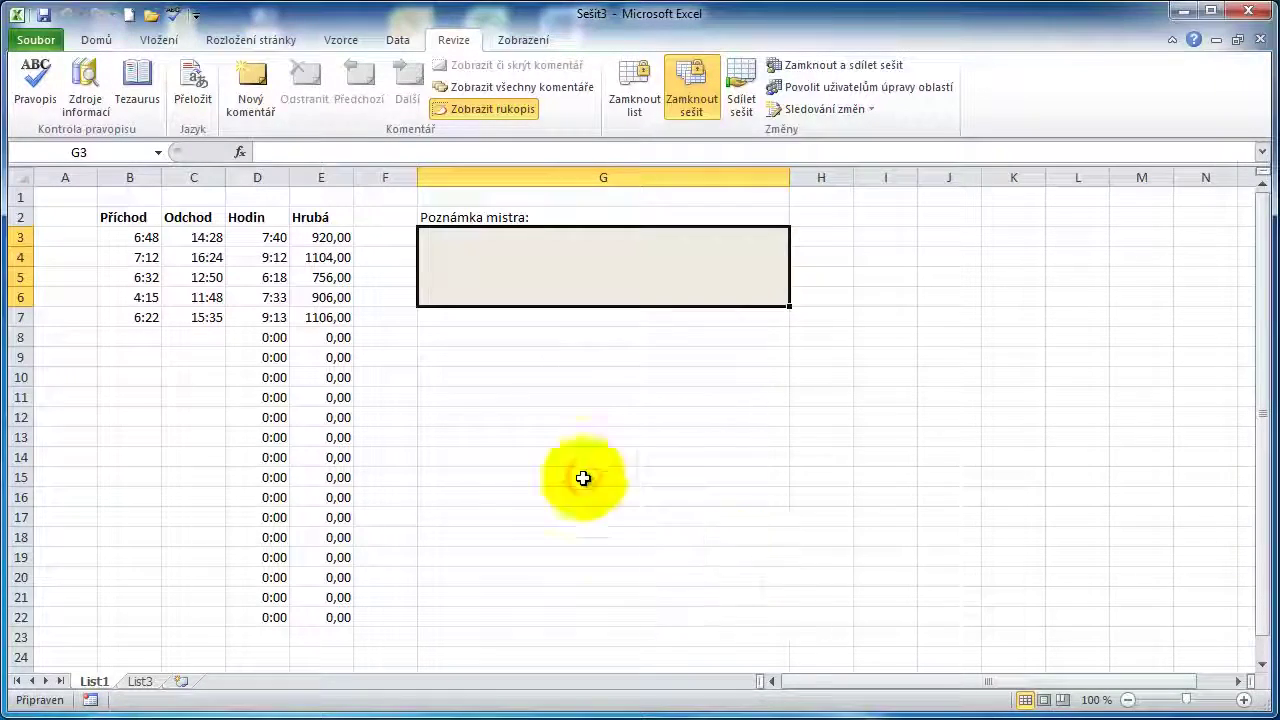
# Re-protect List1 via Protect Sheet, entering and confirming the sheet password.
pyautogui.click(635, 85)
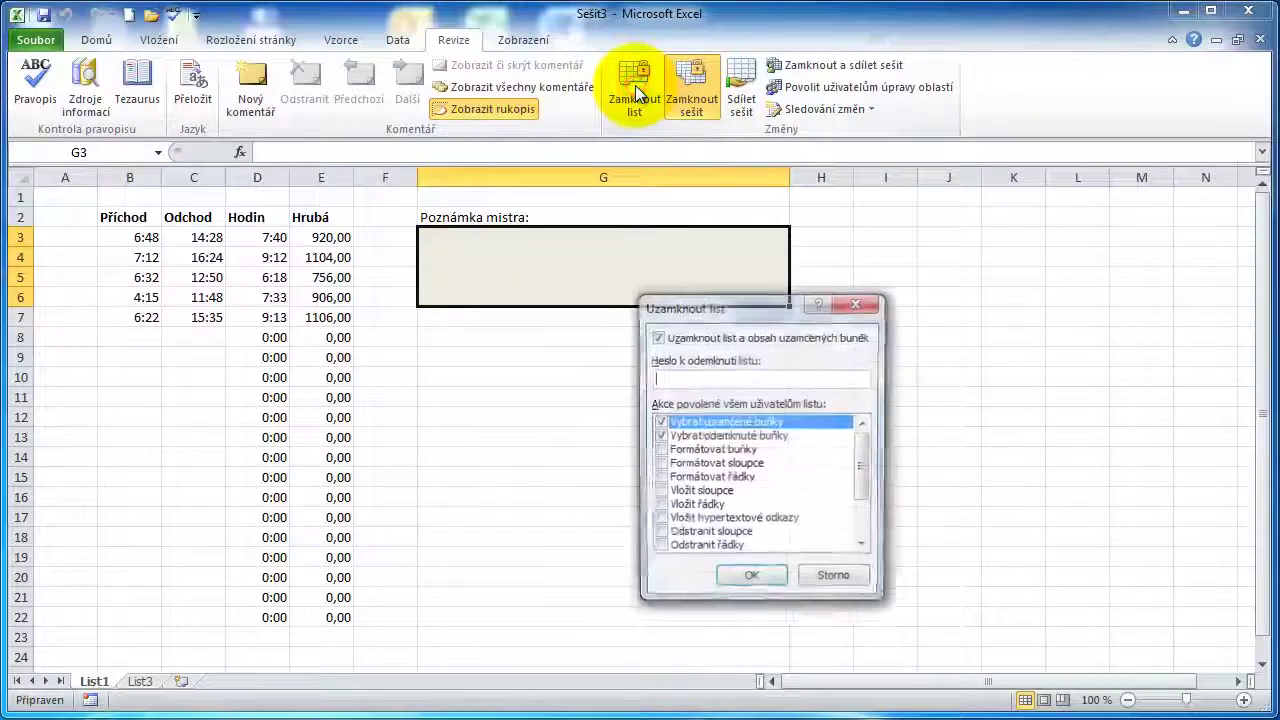
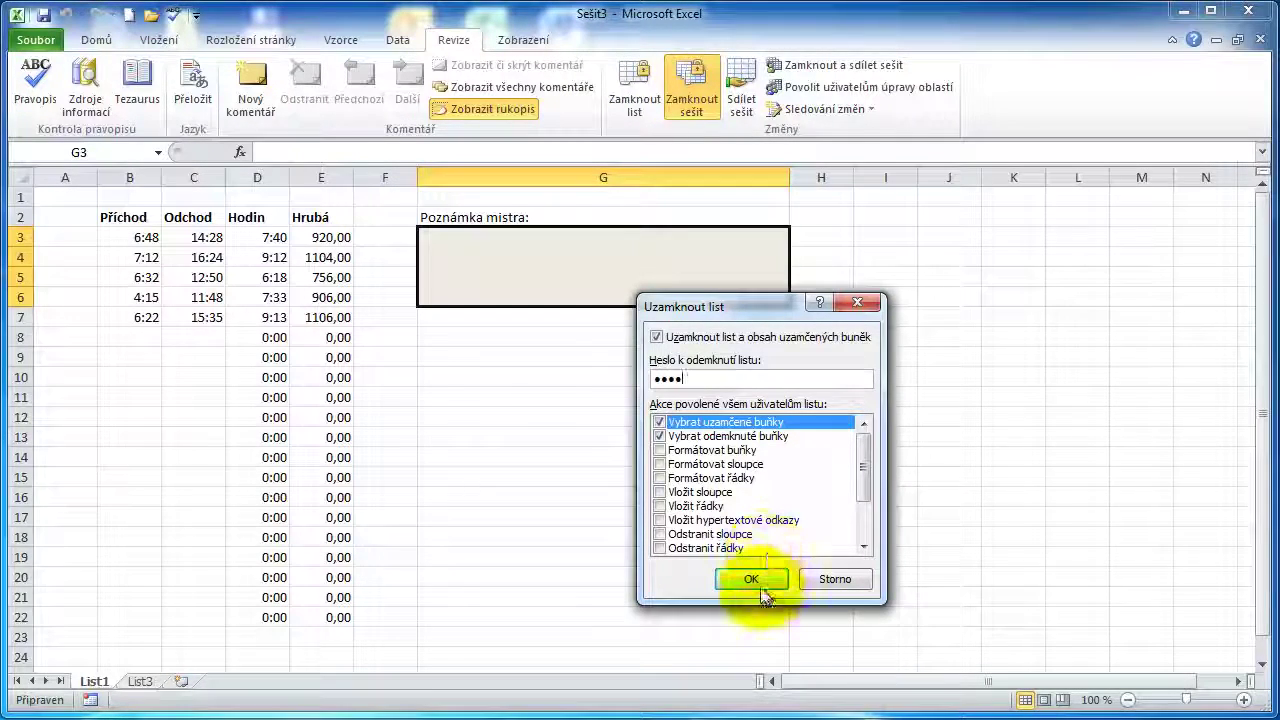
pyautogui.click(755, 578)
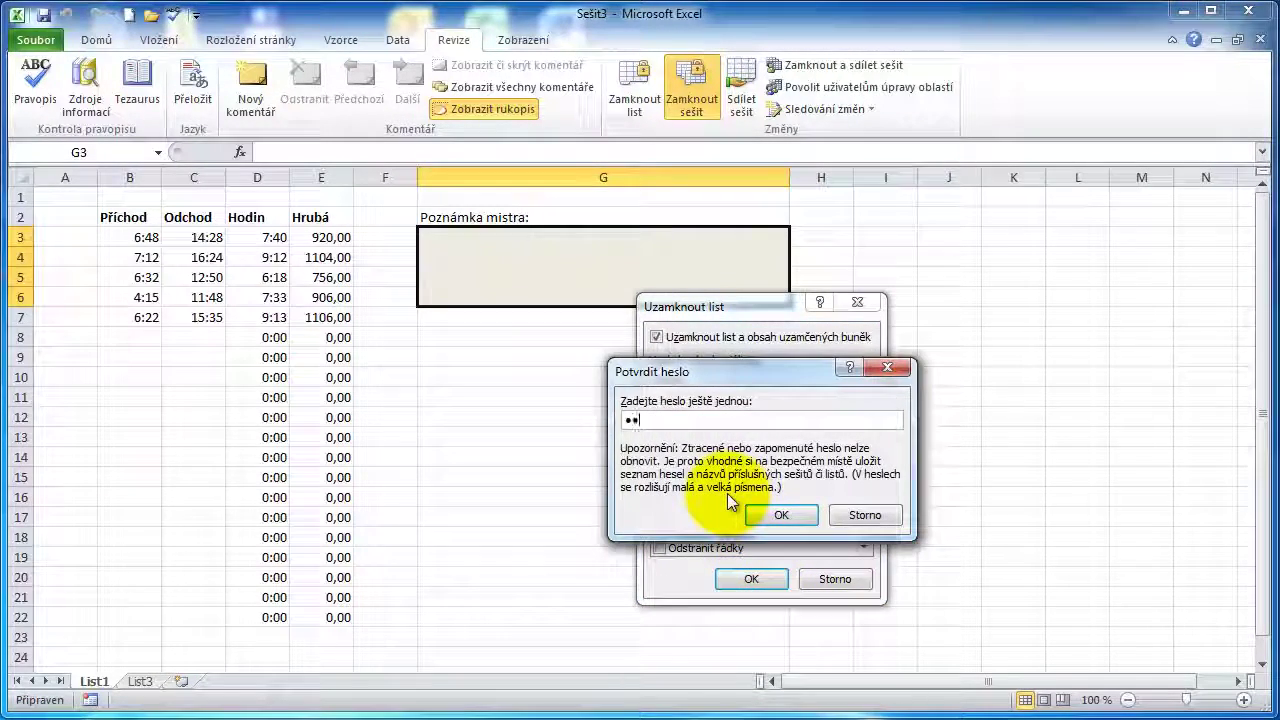
pyautogui.click(797, 516)
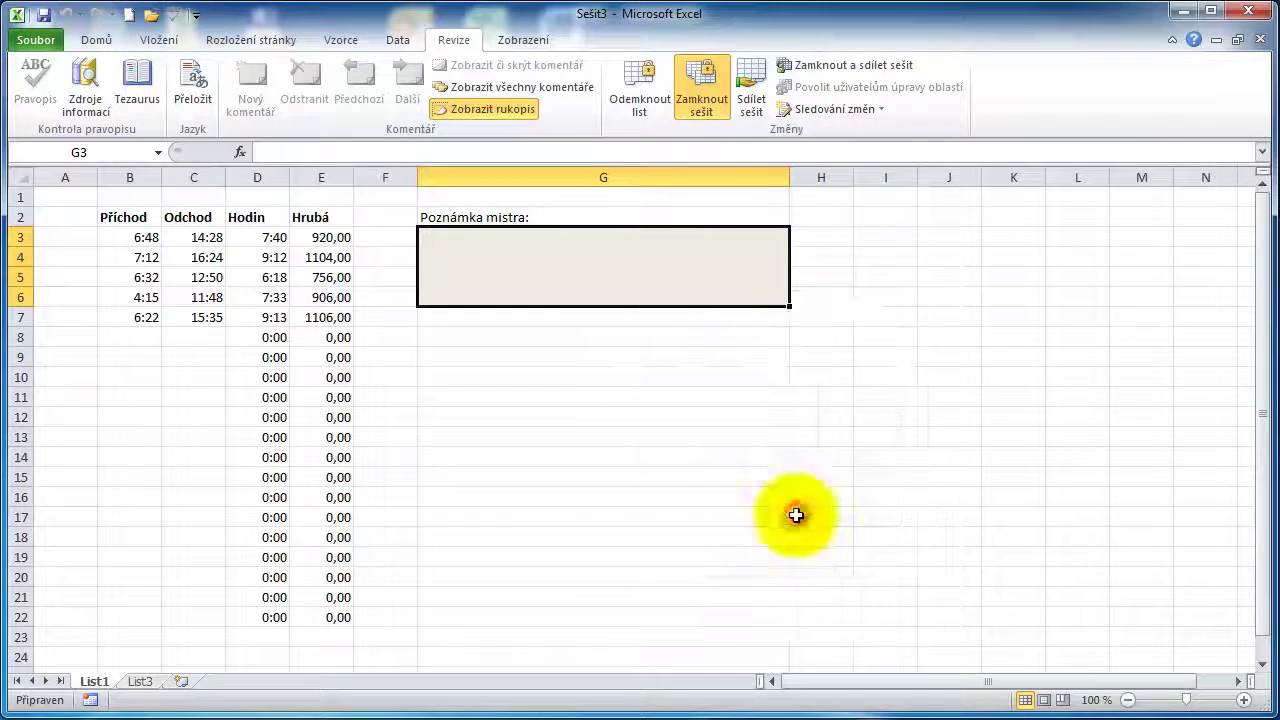
# Test the sheet protection by selecting empty cells, the B3 and C4 times, and the note cell.
pyautogui.click(543, 480)
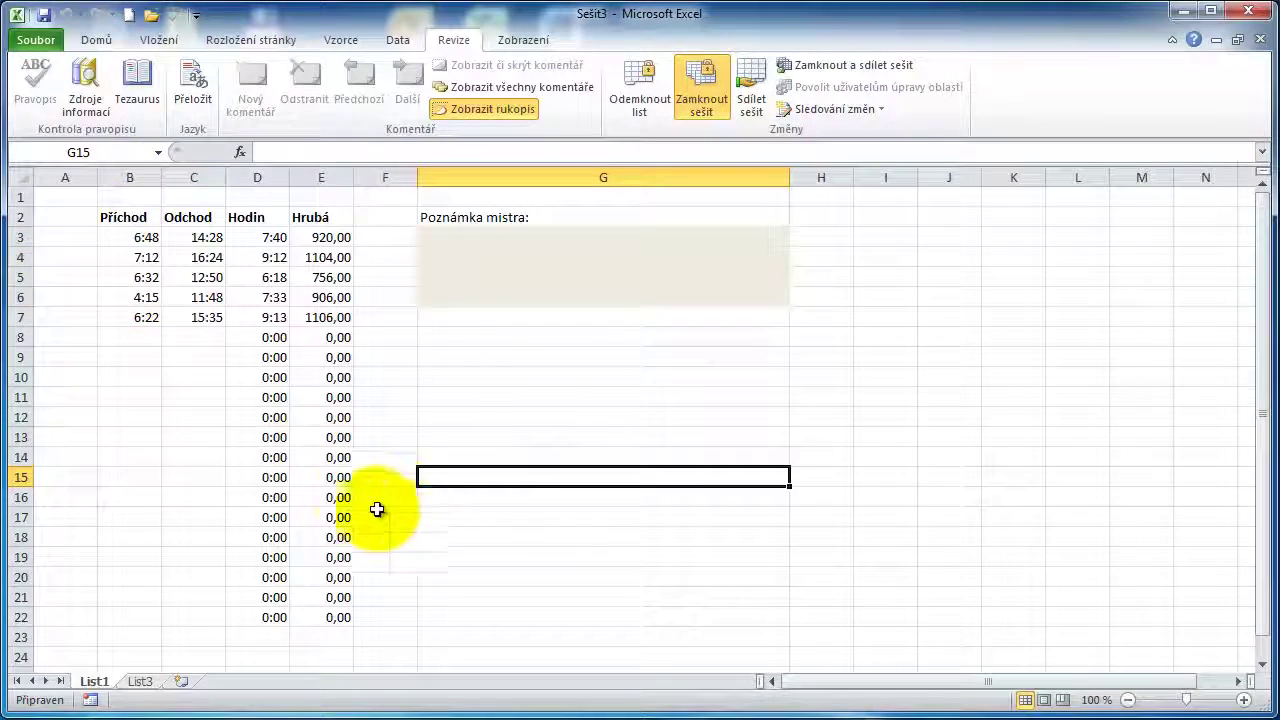
pyautogui.click(133, 240)
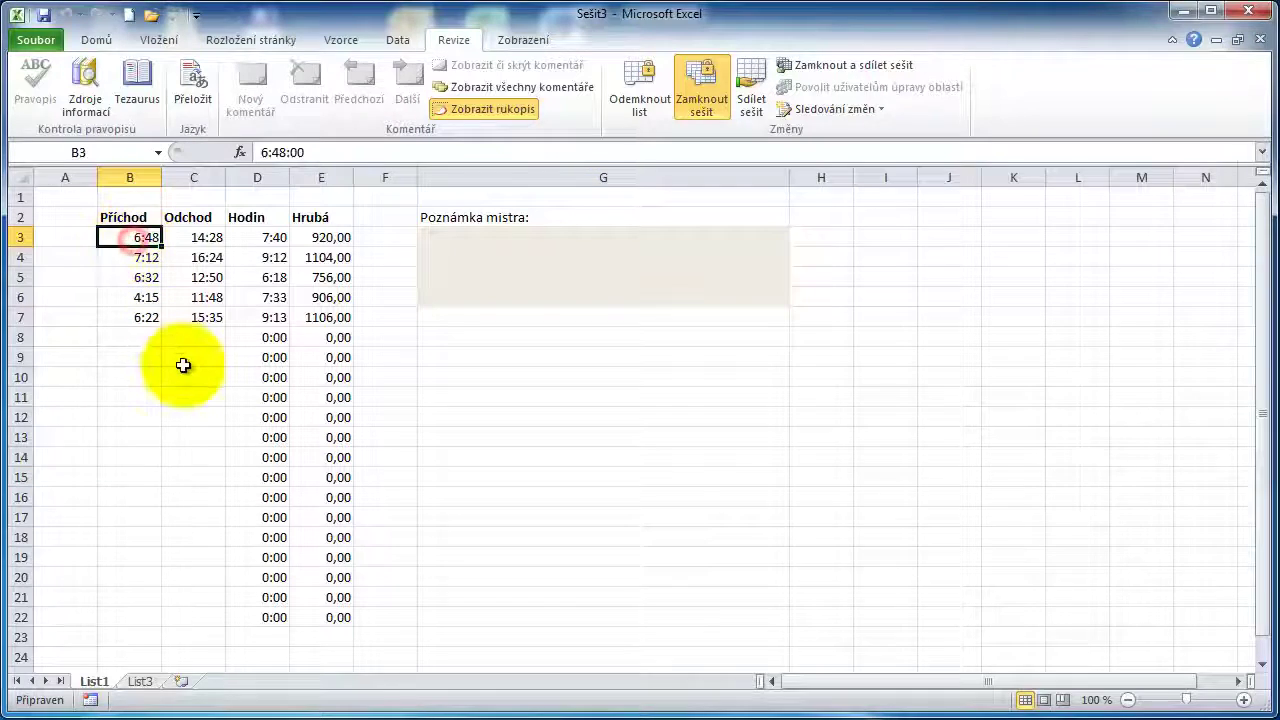
pyautogui.click(183, 360)
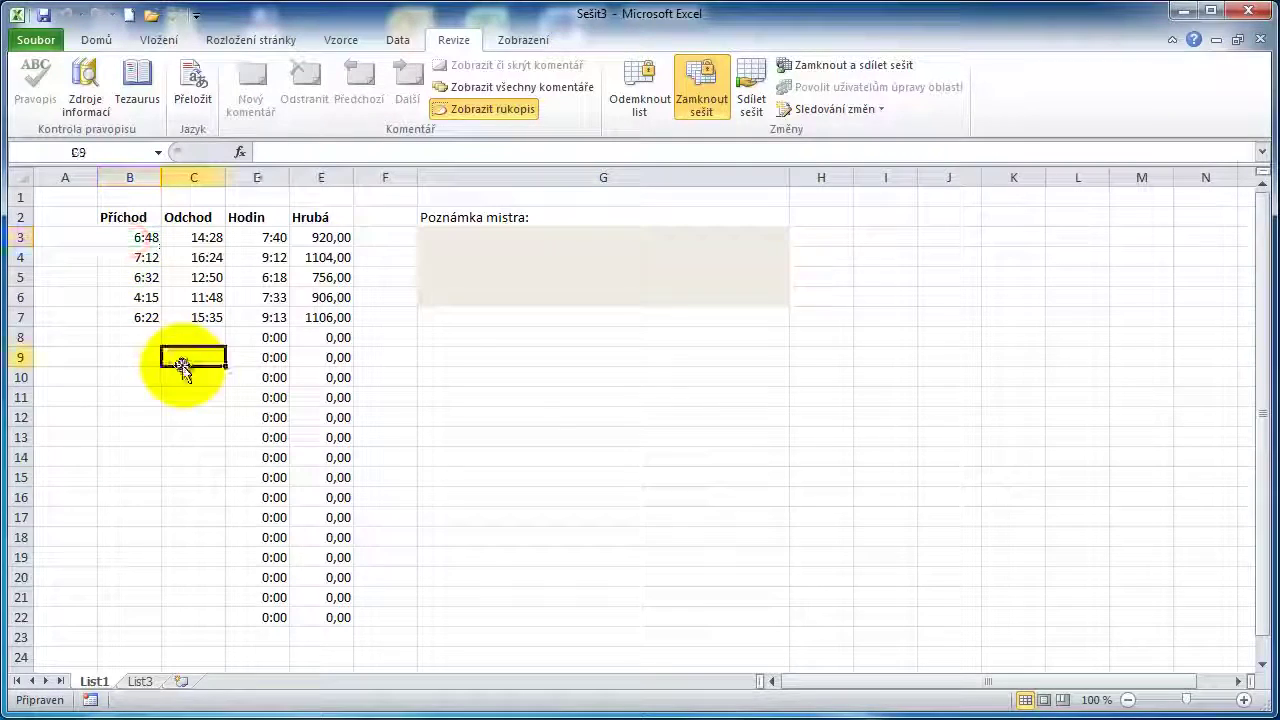
pyautogui.click(193, 257)
pyautogui.click(539, 277)
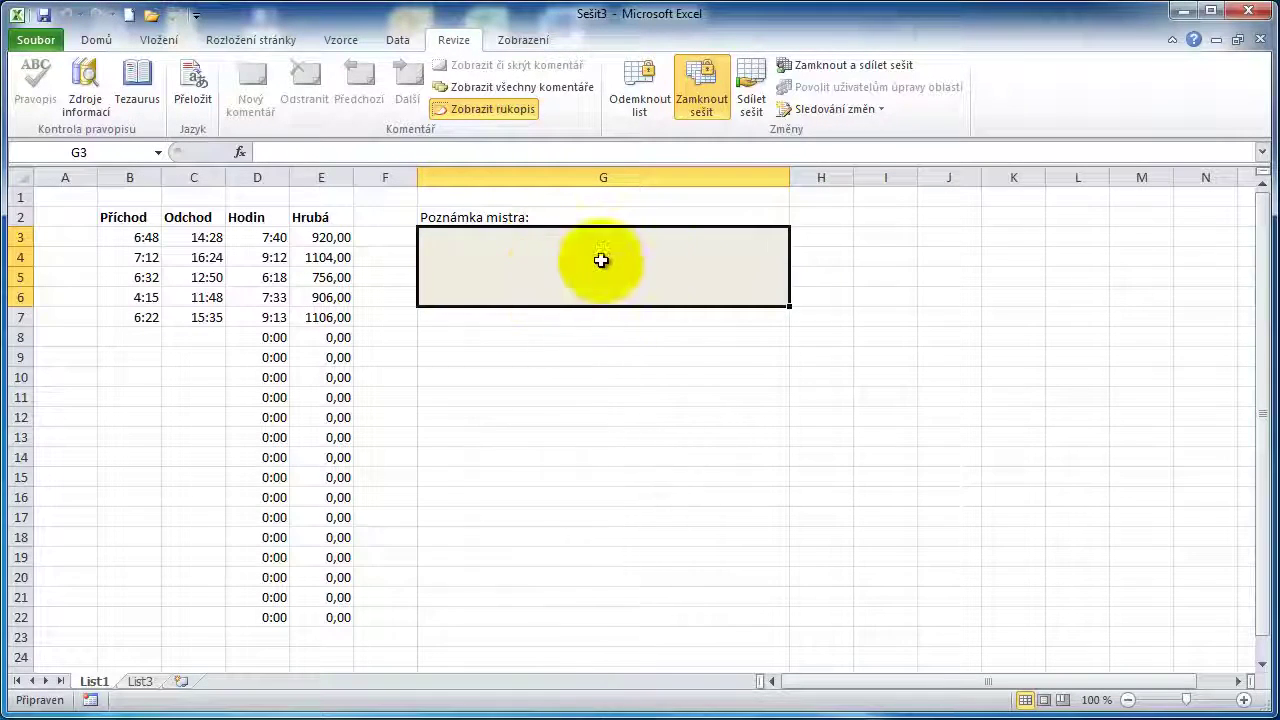
# Unlock the foreman's note range with its password and enter 'Toto je poznámka'.
pyautogui.doubleClick(529, 282)
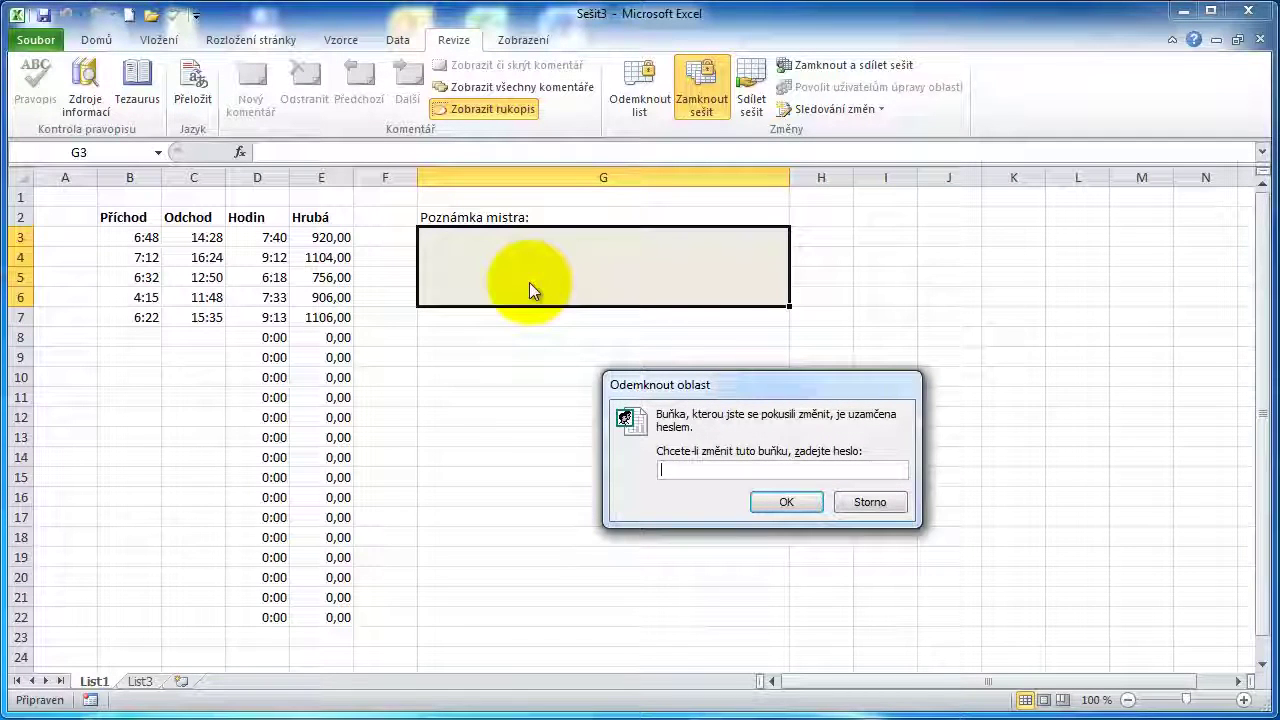
pyautogui.write('a')
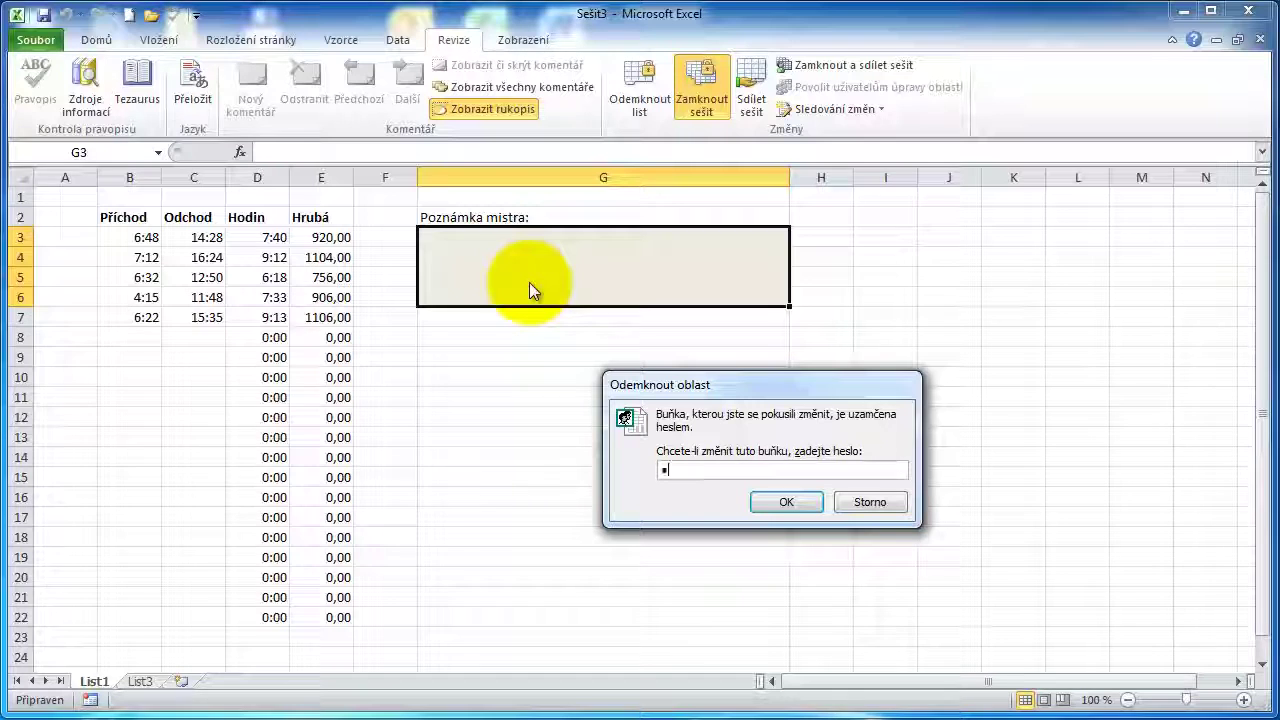
pyautogui.write('eslo')
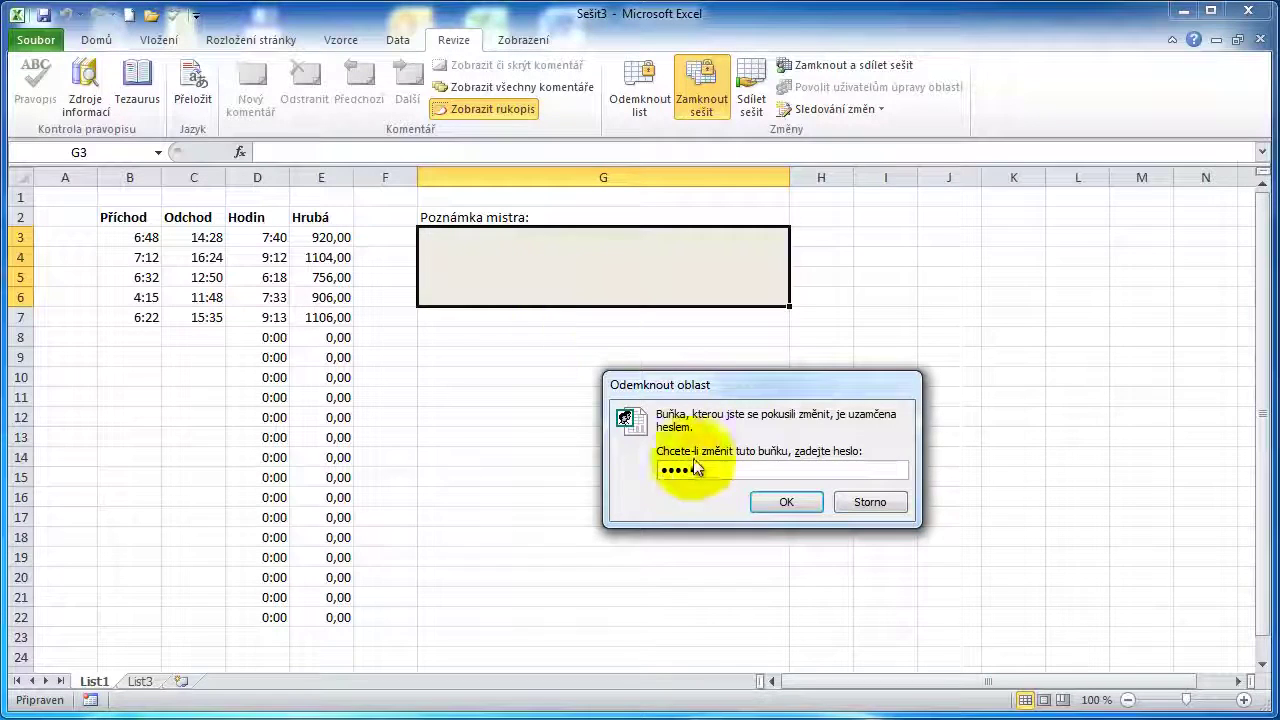
pyautogui.click(786, 501)
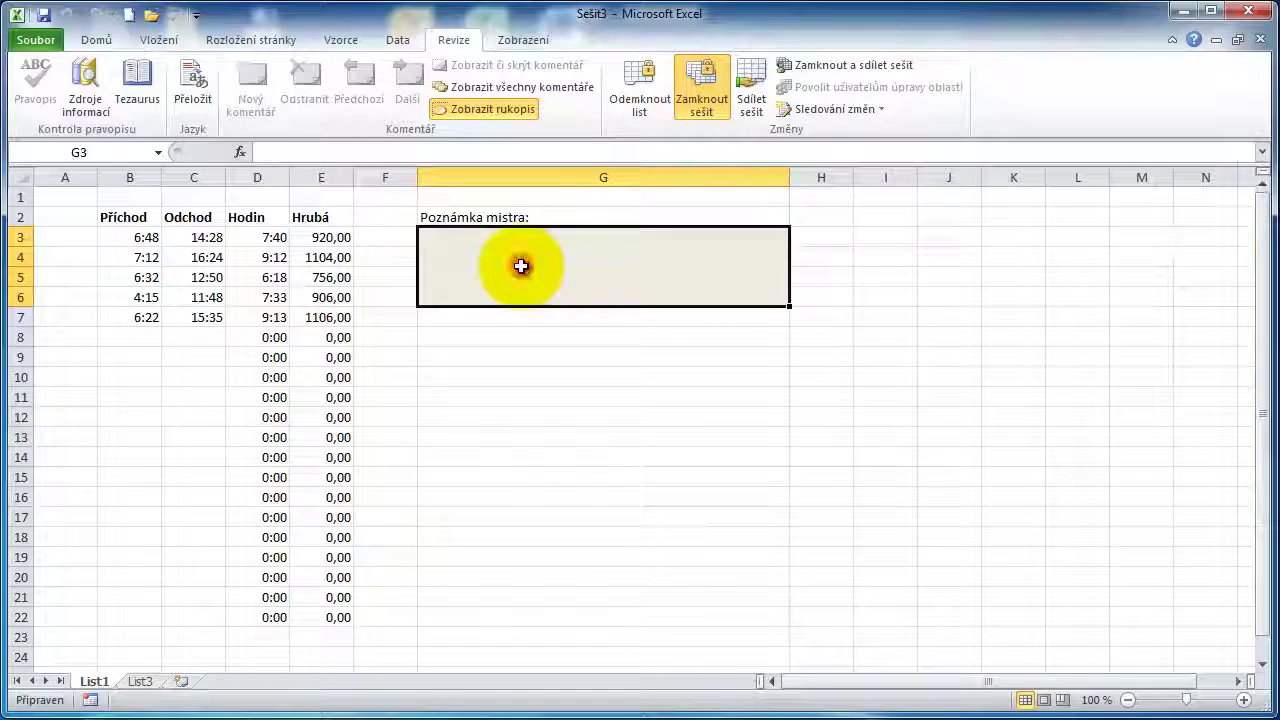
pyautogui.write('Toto j')
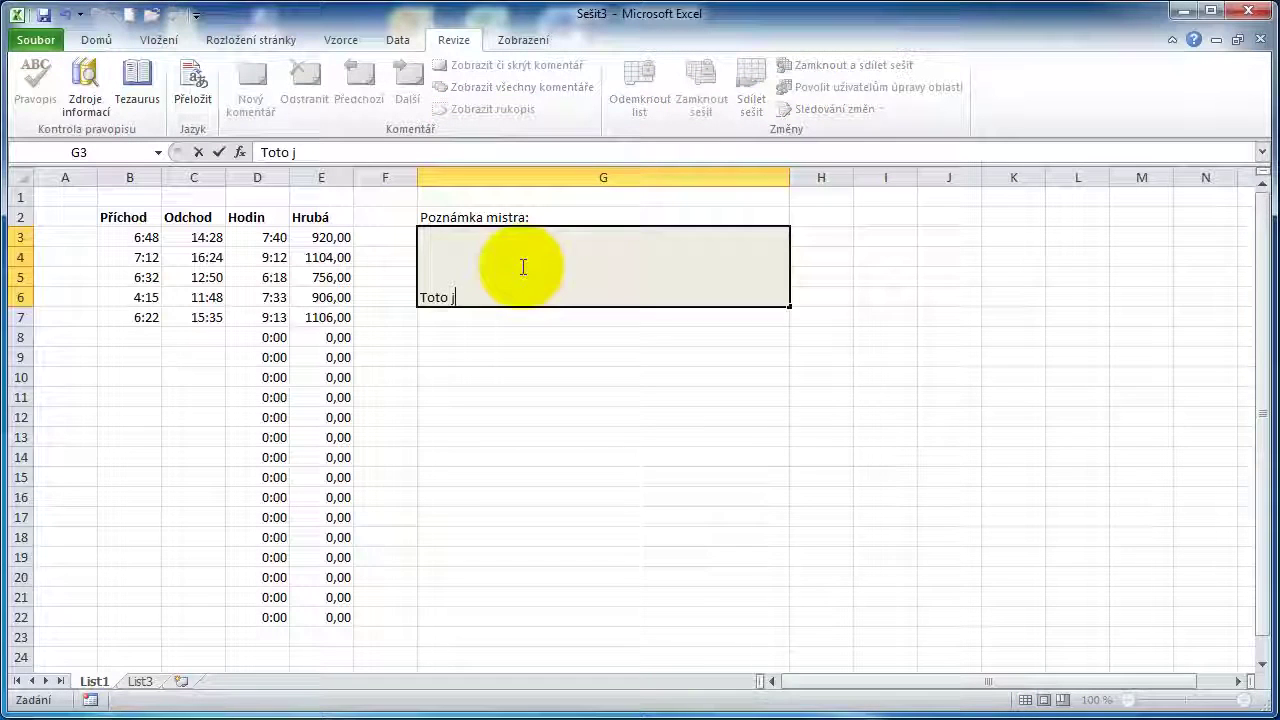
pyautogui.write('e poznámka')
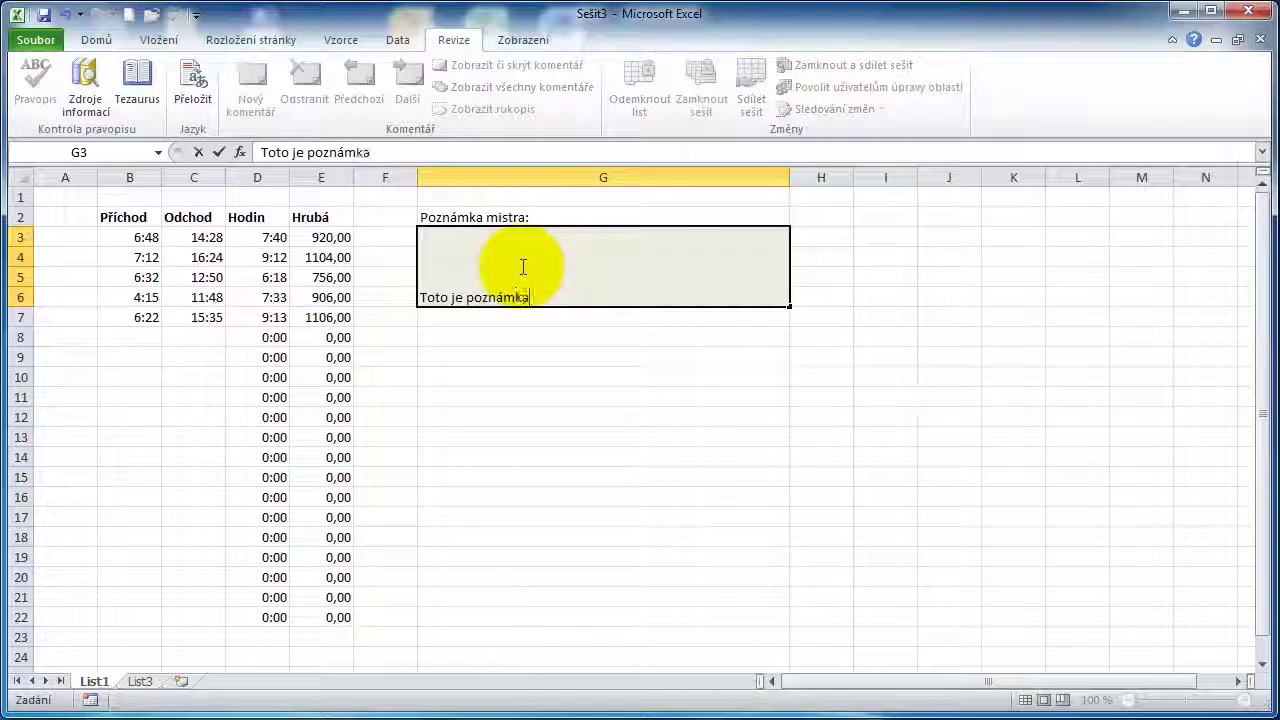
pyautogui.press('Return')
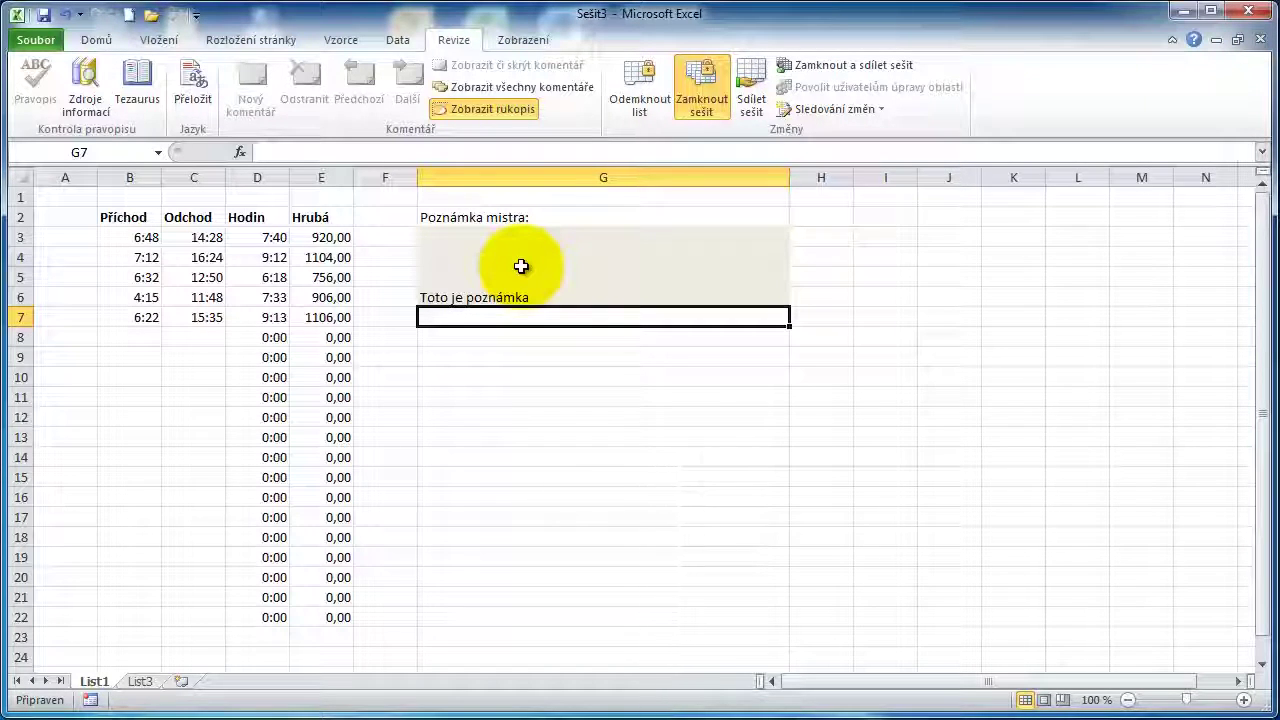
pyautogui.moveTo(140, 237); pyautogui.dragTo(320, 318)
pyautogui.click(340, 397)
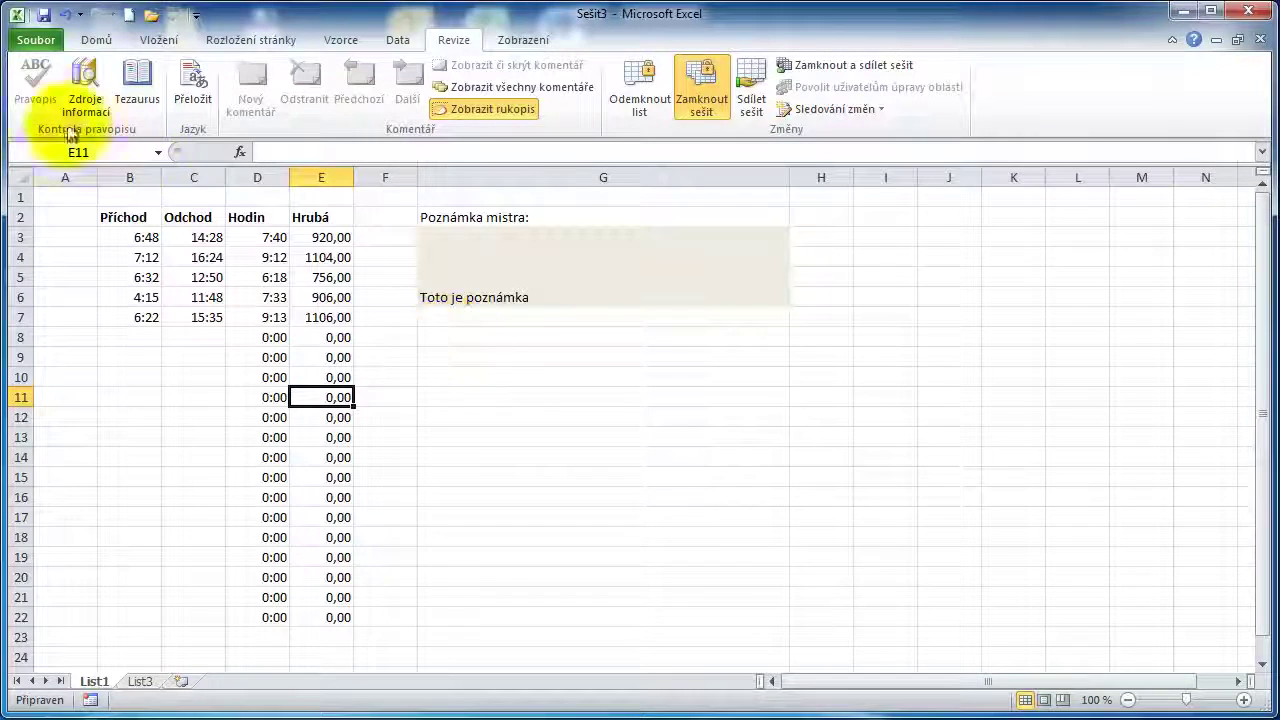
# Begin Save As with the file name Výplaty and bring up the Nástroje dropdown.
pyautogui.click(30, 46)
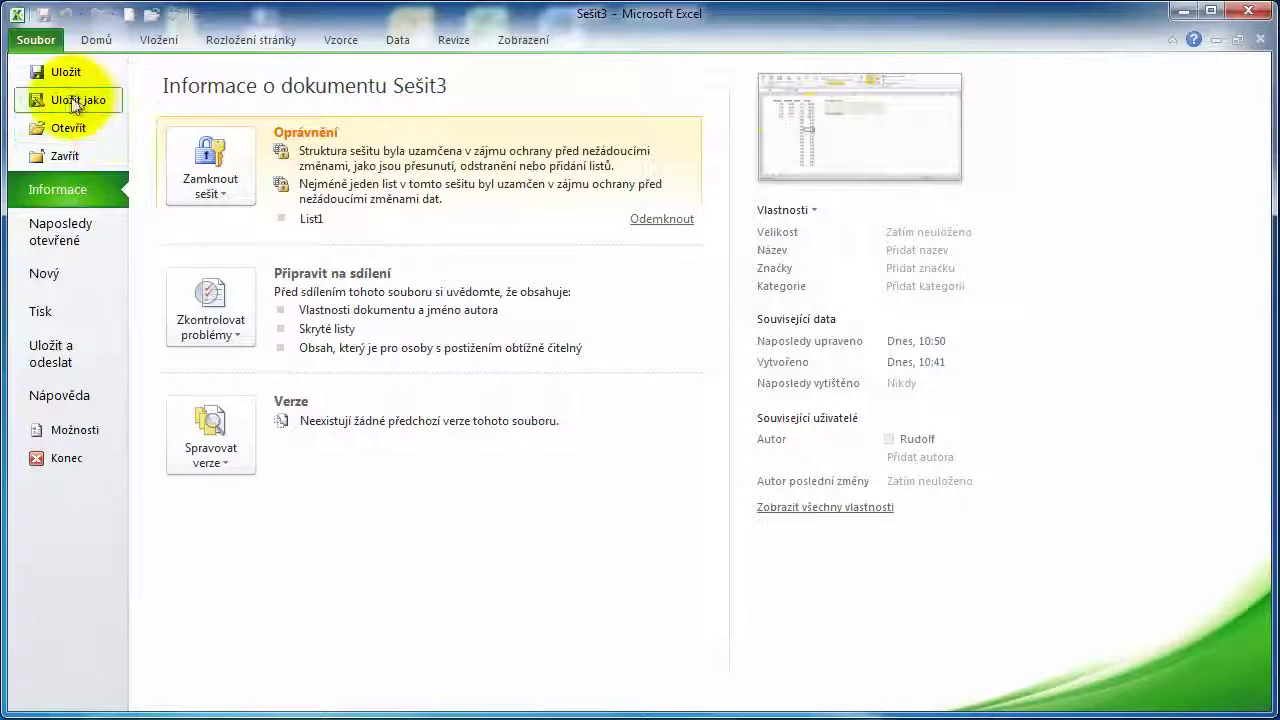
pyautogui.click(78, 100)
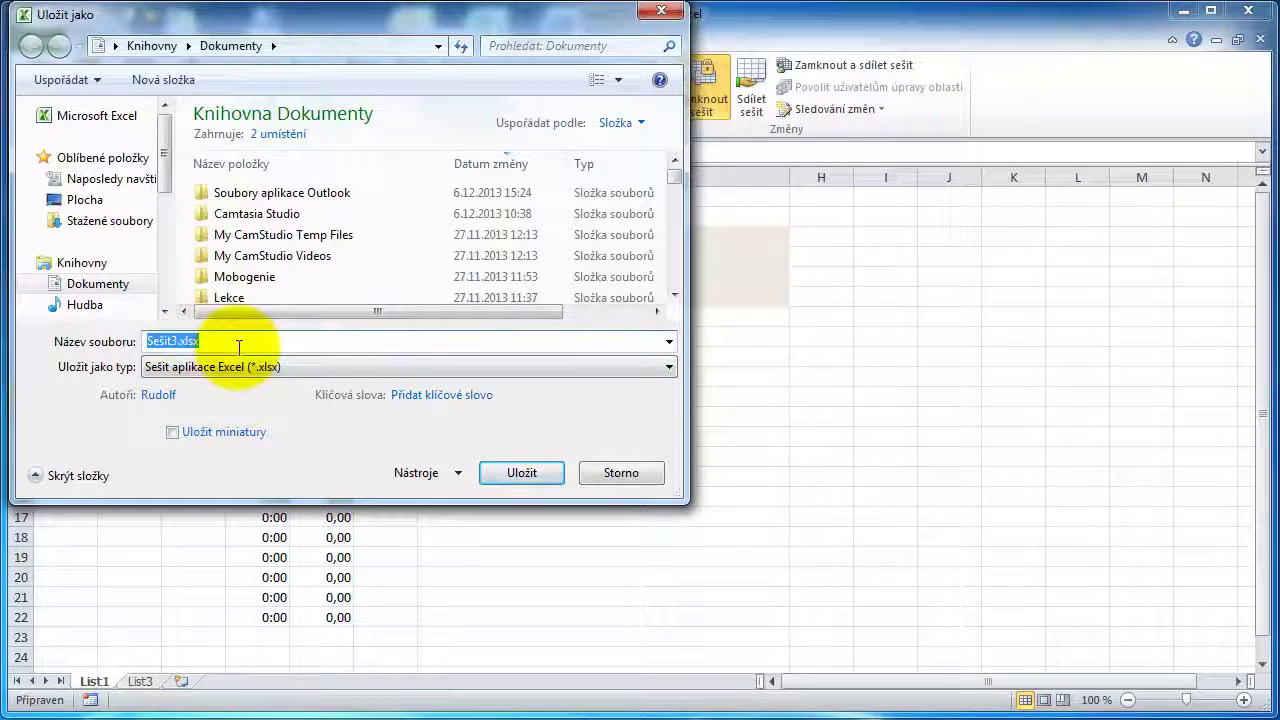
pyautogui.write('Vý')
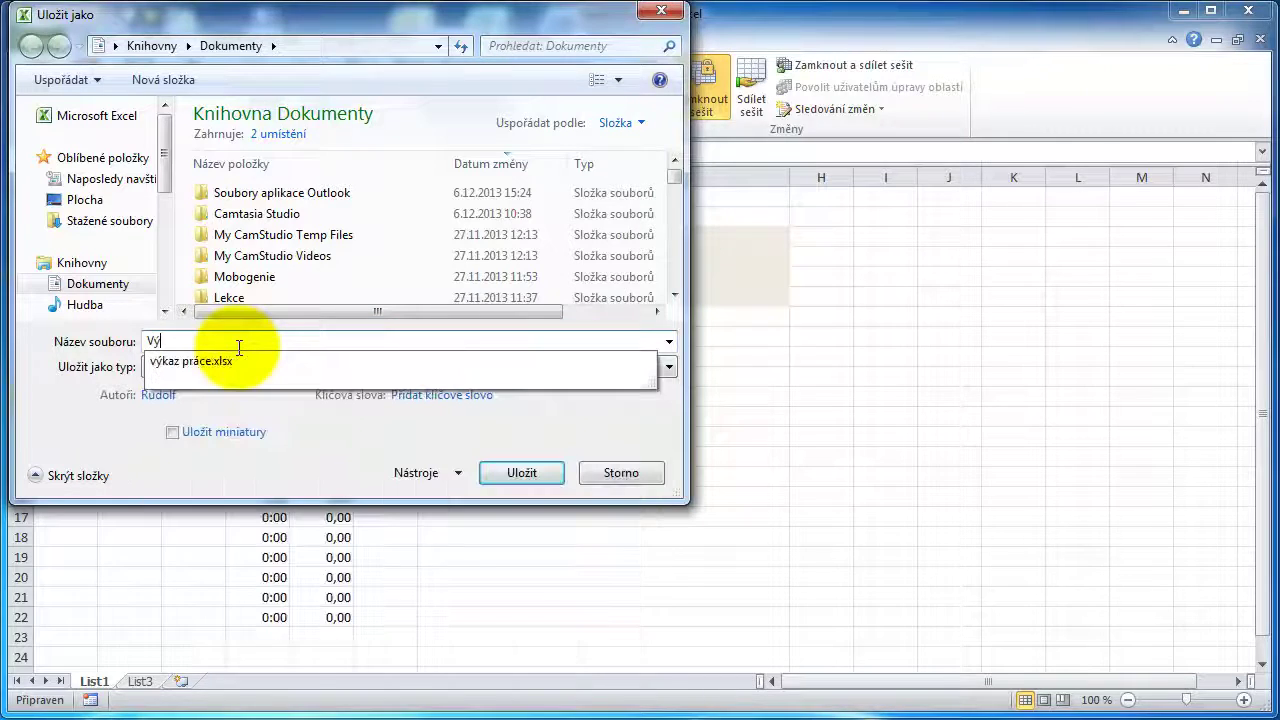
pyautogui.write('platy')
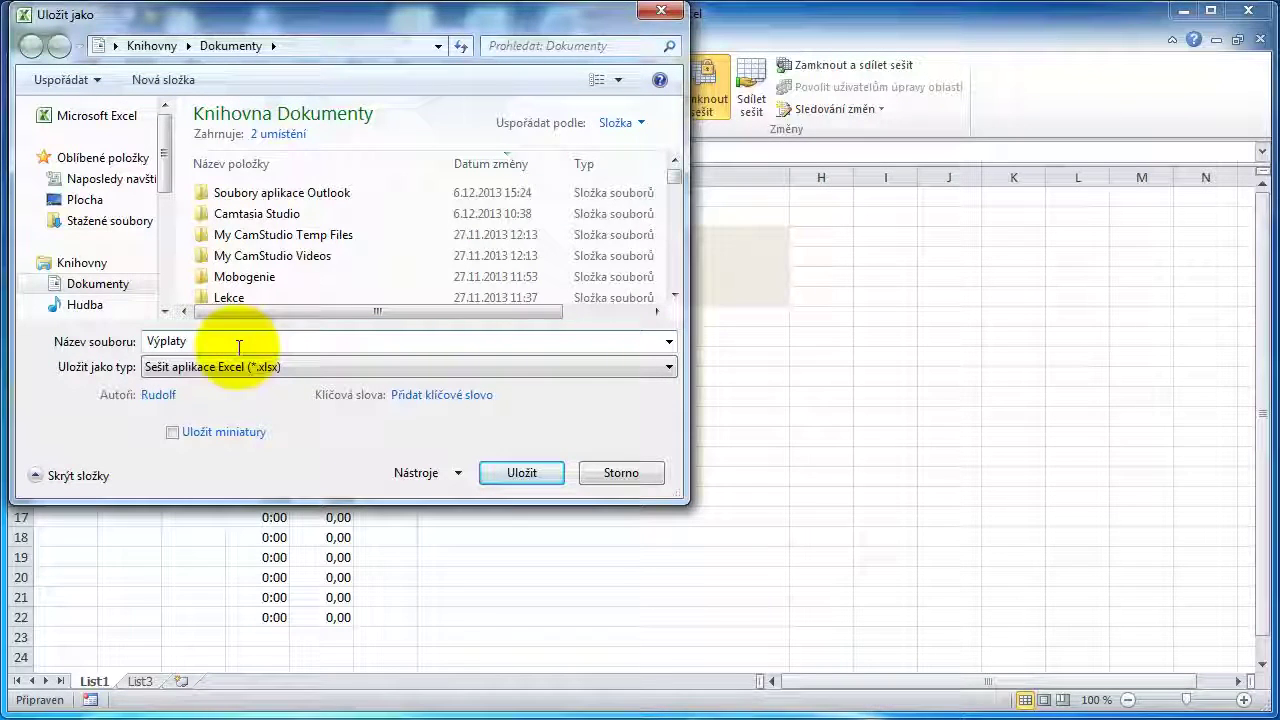
pyautogui.click(457, 473)
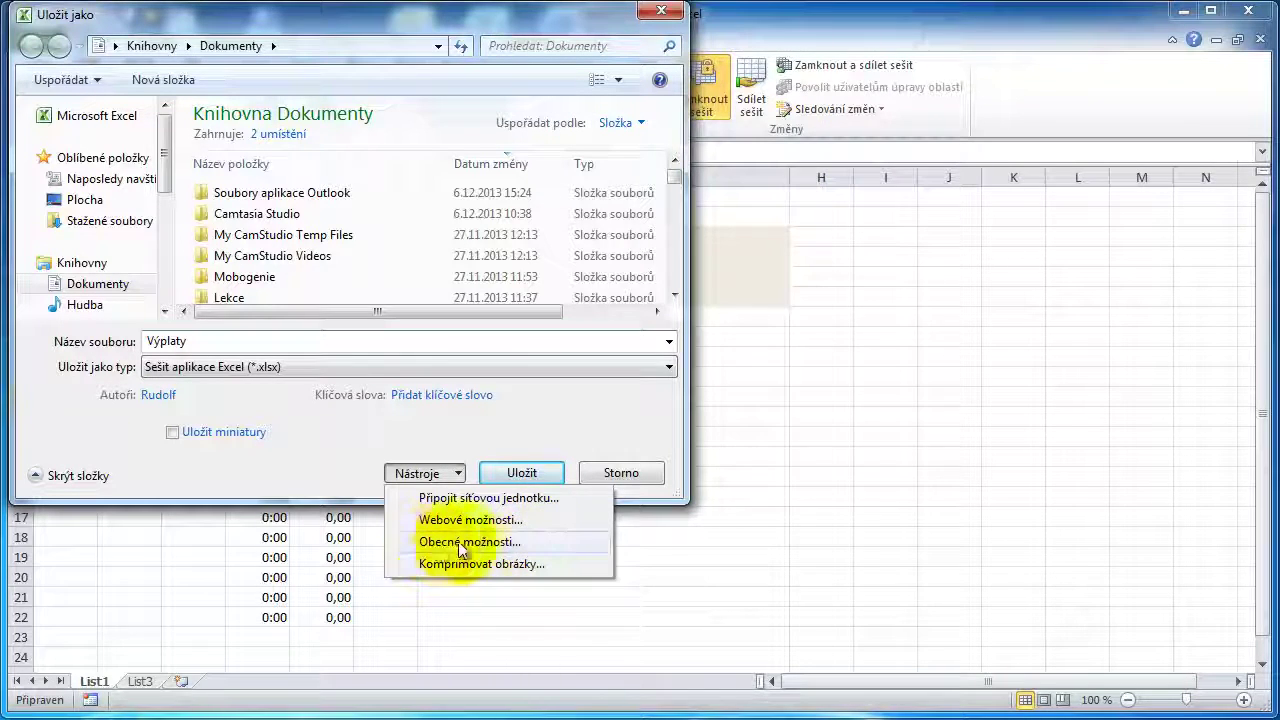
# In Obecné možnosti, enter a password to open and a password to modify.
pyautogui.click(526, 542)
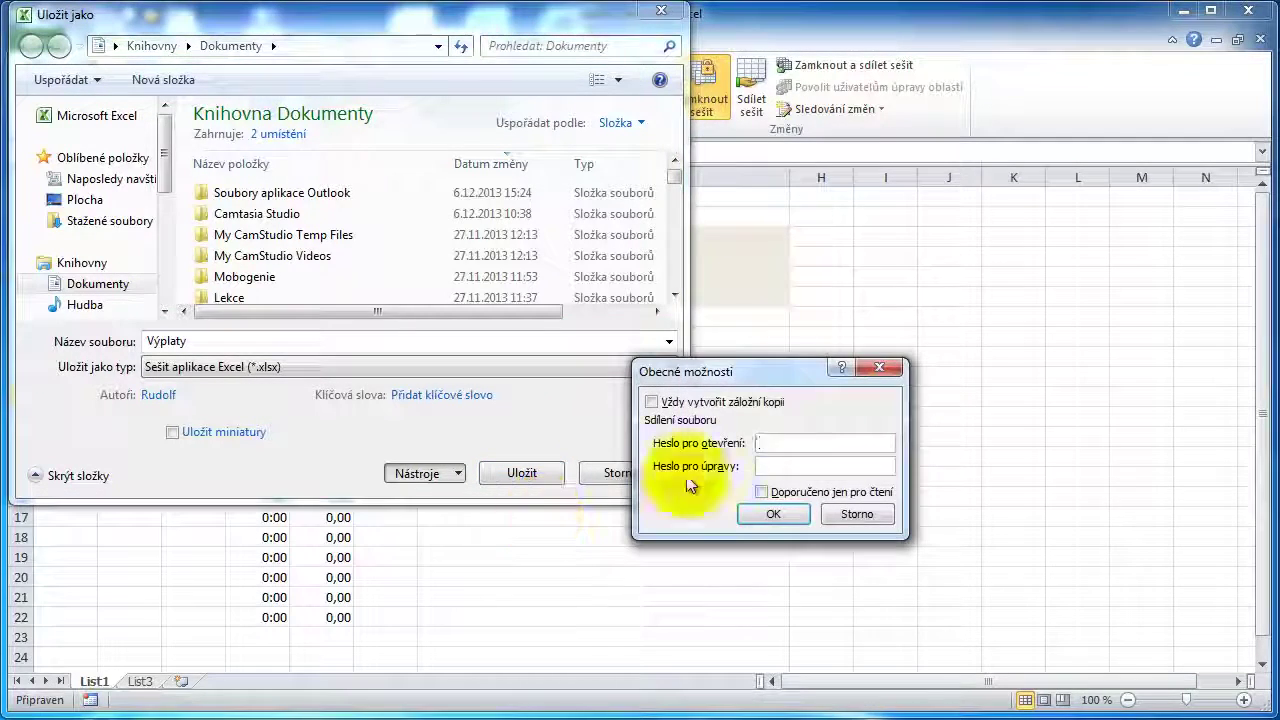
pyautogui.click(768, 442)
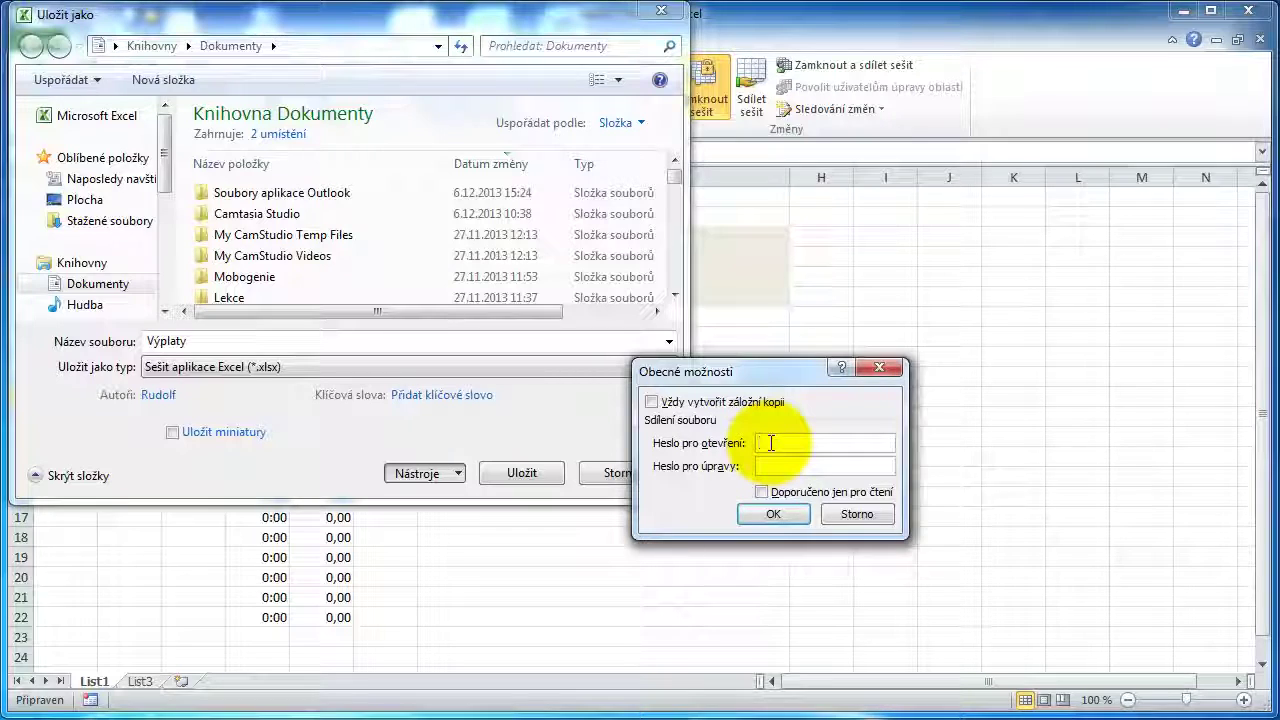
pyautogui.write('1')
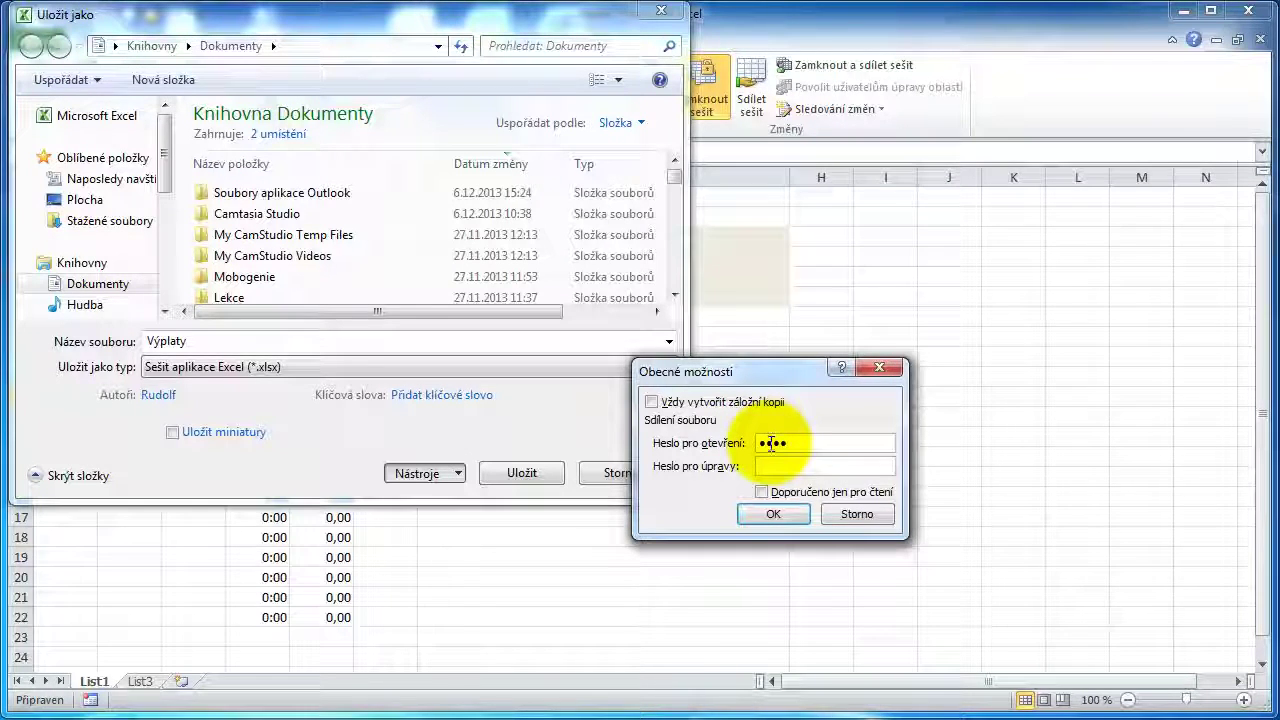
pyautogui.click(782, 466)
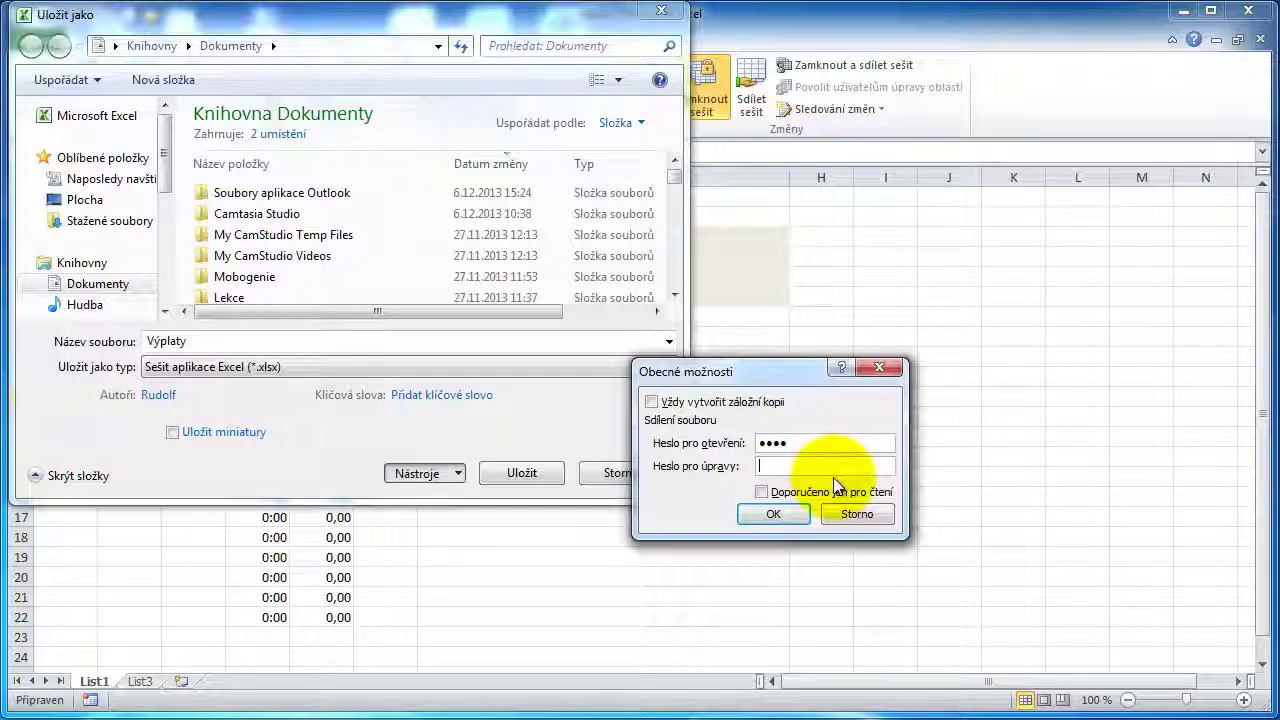
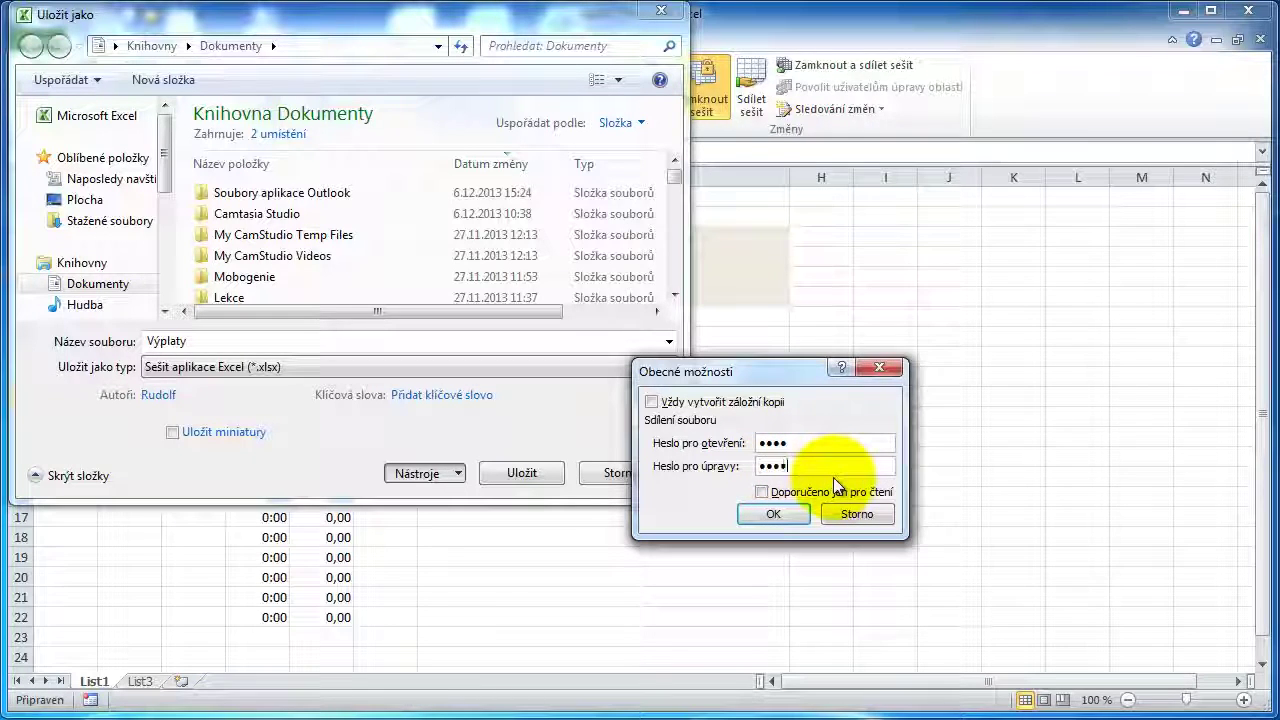
pyautogui.click(785, 514)
# Re-enter the open and modify passwords in their confirmation dialogs.
pyautogui.click(719, 420)
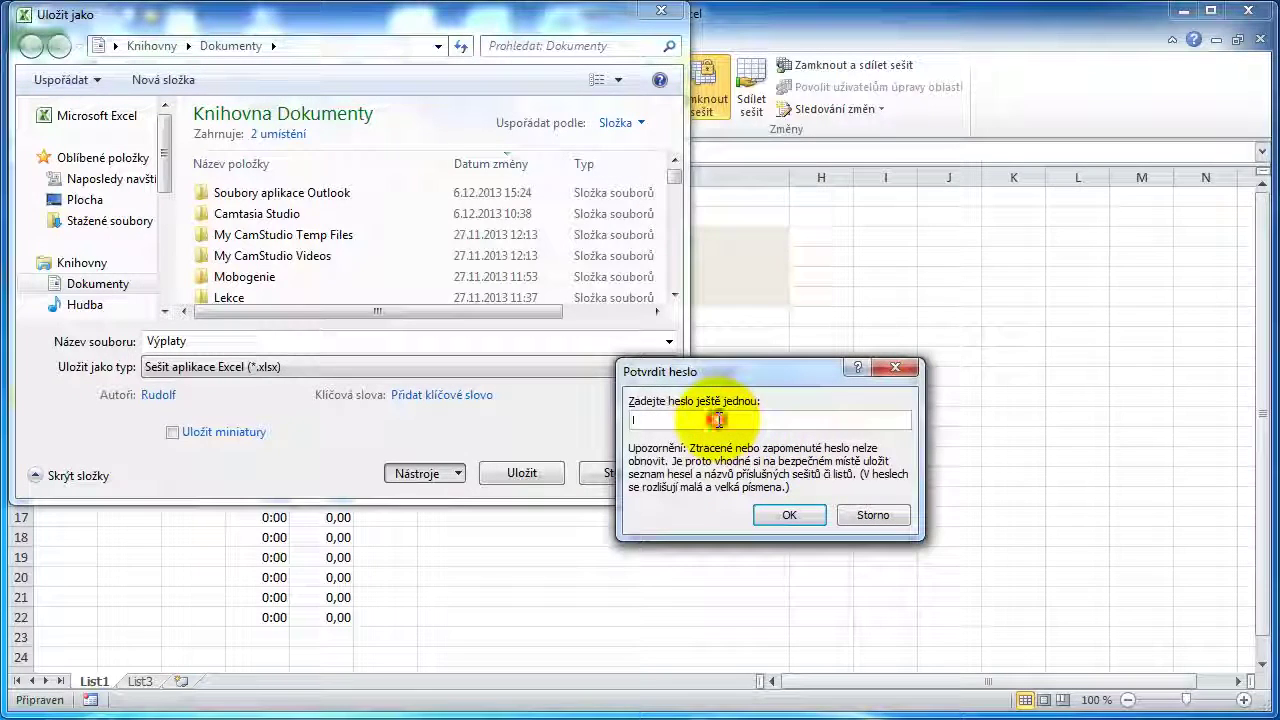
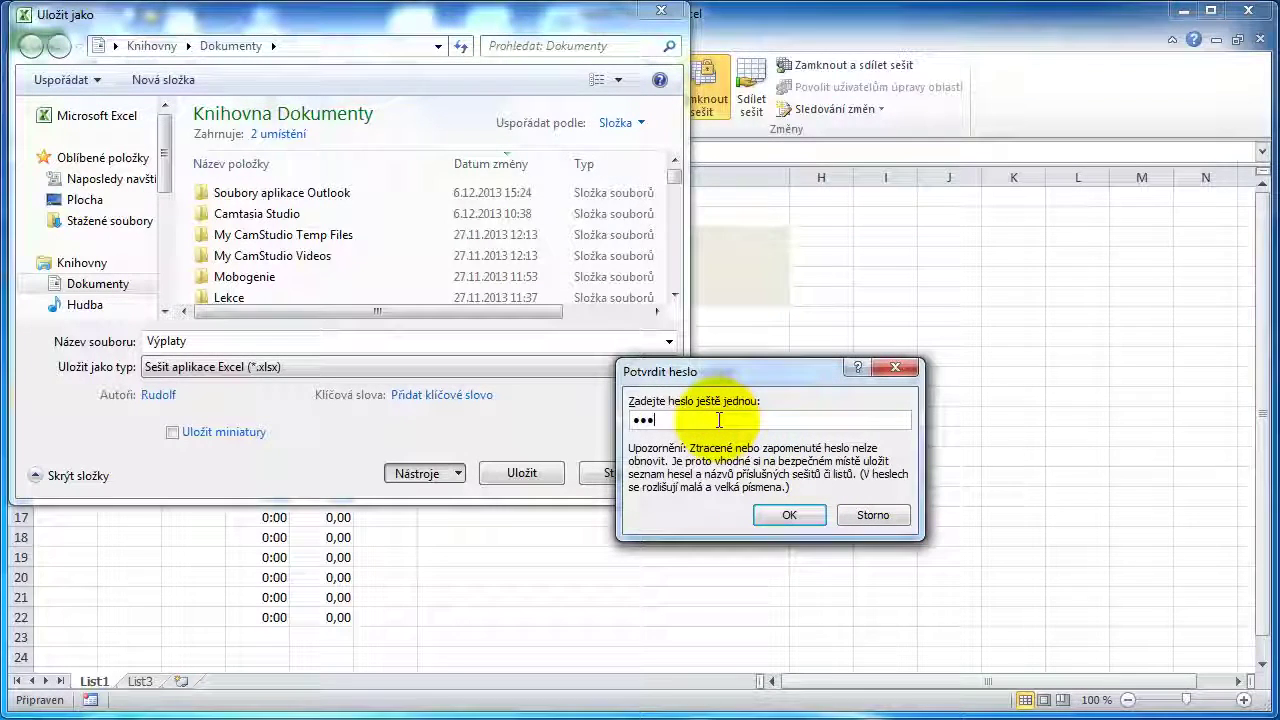
pyautogui.click(778, 516)
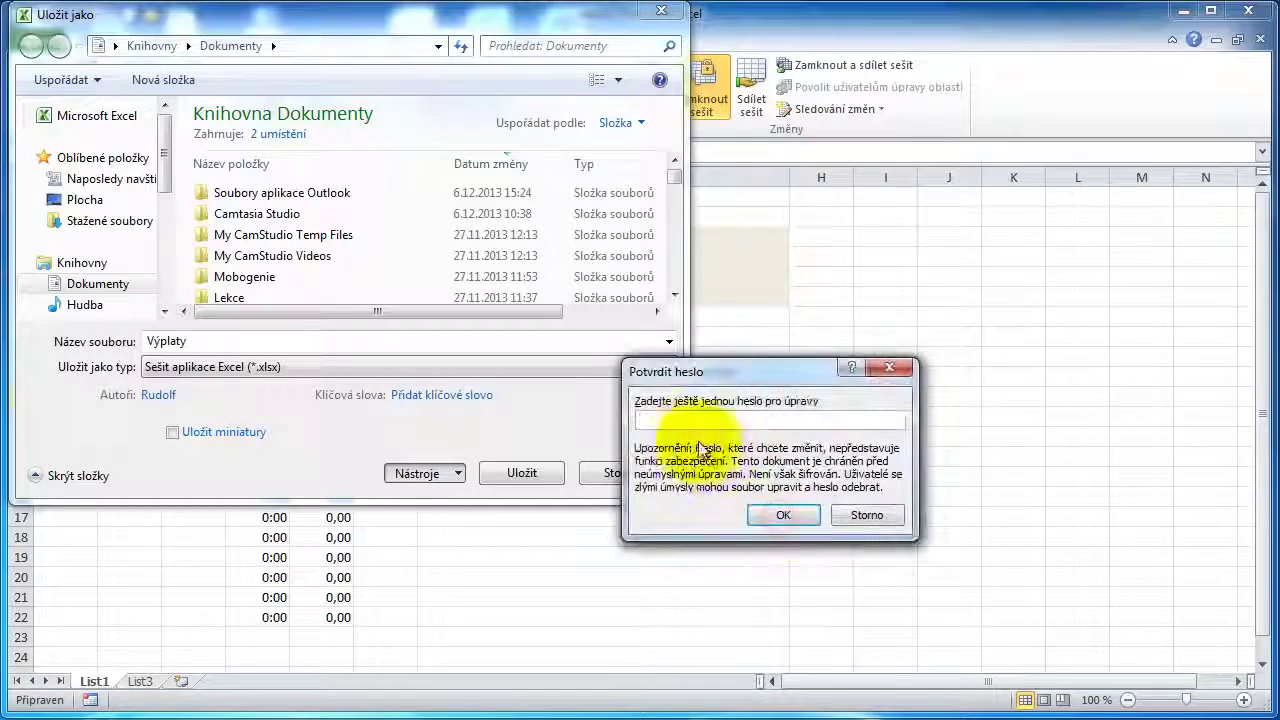
pyautogui.click(670, 423)
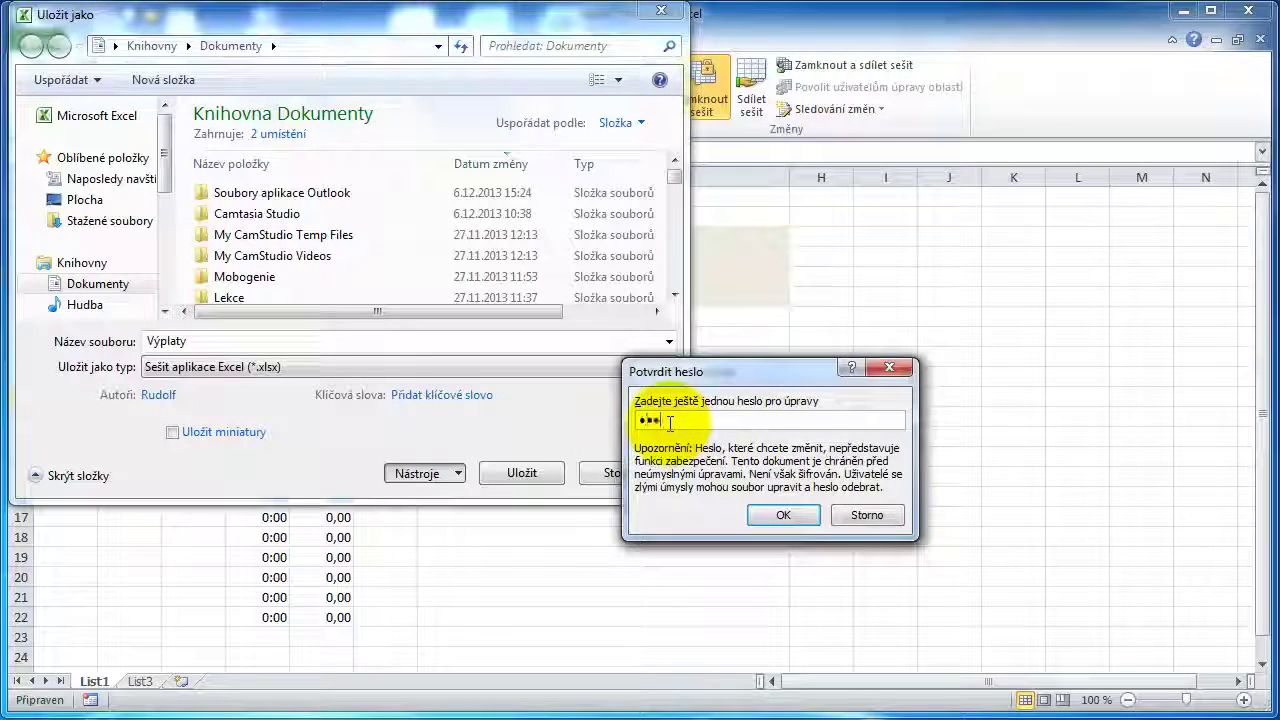
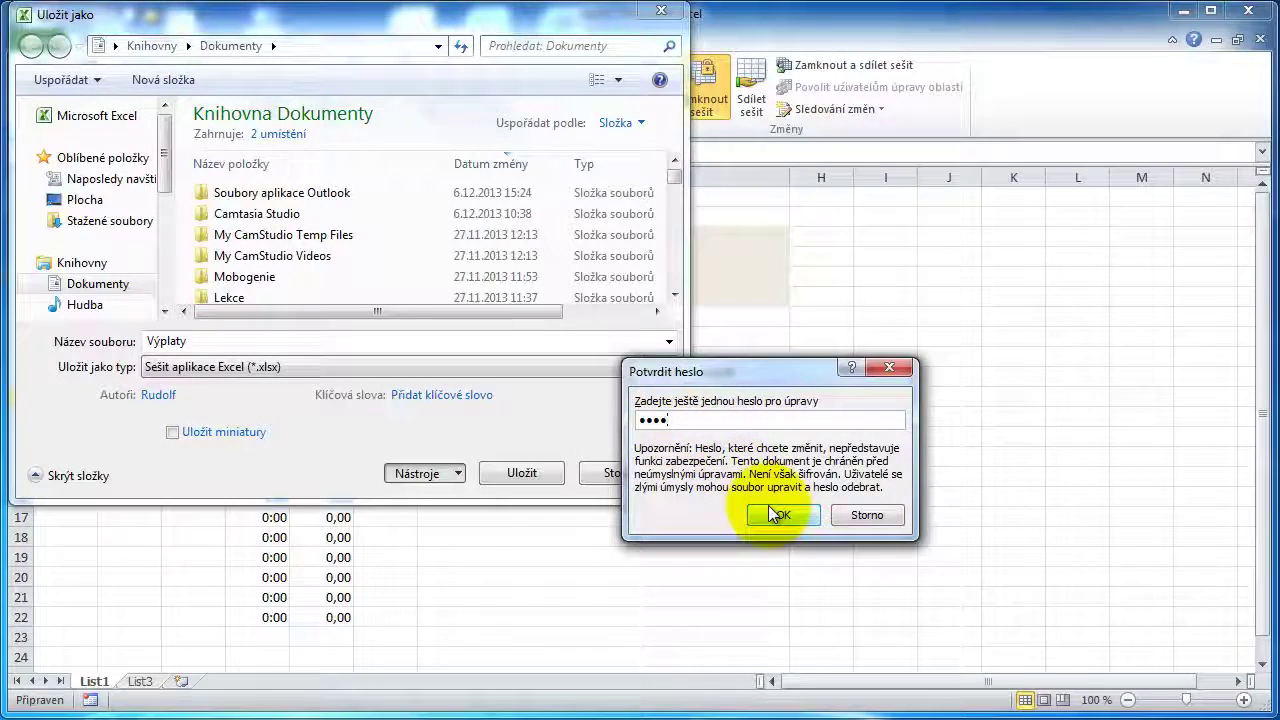
pyautogui.click(768, 511)
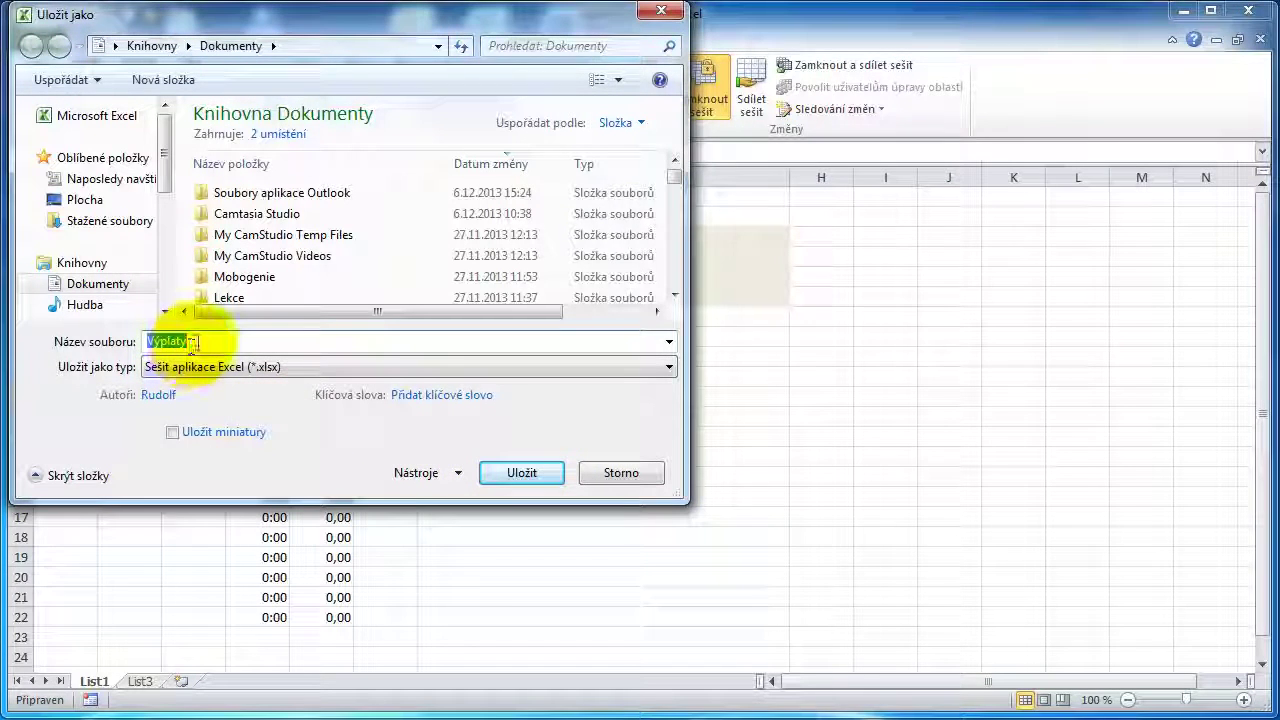
# Save Výplaty.xlsx, close it, and reopen it from the recent workbooks list.
pyautogui.click(522, 474)
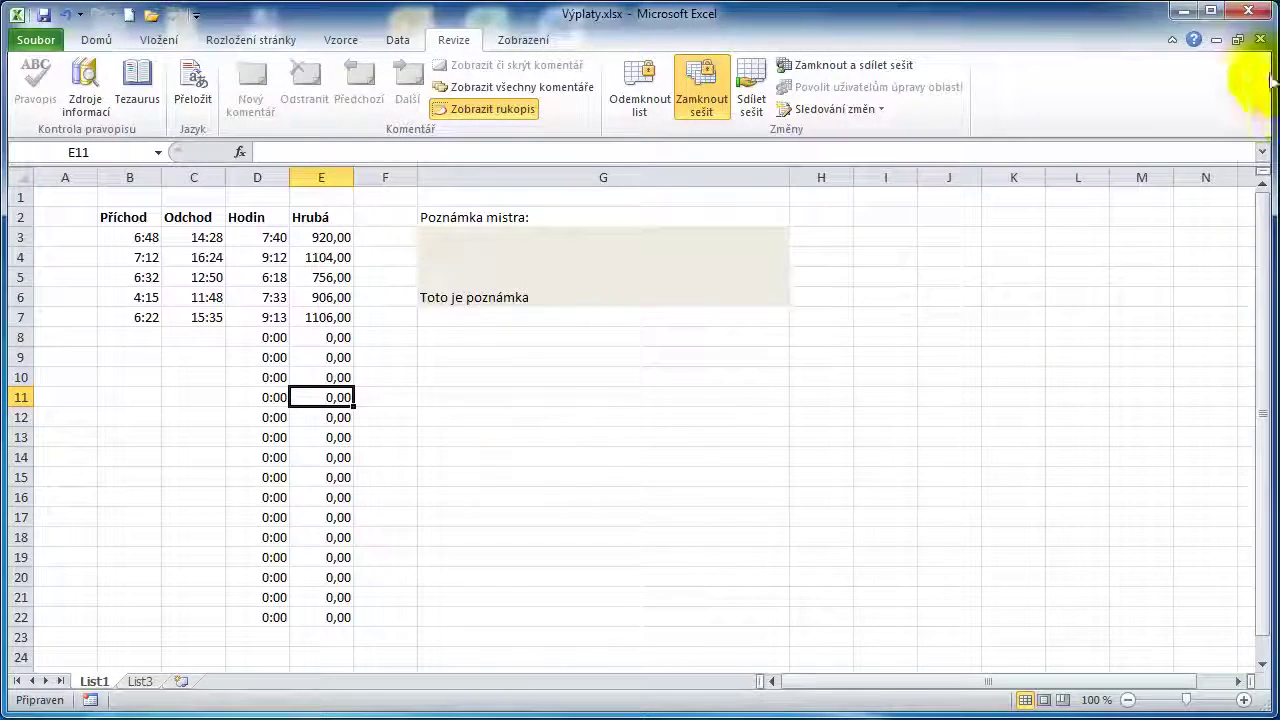
pyautogui.click(1261, 40)
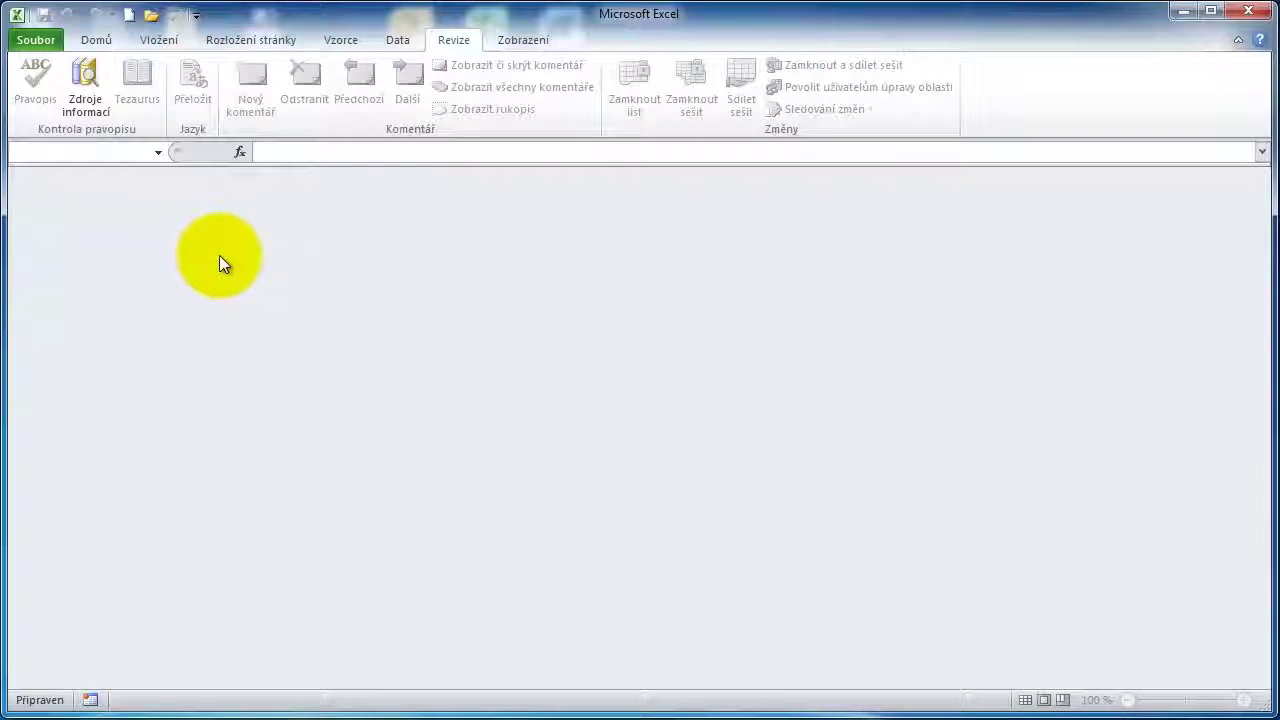
pyautogui.click(35, 42)
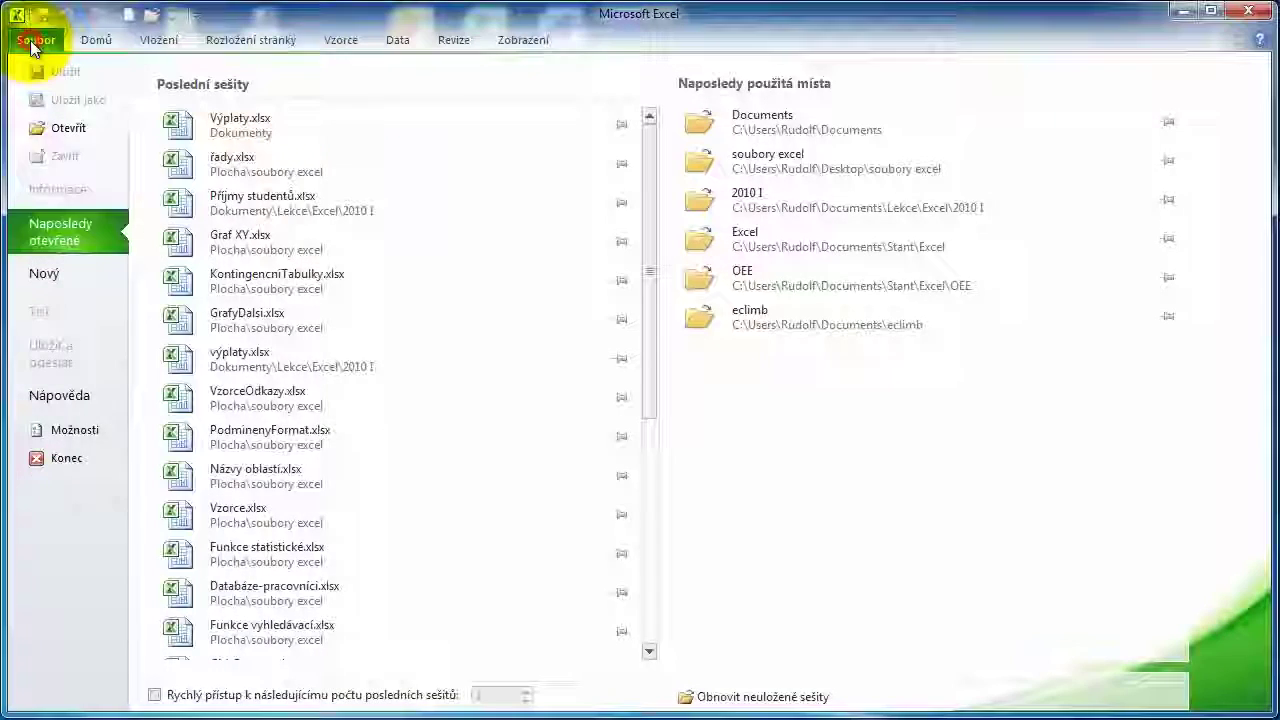
pyautogui.click(257, 128)
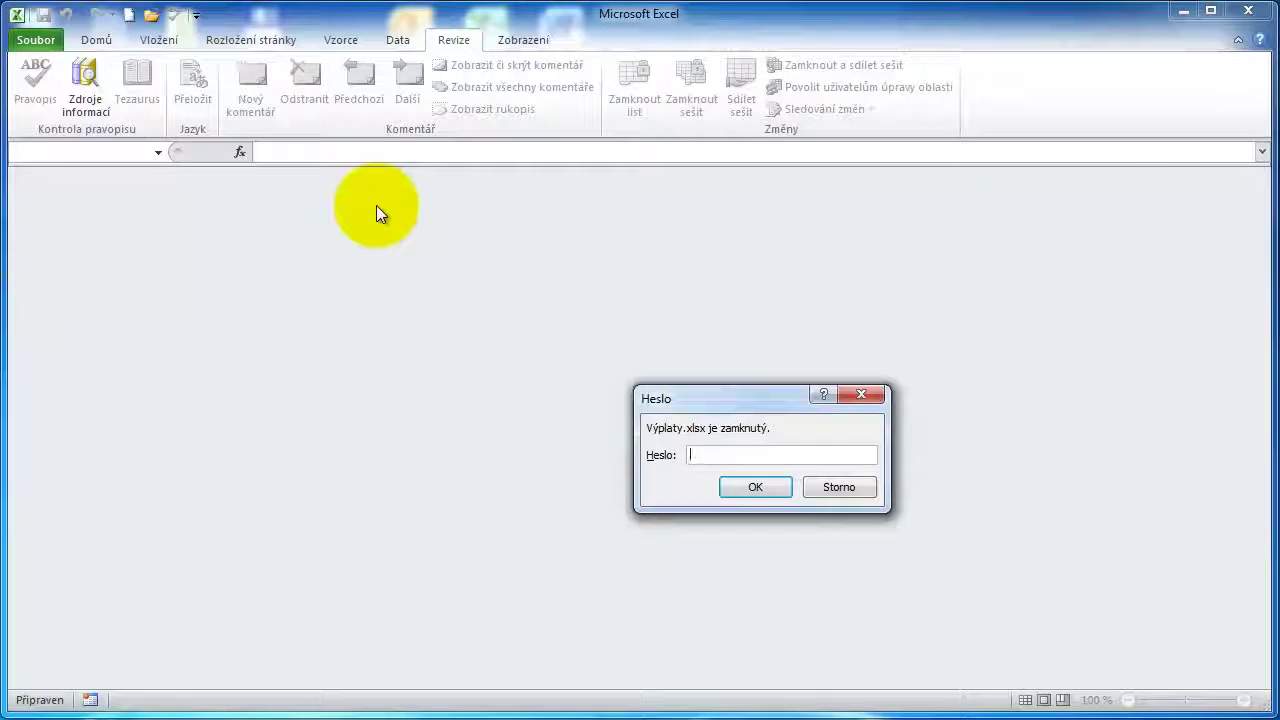
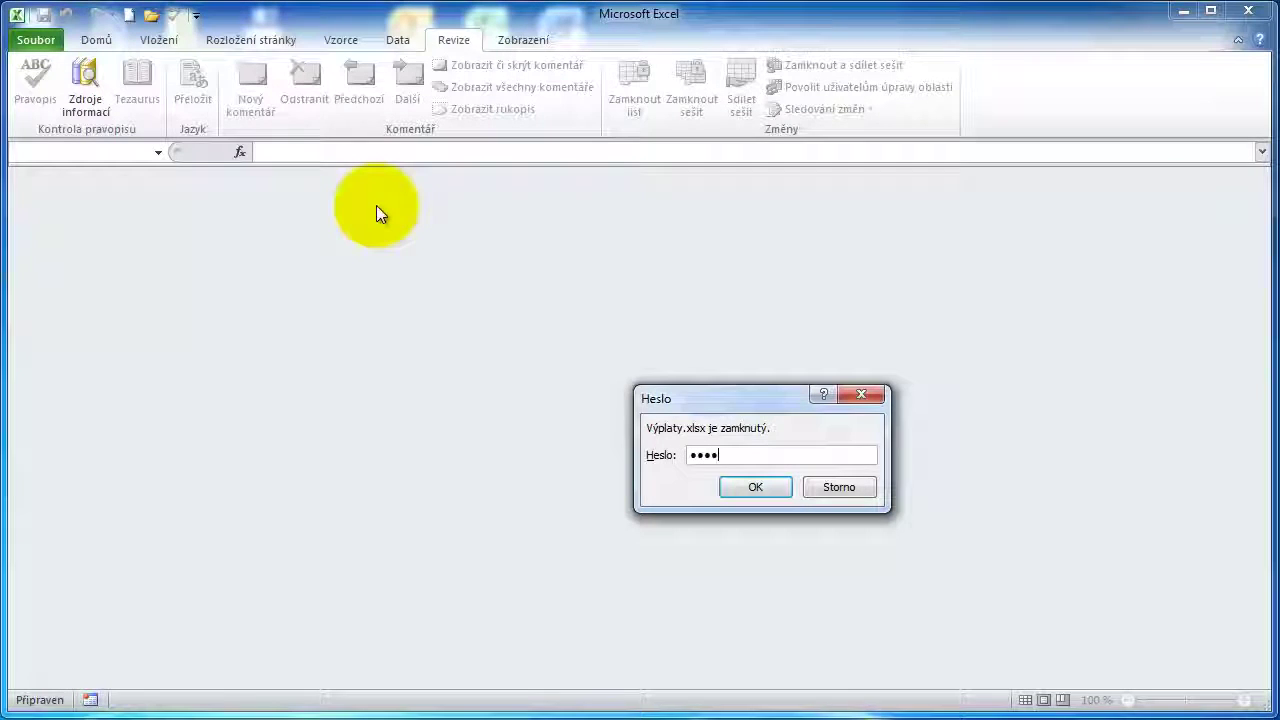
# Enter the open password and choose read-only access at the modify-password prompt.
pyautogui.click(740, 489)
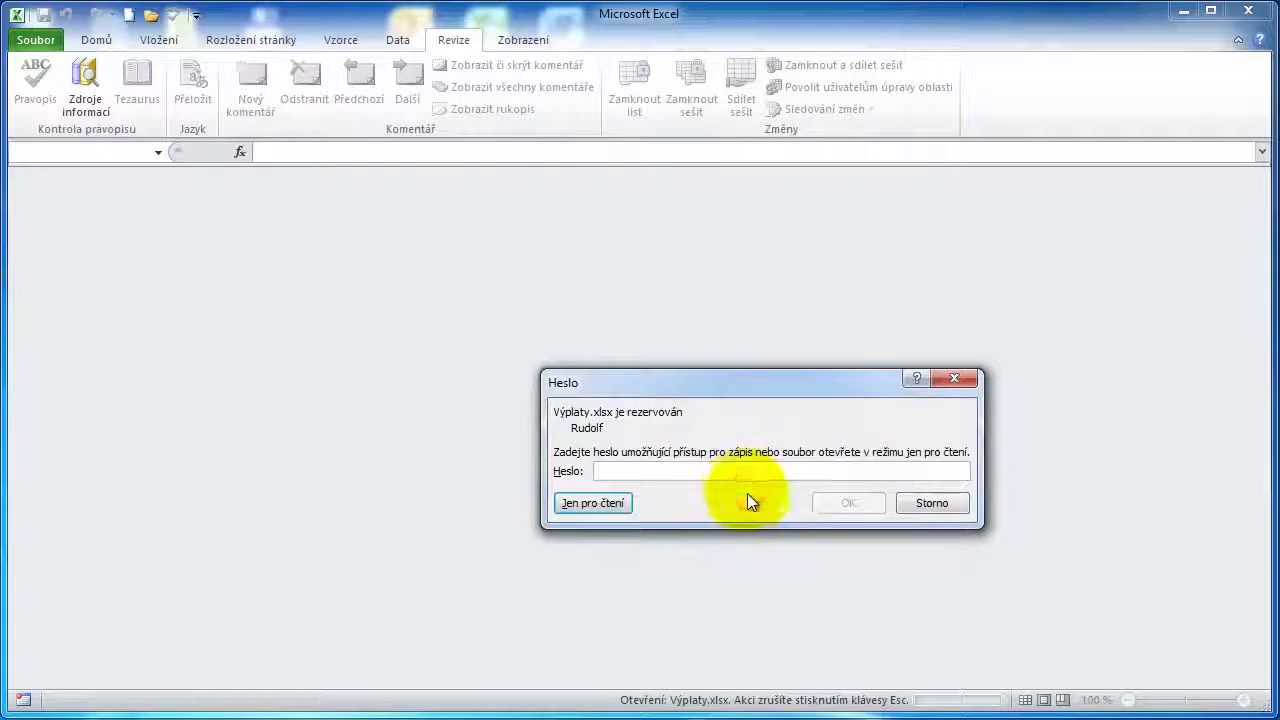
pyautogui.moveTo(675, 386); pyautogui.dragTo(510, 335)
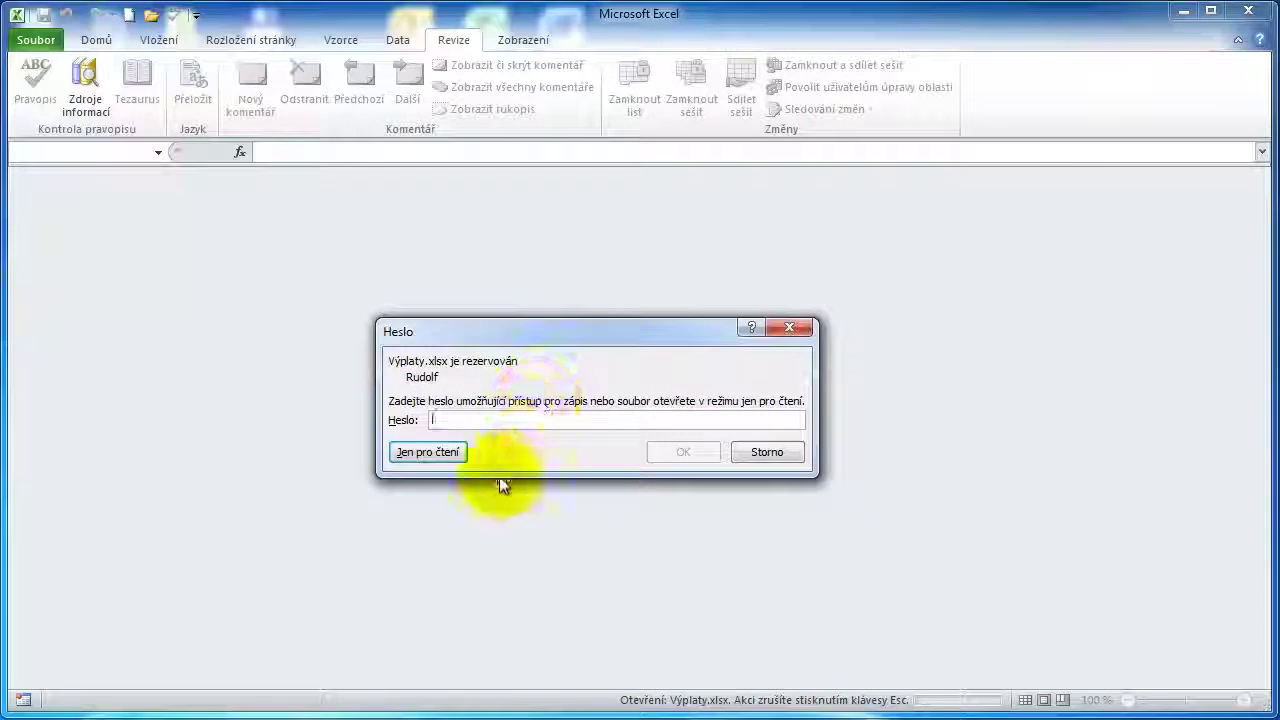
pyautogui.click(420, 452)
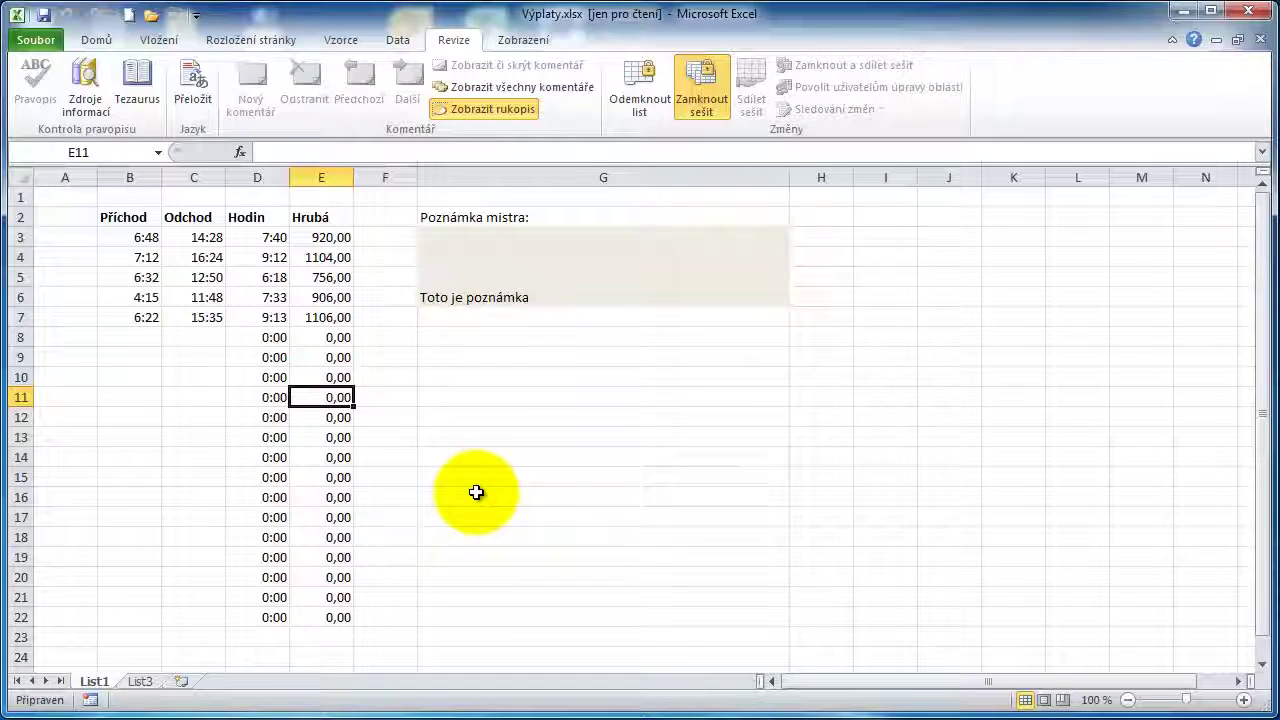
# Enter test text in cell B2 of sheet List3.
pyautogui.click(140, 681)
pyautogui.click(125, 216)
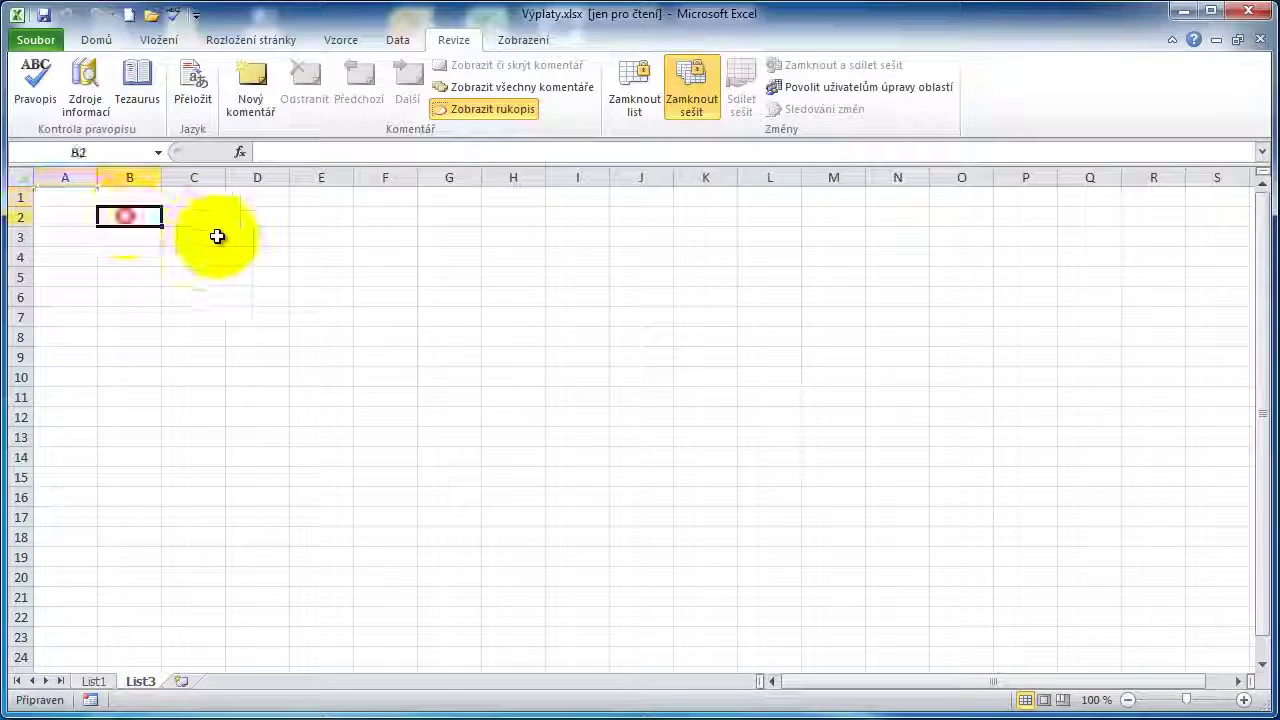
pyautogui.write('sře')
pyautogui.press('Return')
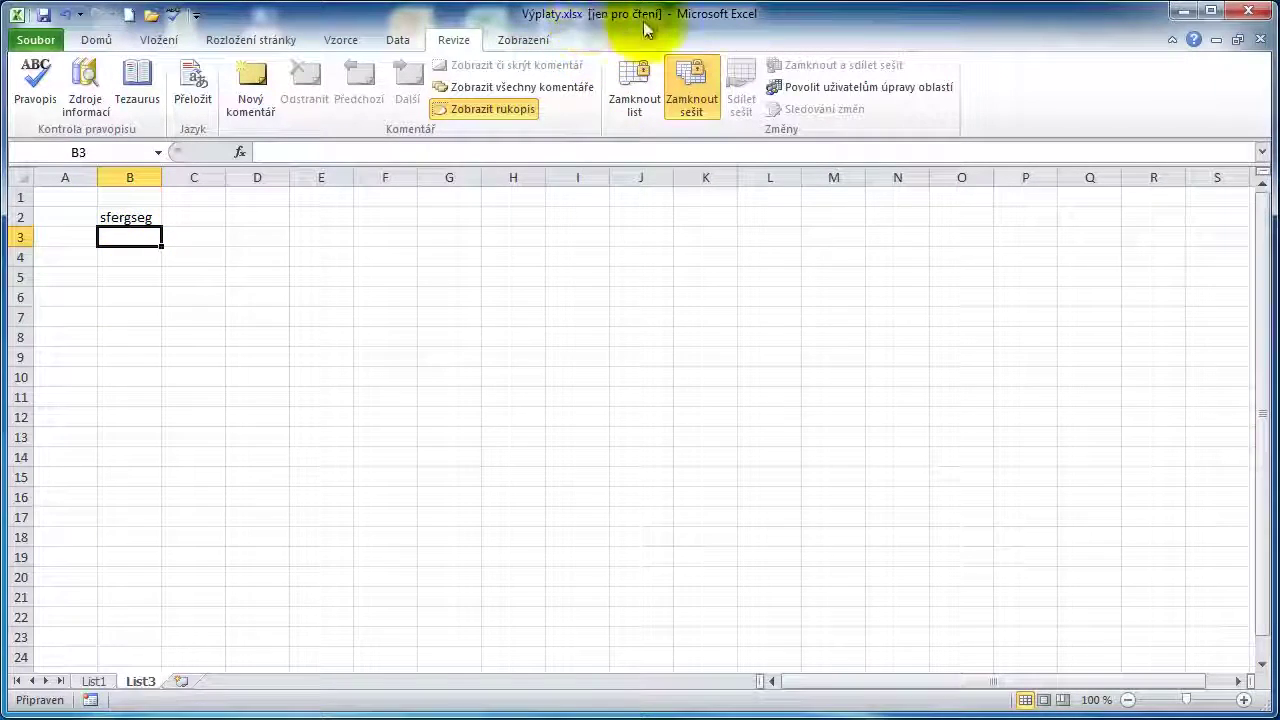
# Try saving, dismiss the read-only warning, cancel the copy save, and return to List1.
pyautogui.click(44, 16)
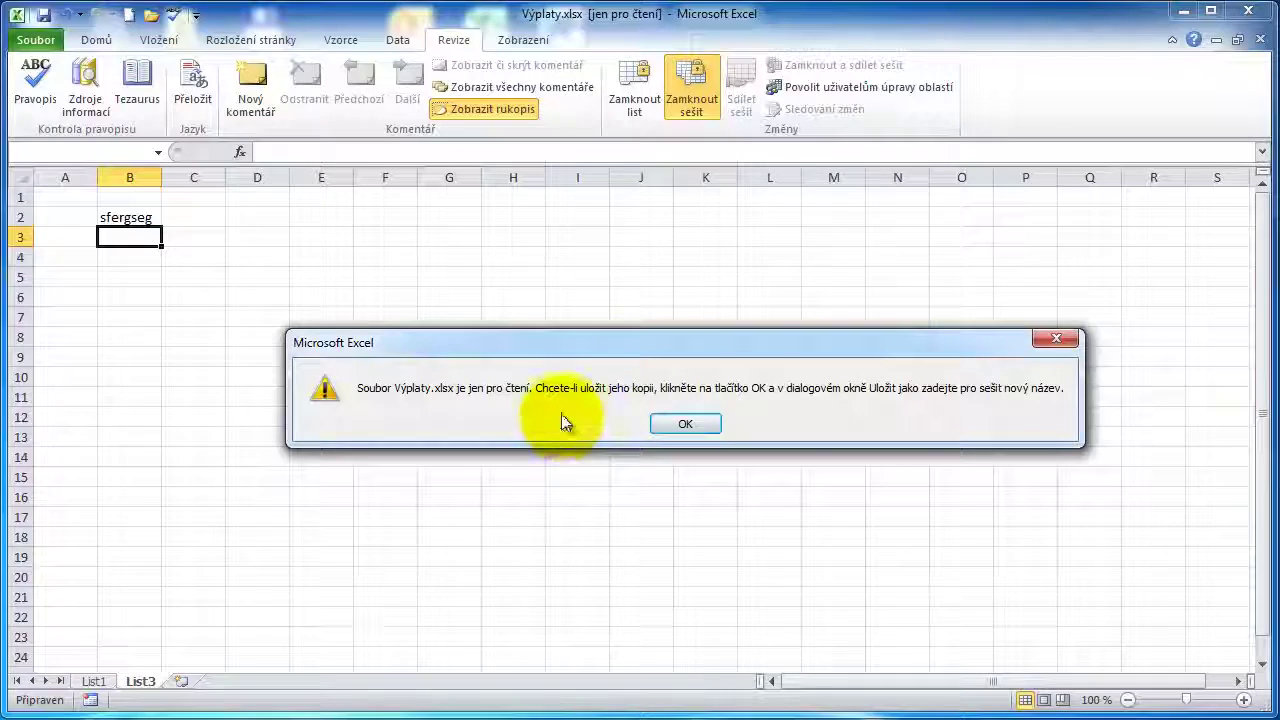
pyautogui.click(685, 424)
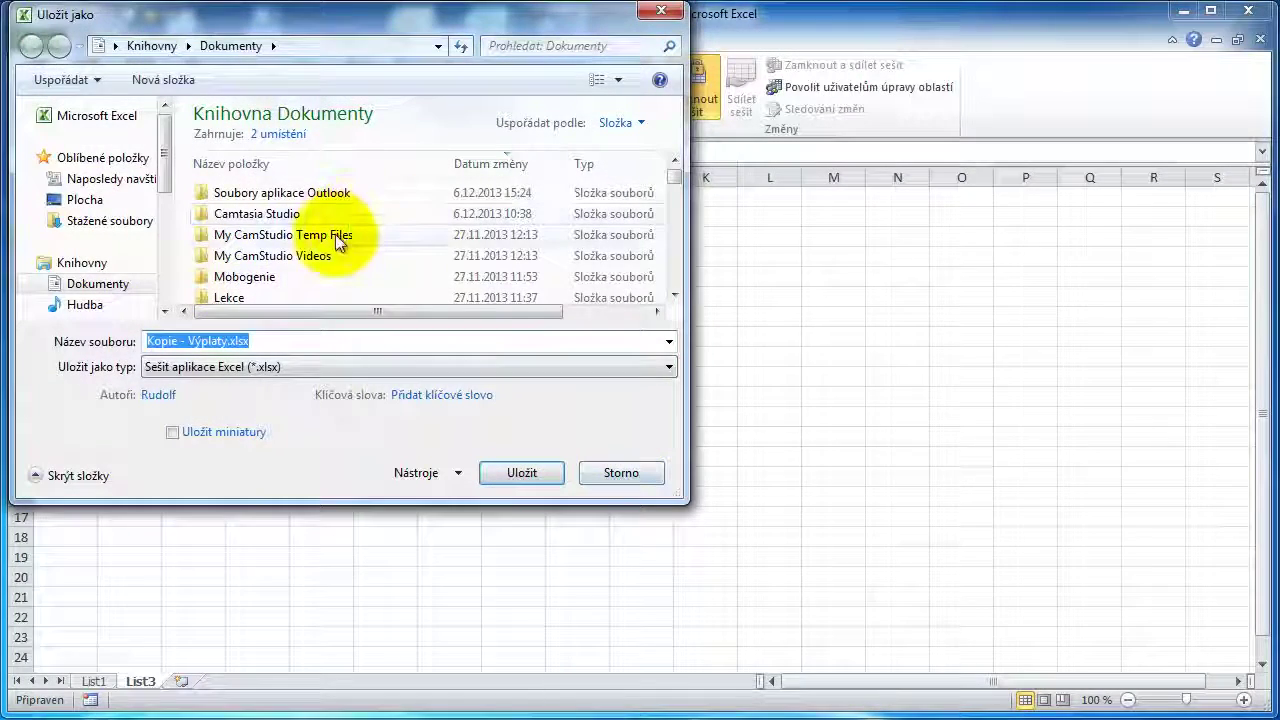
pyautogui.click(637, 473)
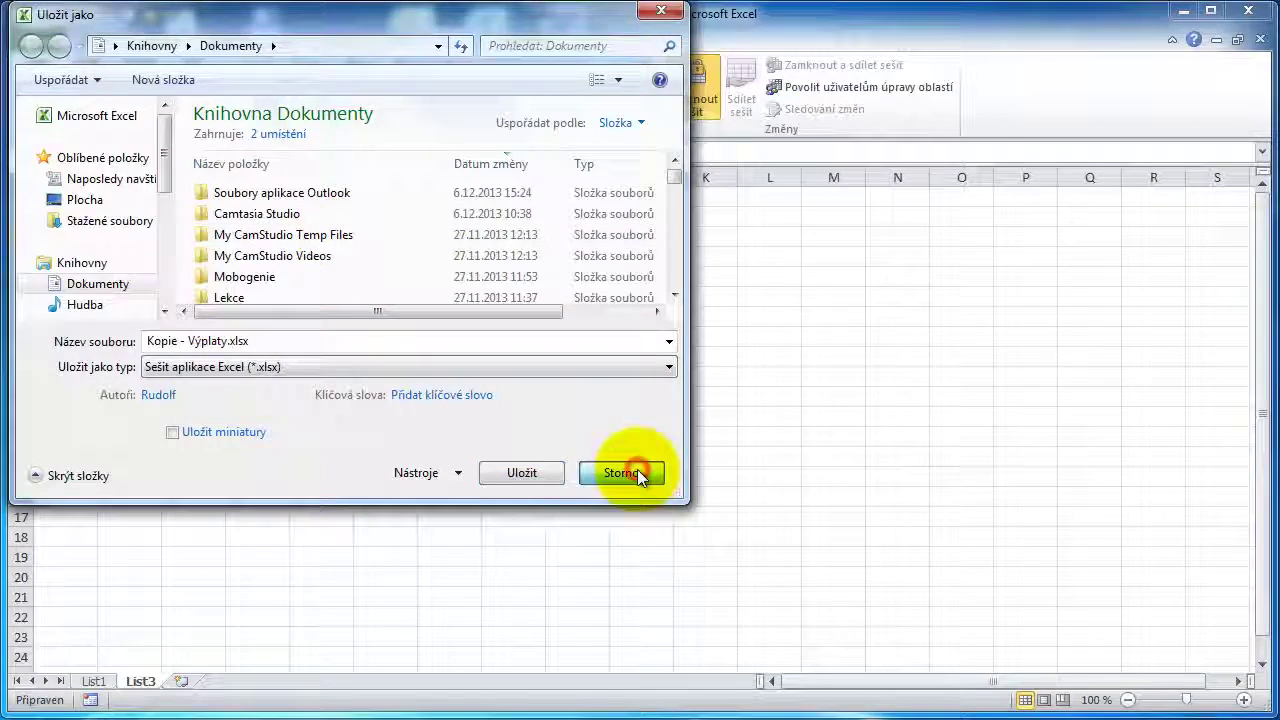
pyautogui.click(94, 681)
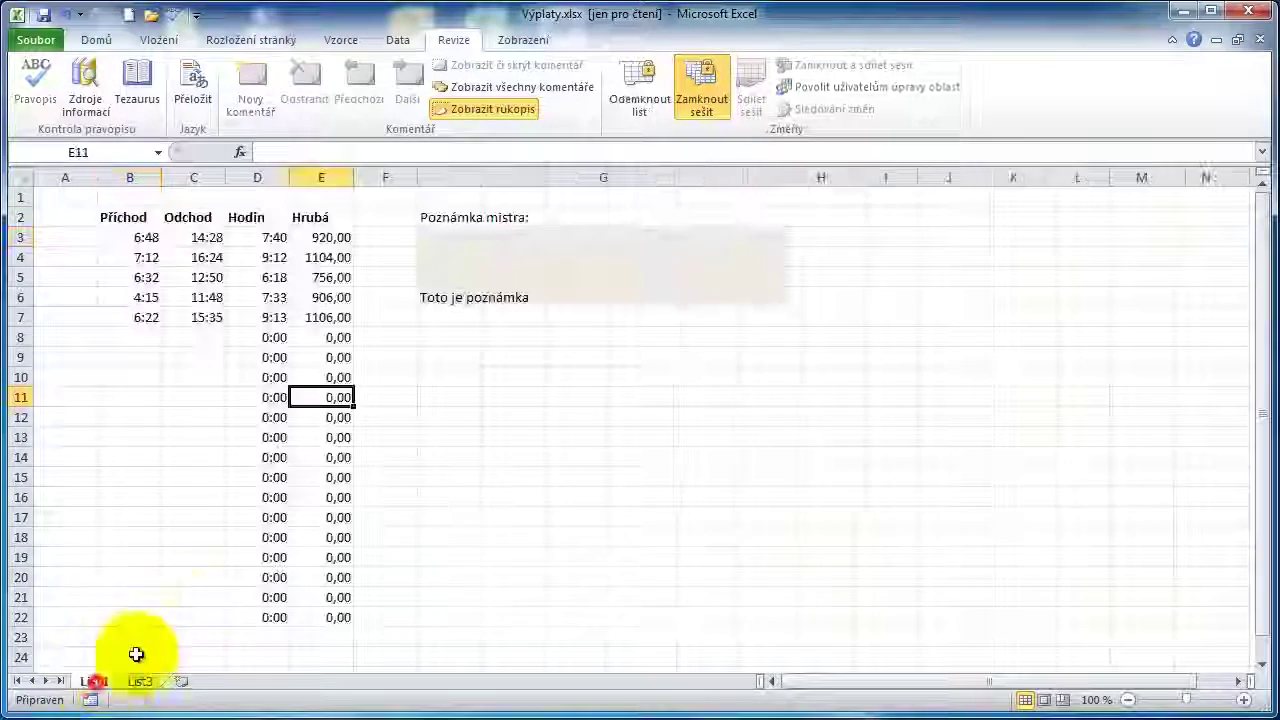